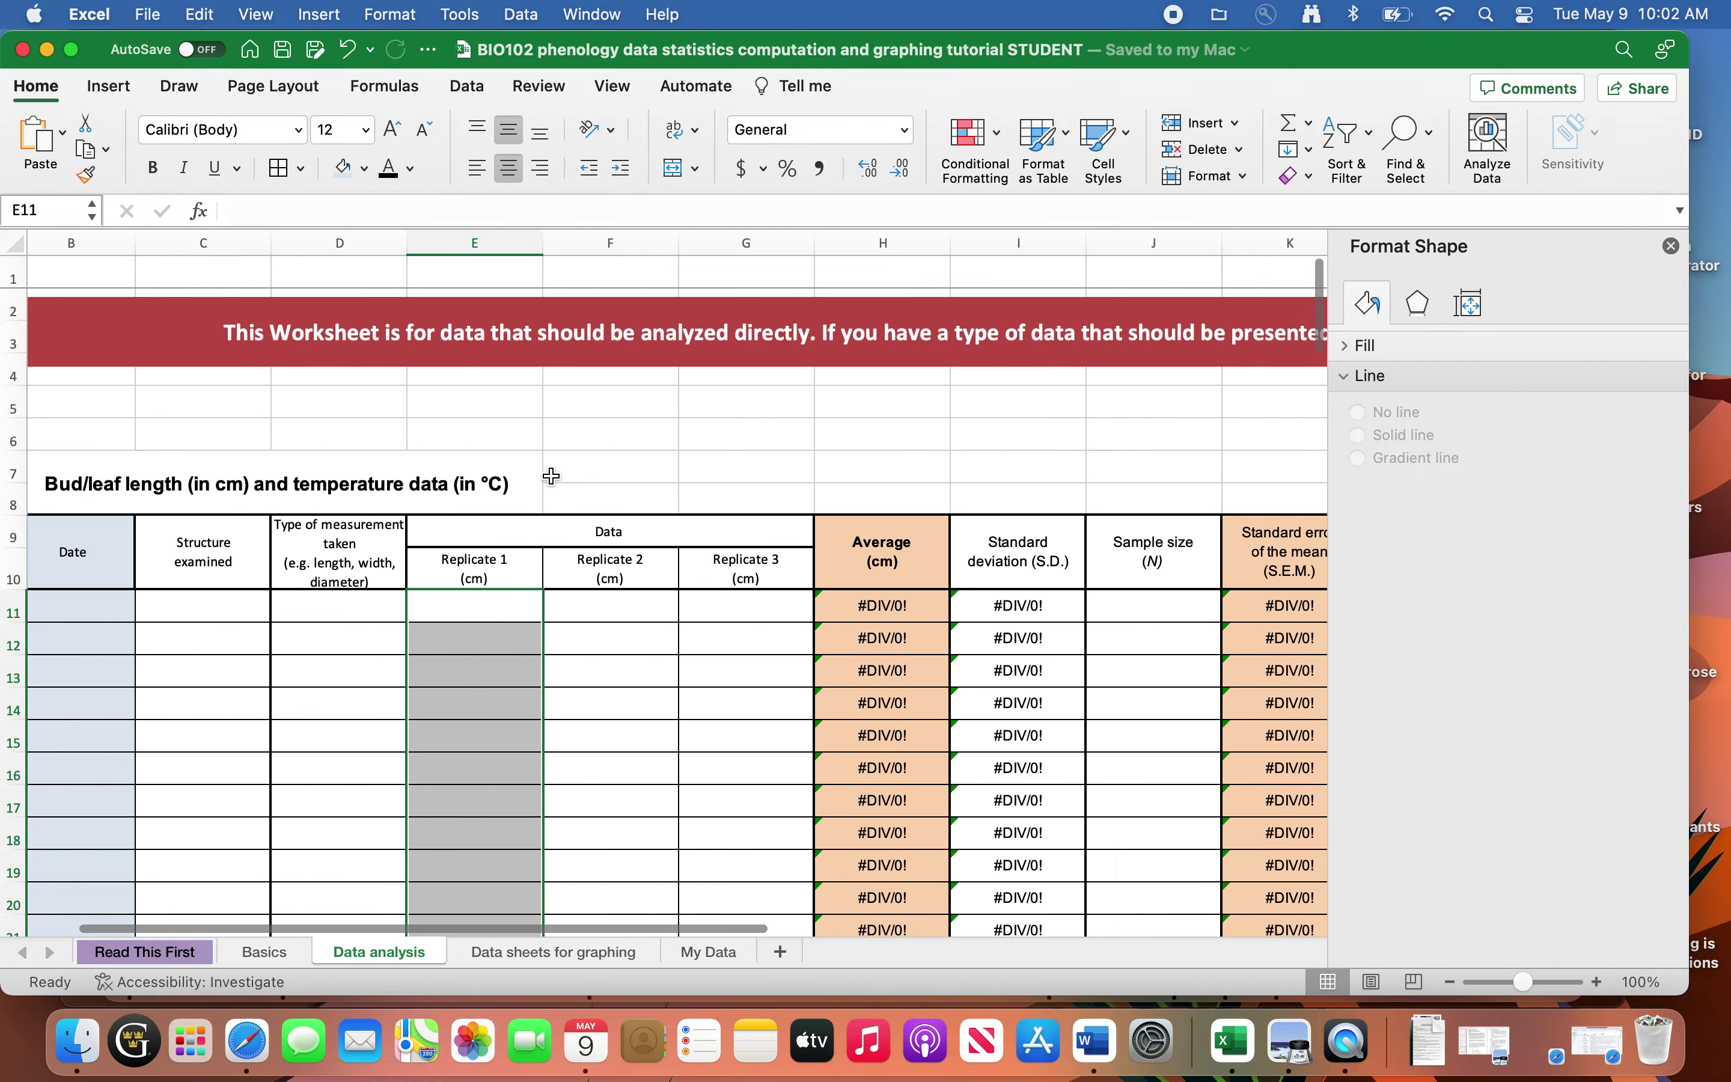
# - Examine the Data analysis sheet's date, structure and measurement columns and the Average and Standard error formulas in row 11
pyautogui.click(199, 580)
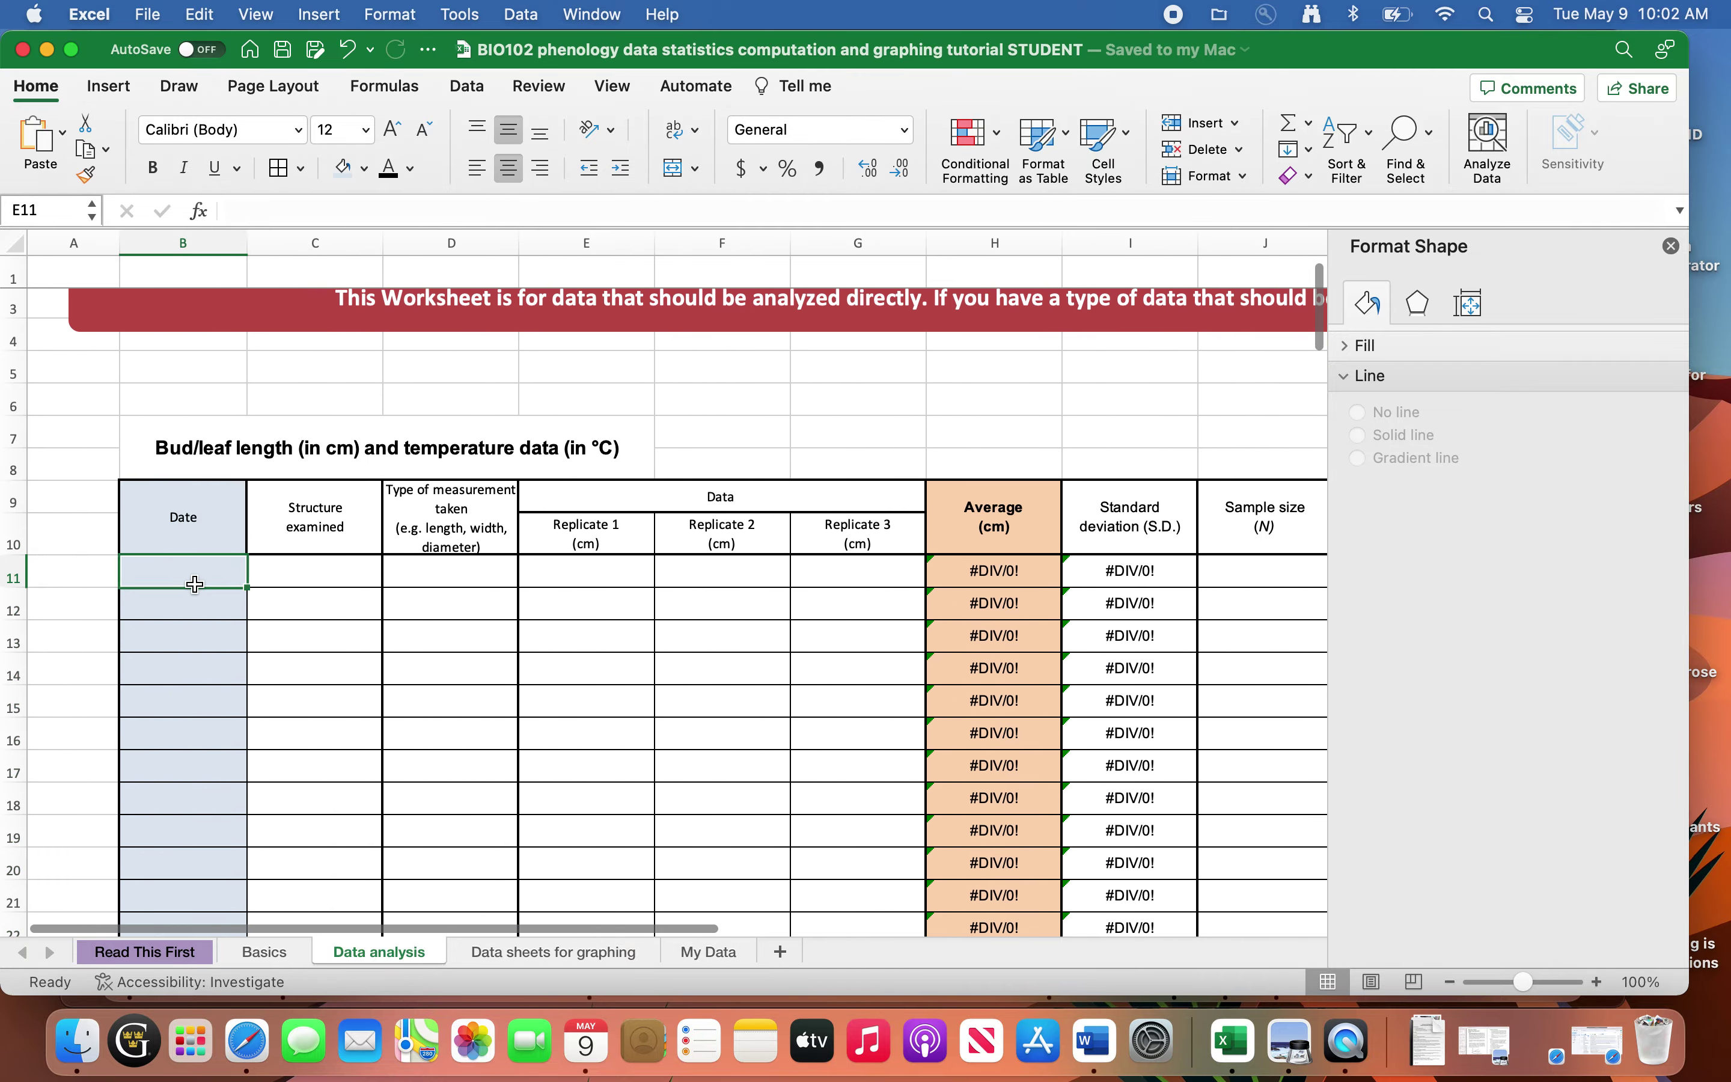
pyautogui.click(321, 569)
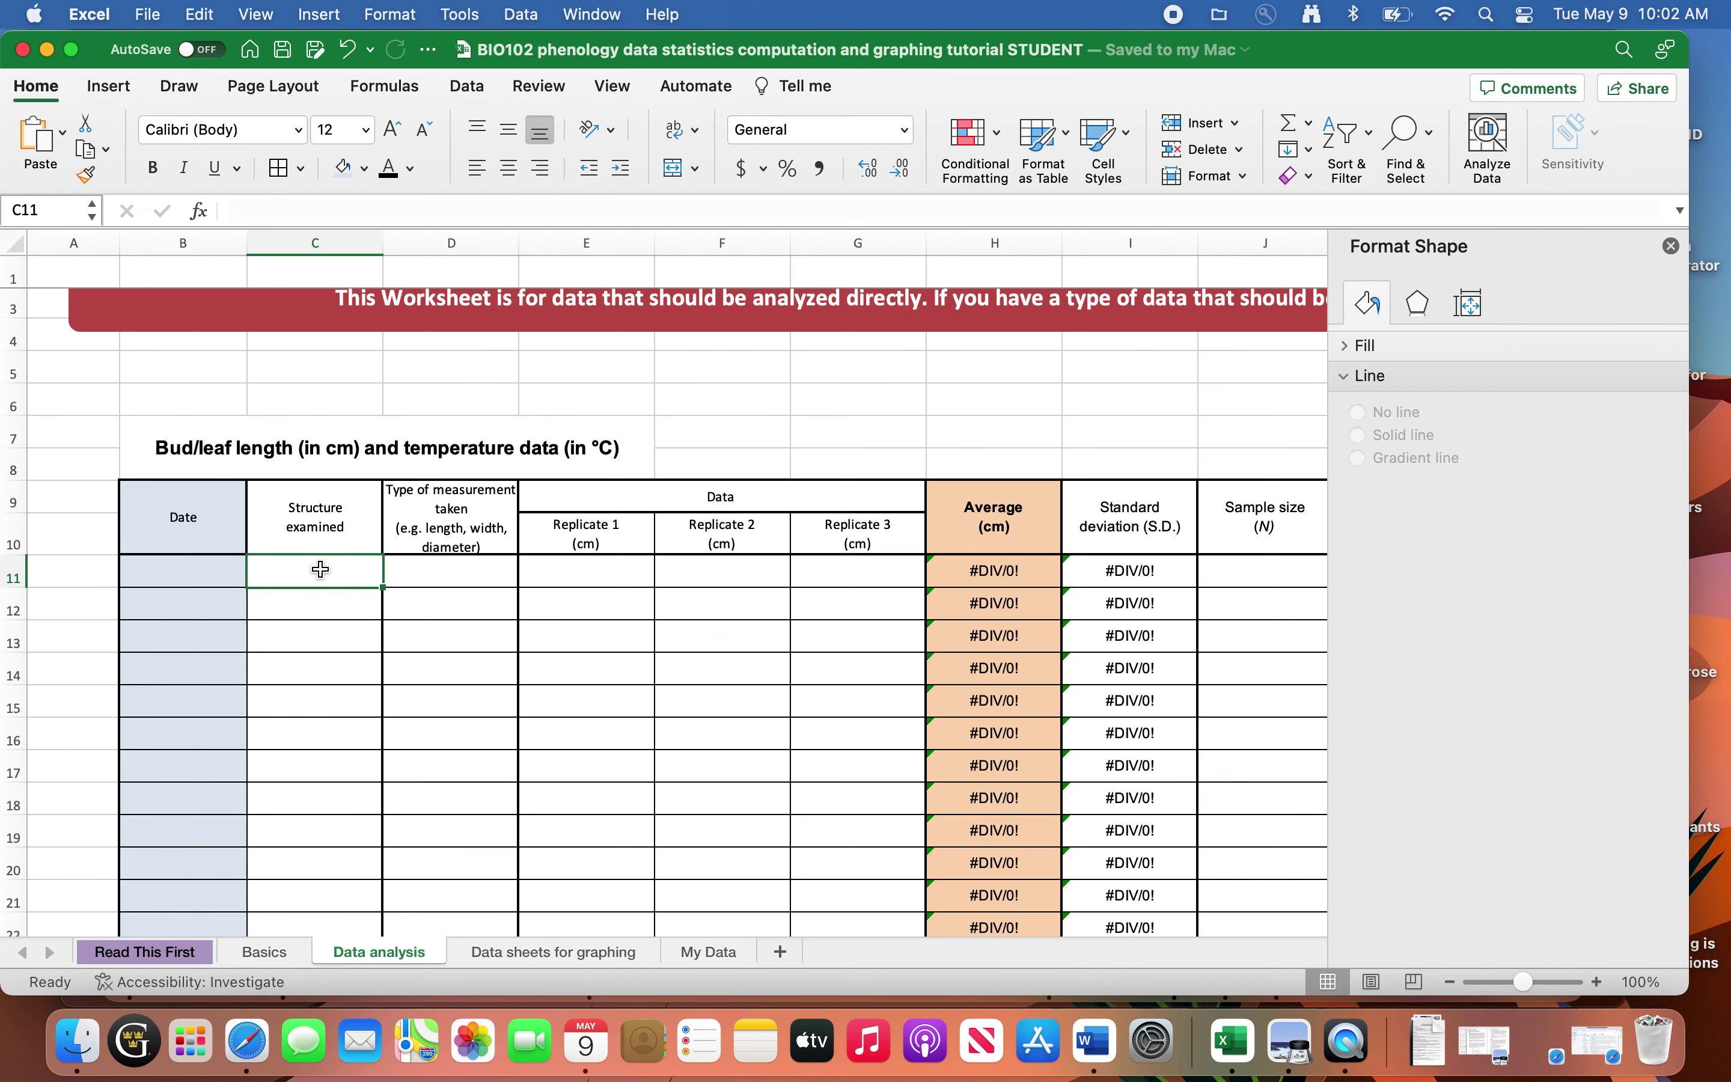
pyautogui.click(428, 575)
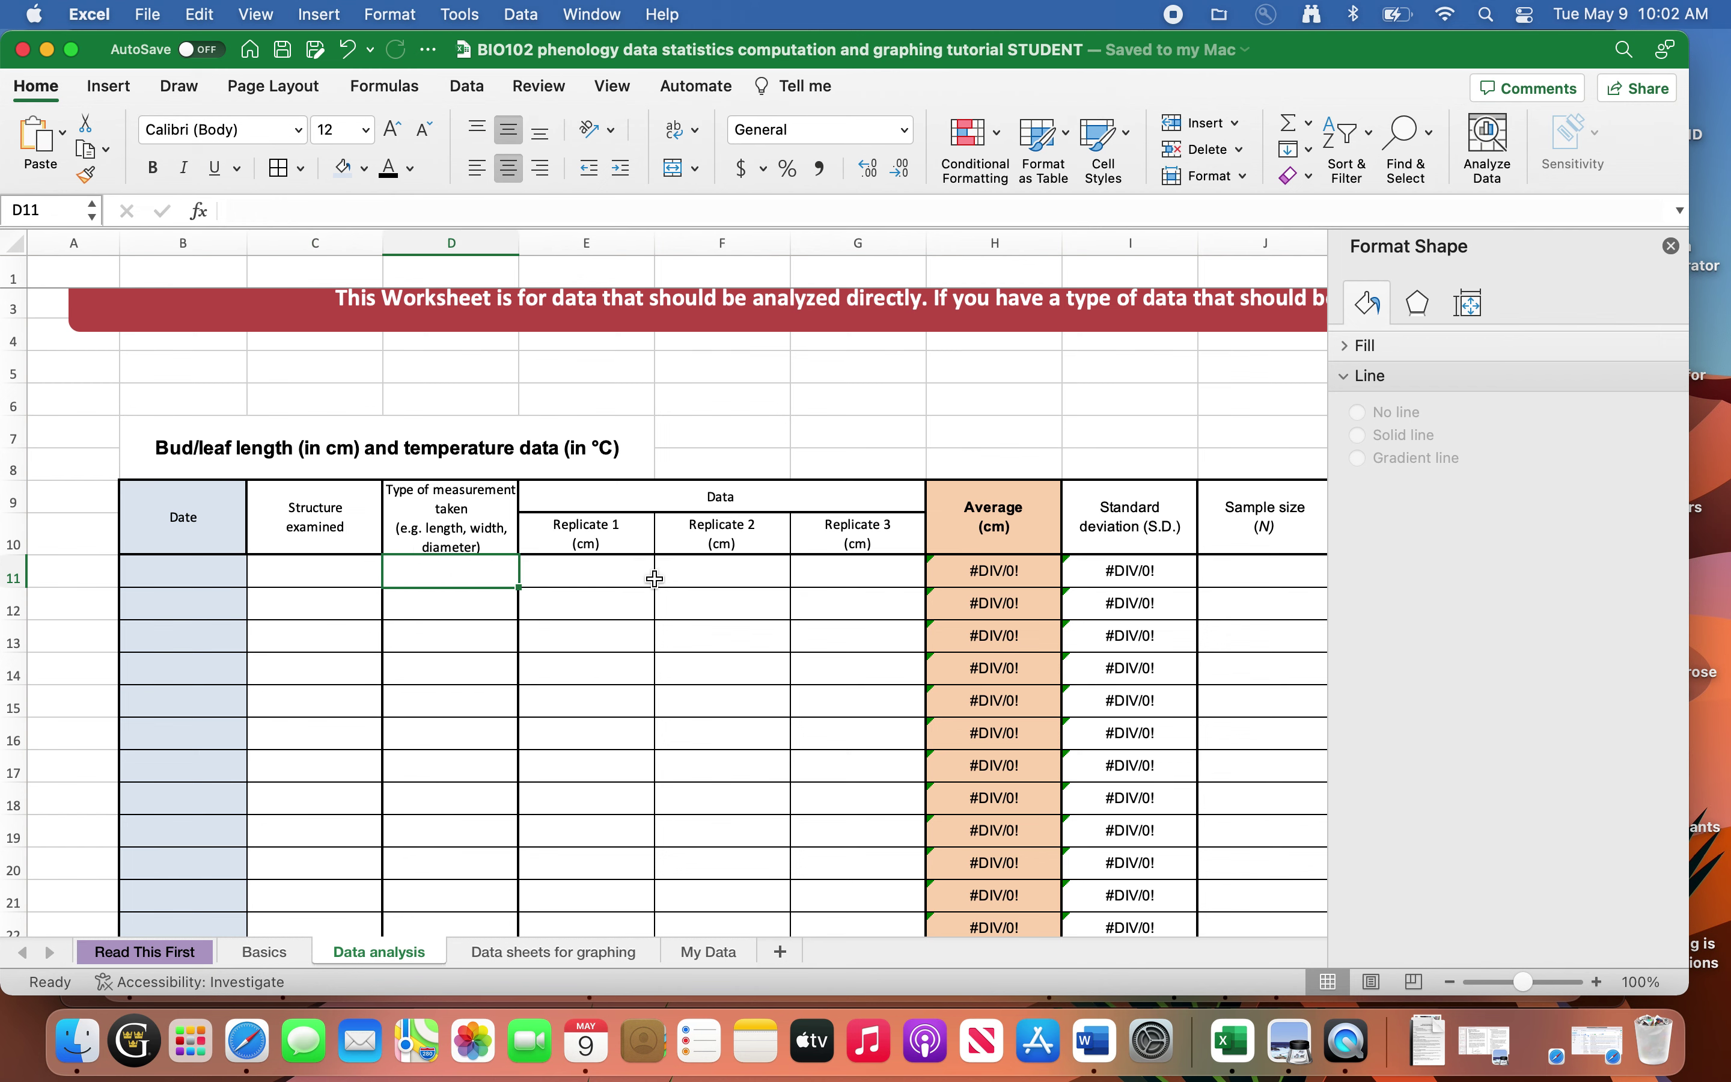
pyautogui.hscroll(5, 651, 575)
pyautogui.scroll(-2, 651, 576)
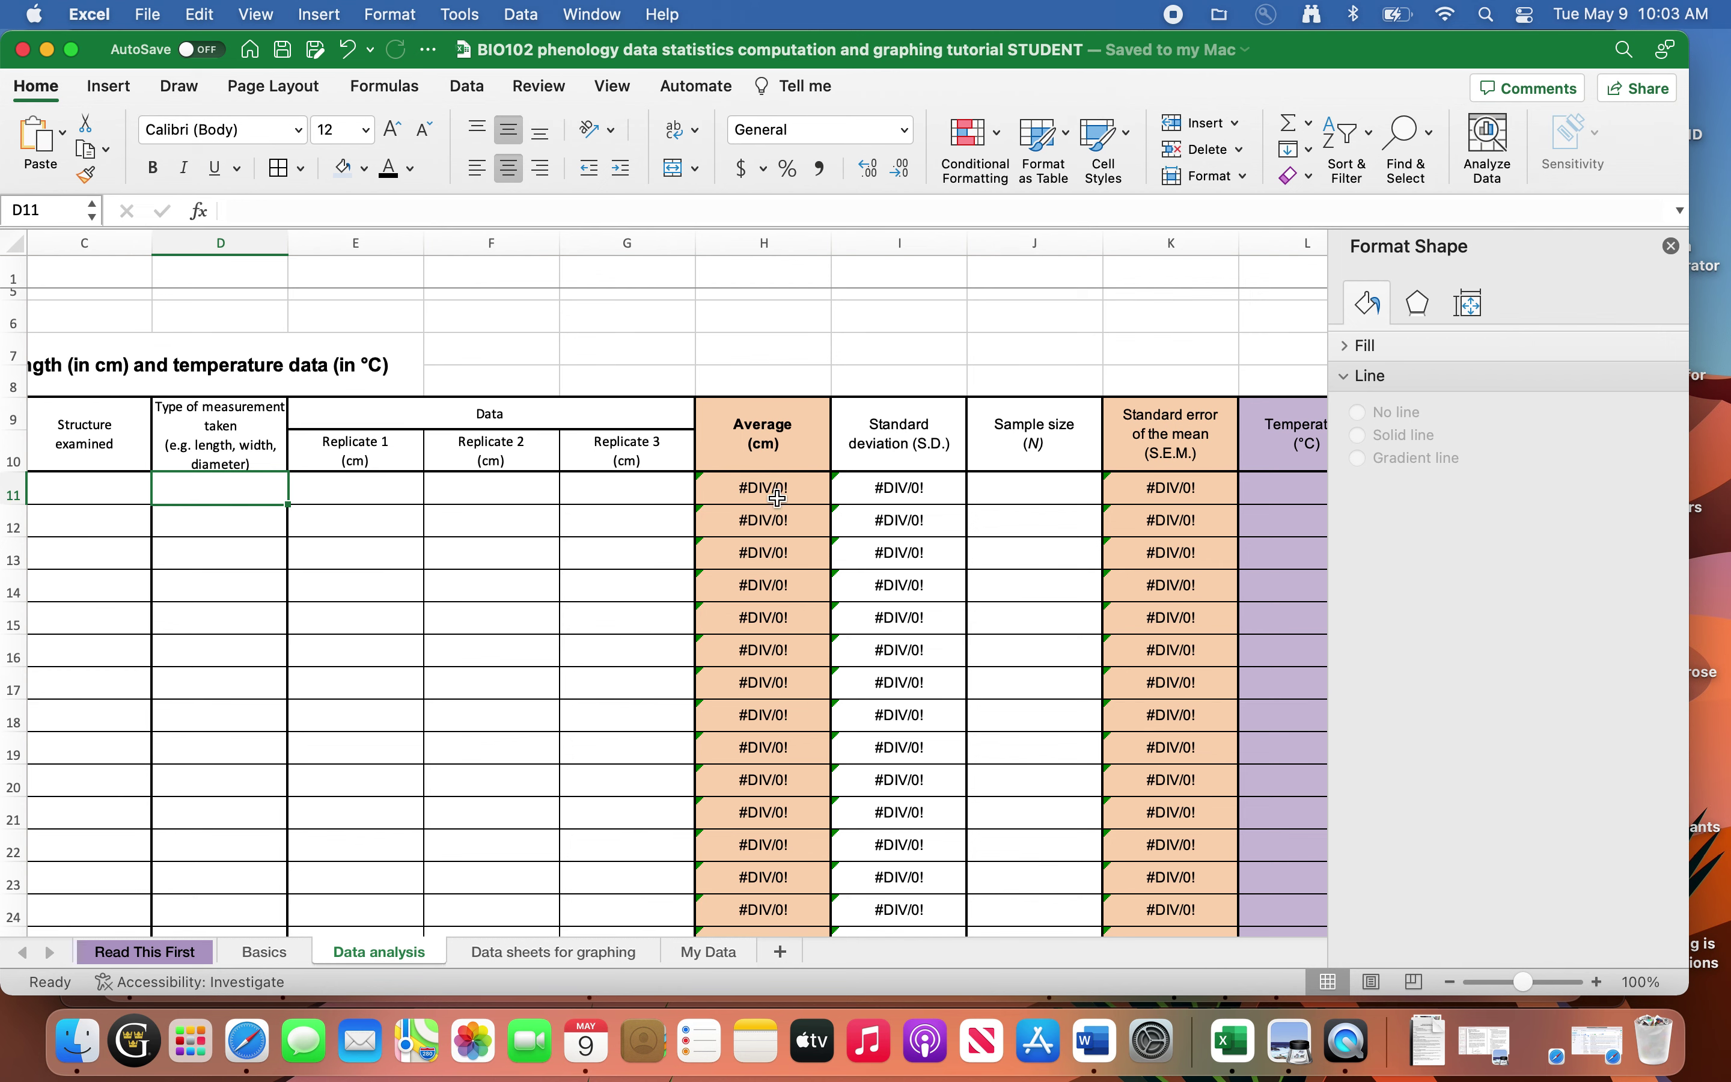
pyautogui.click(808, 488)
pyautogui.hscroll(1, 809, 487)
pyautogui.scroll(-1, 809, 487)
pyautogui.hscroll(3, 808, 487)
pyautogui.scroll(-1, 807, 487)
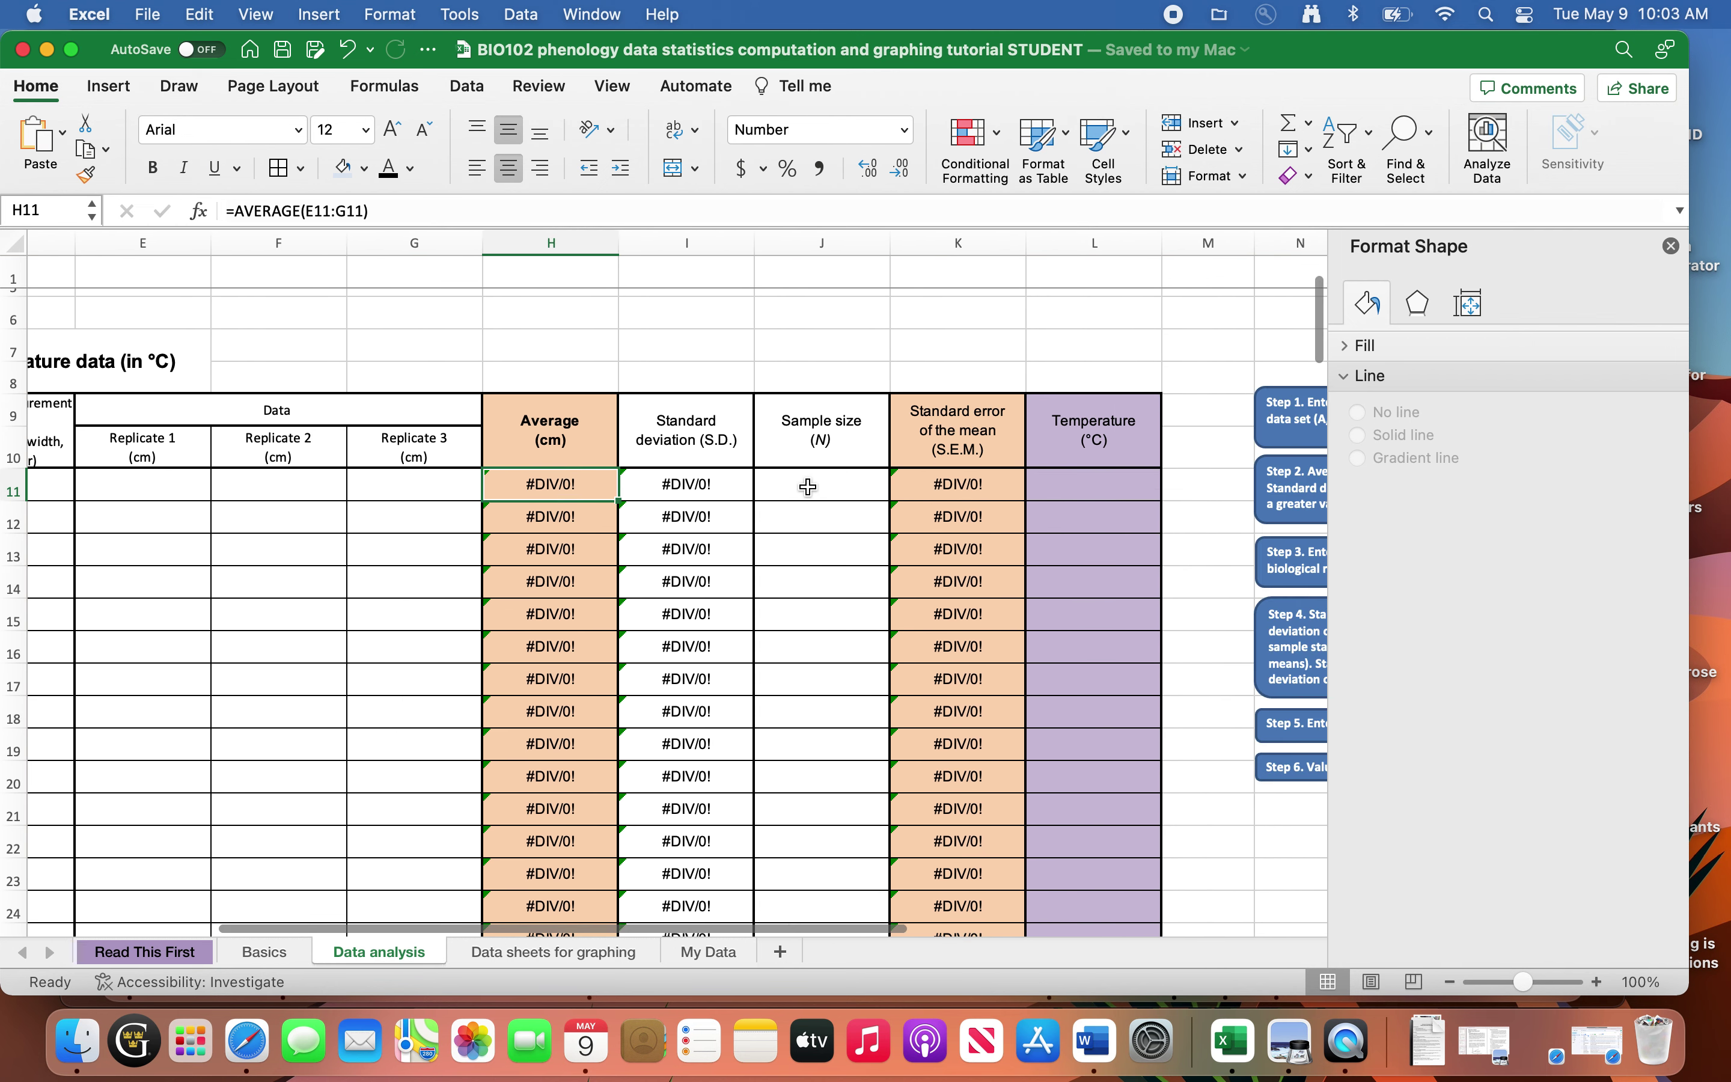
pyautogui.click(912, 454)
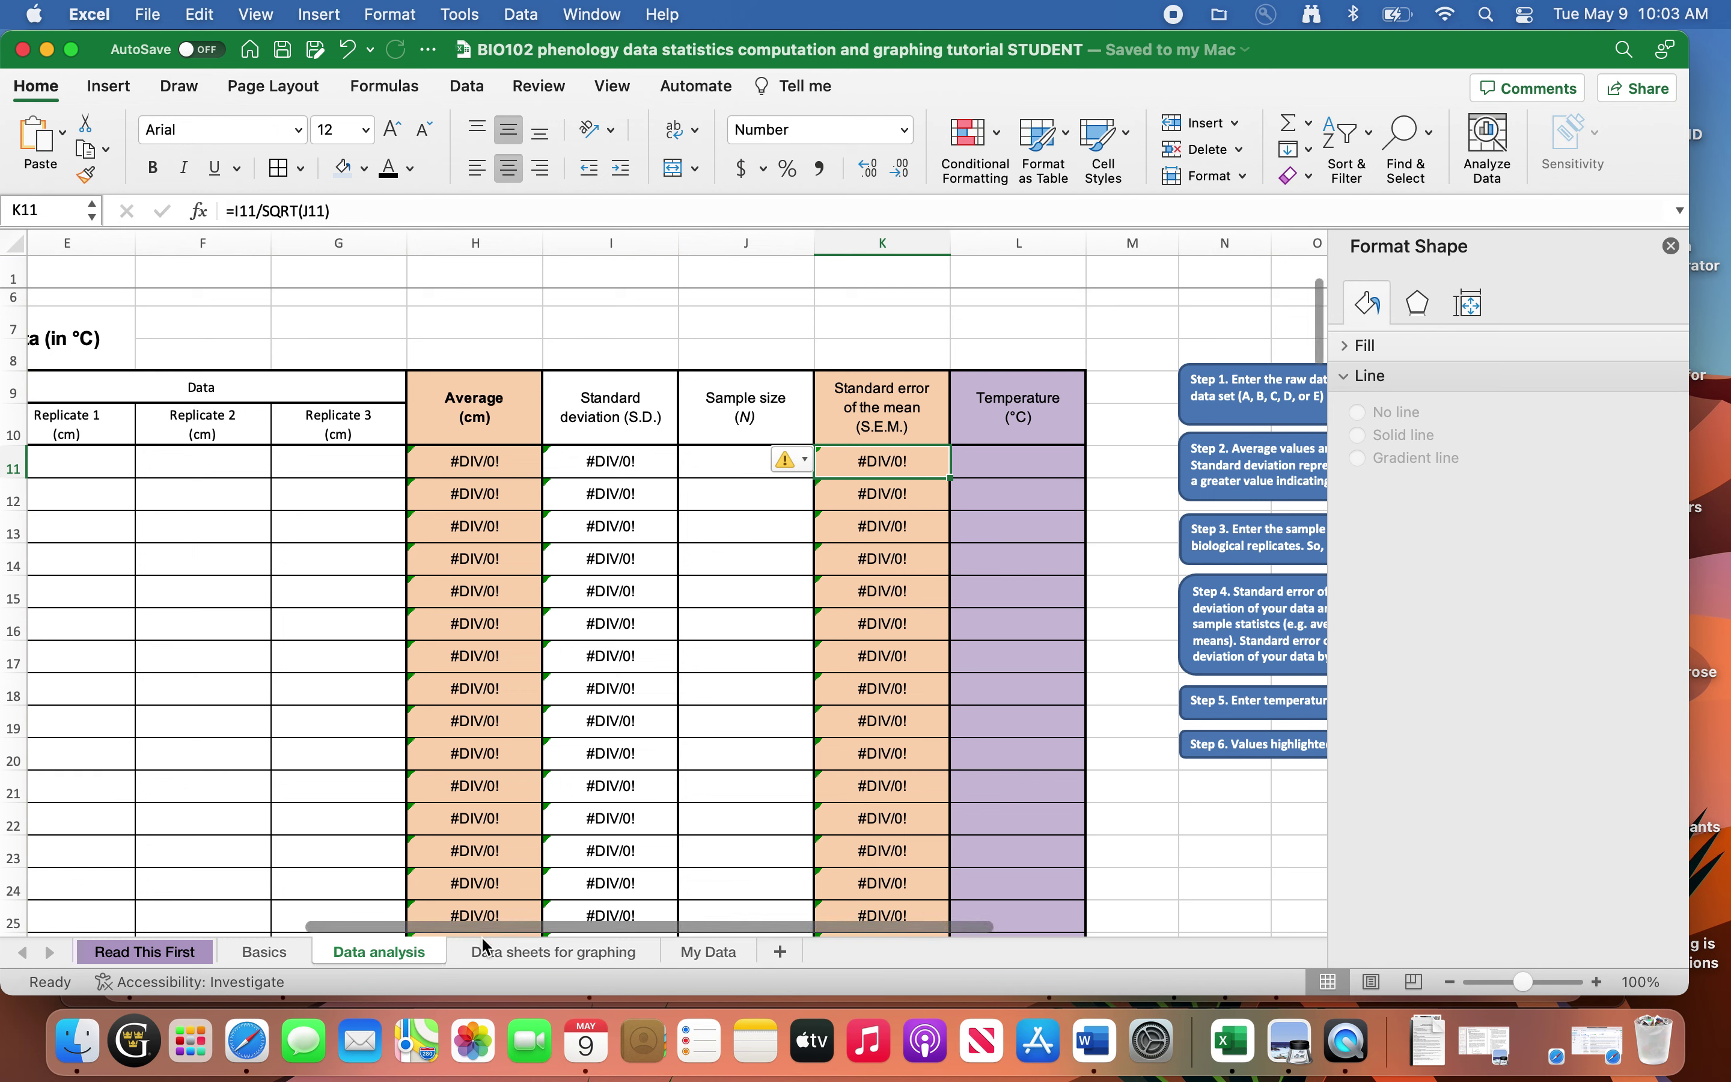
# - Review the values on the My Data sheet and the table layout on the Data sheets for graphing sheet
pyautogui.click(689, 944)
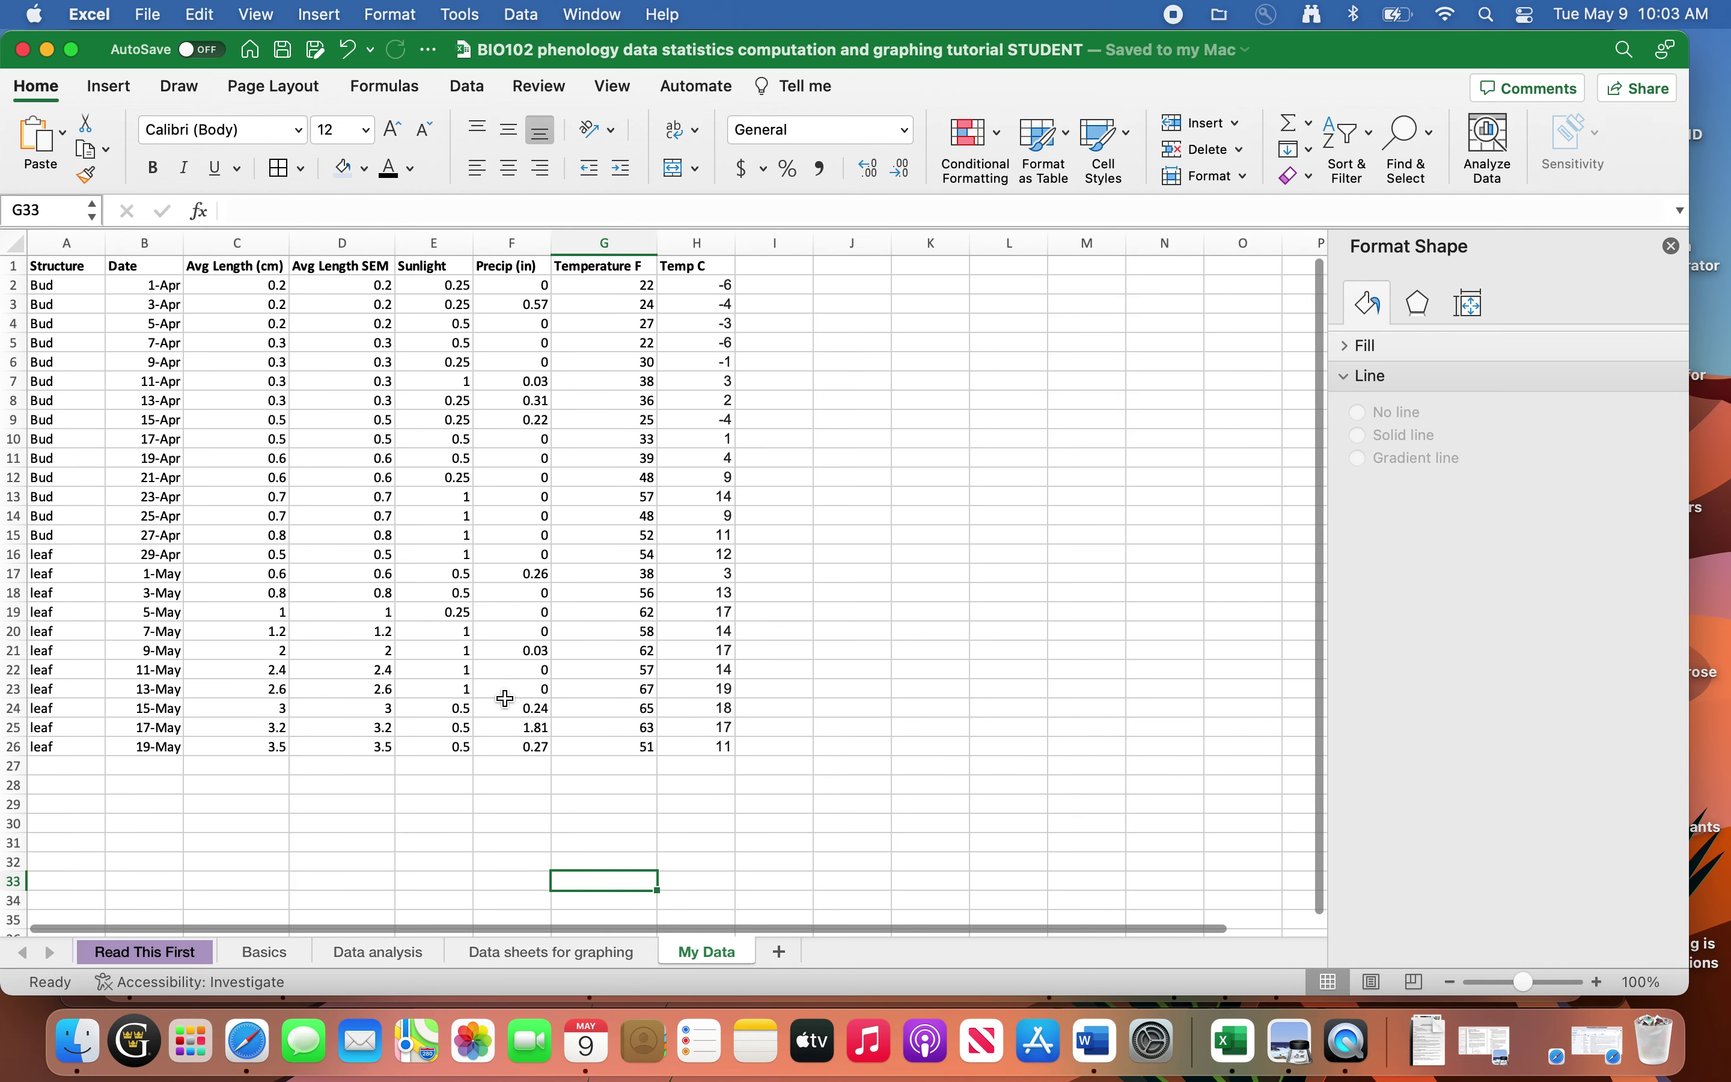
pyautogui.click(534, 953)
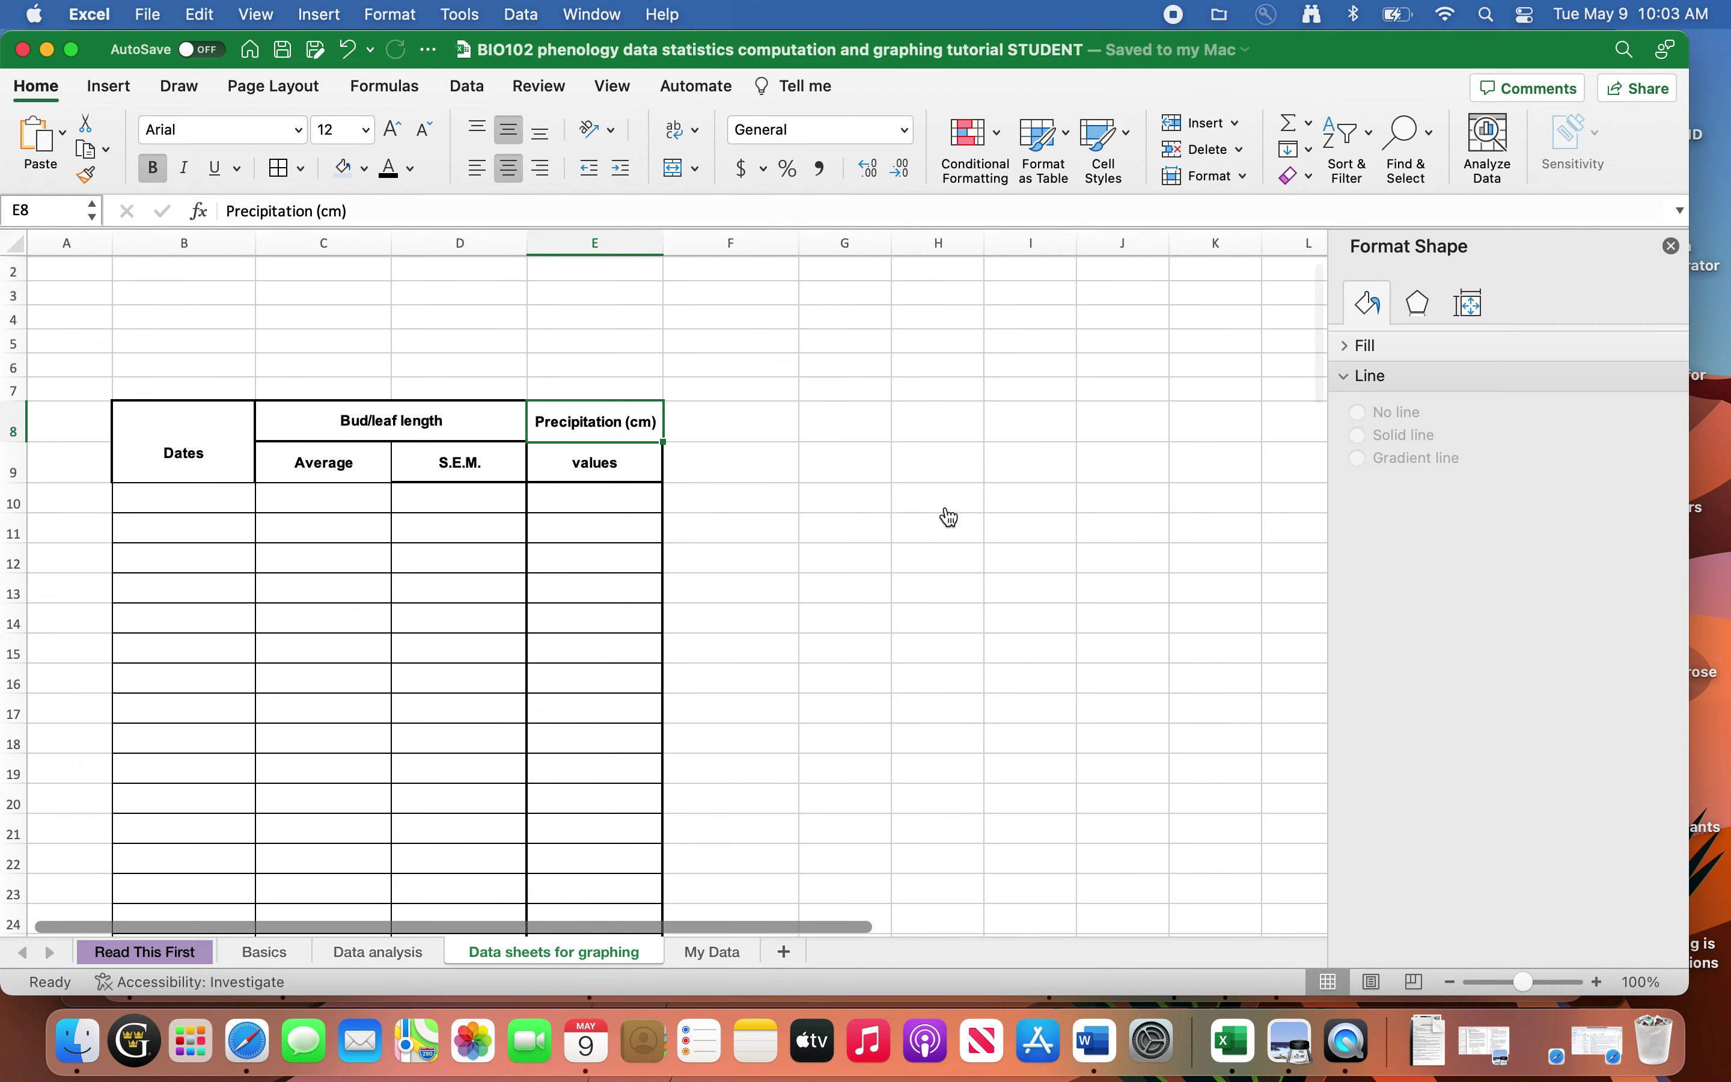
pyautogui.scroll(1, 948, 515)
pyautogui.scroll(-4, 948, 515)
pyautogui.scroll(5, 948, 516)
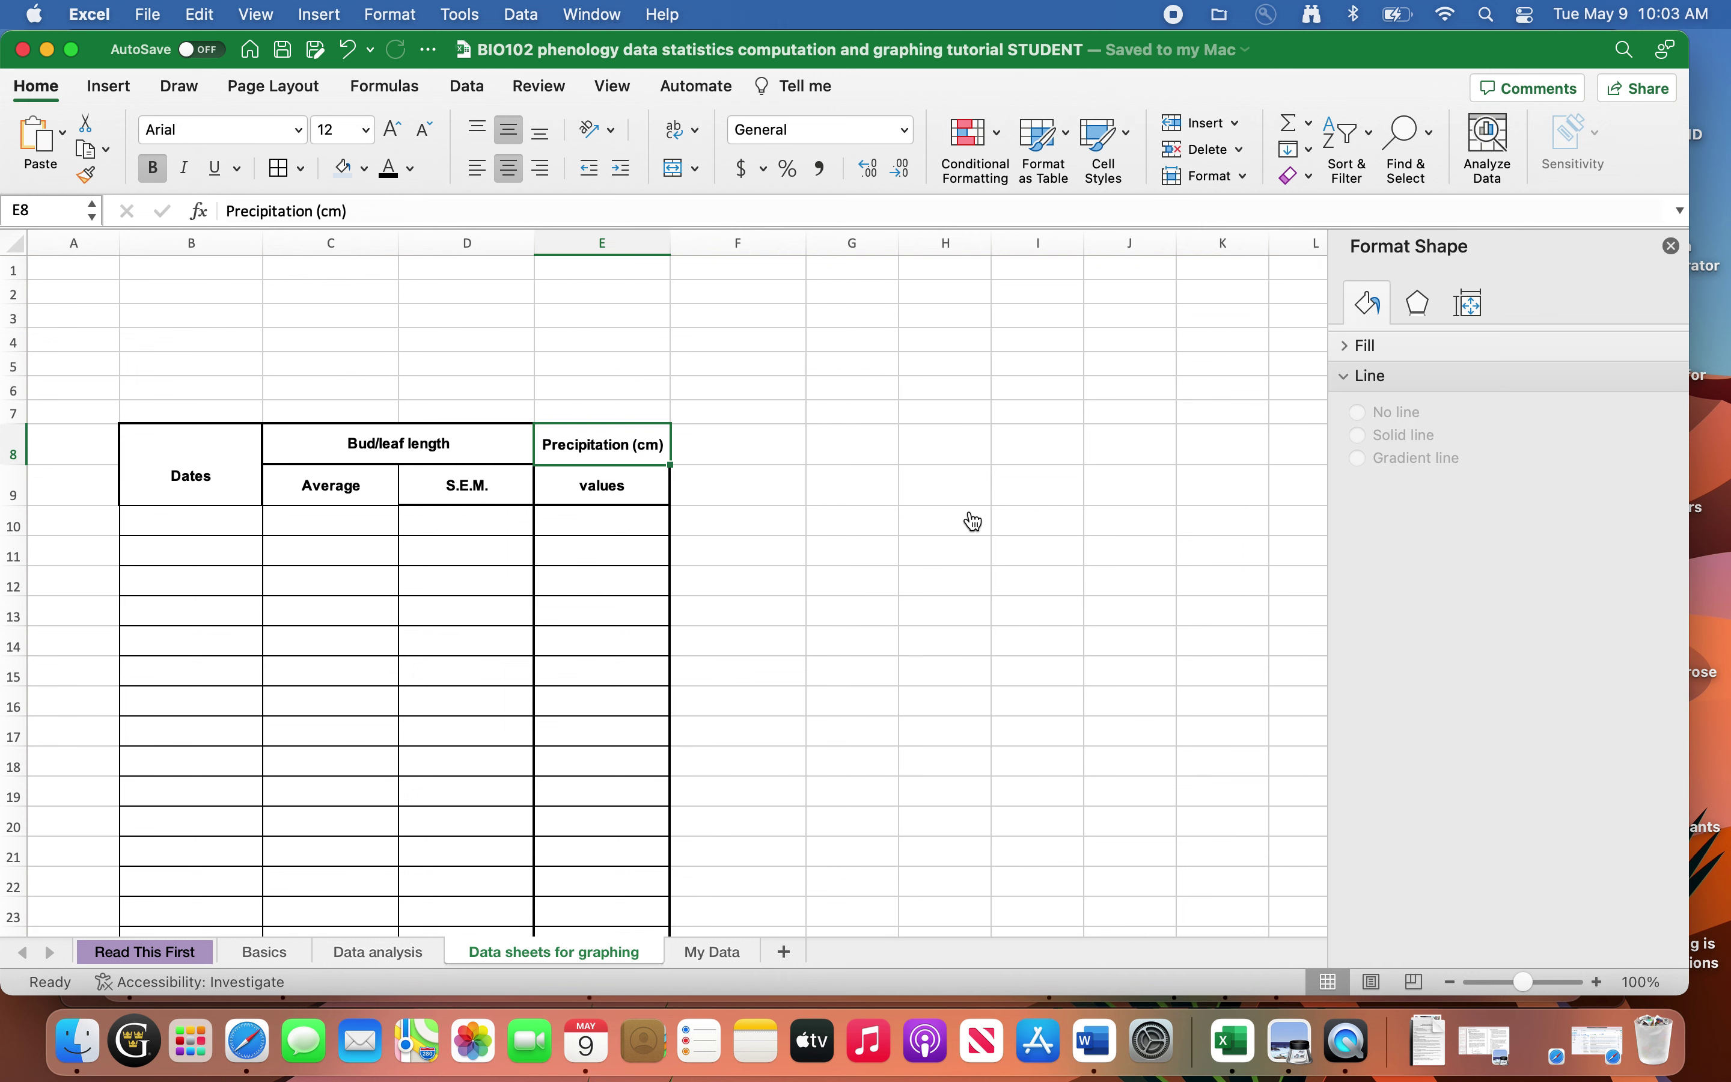
pyautogui.scroll(-1, 426, 717)
pyautogui.scroll(-4, 426, 716)
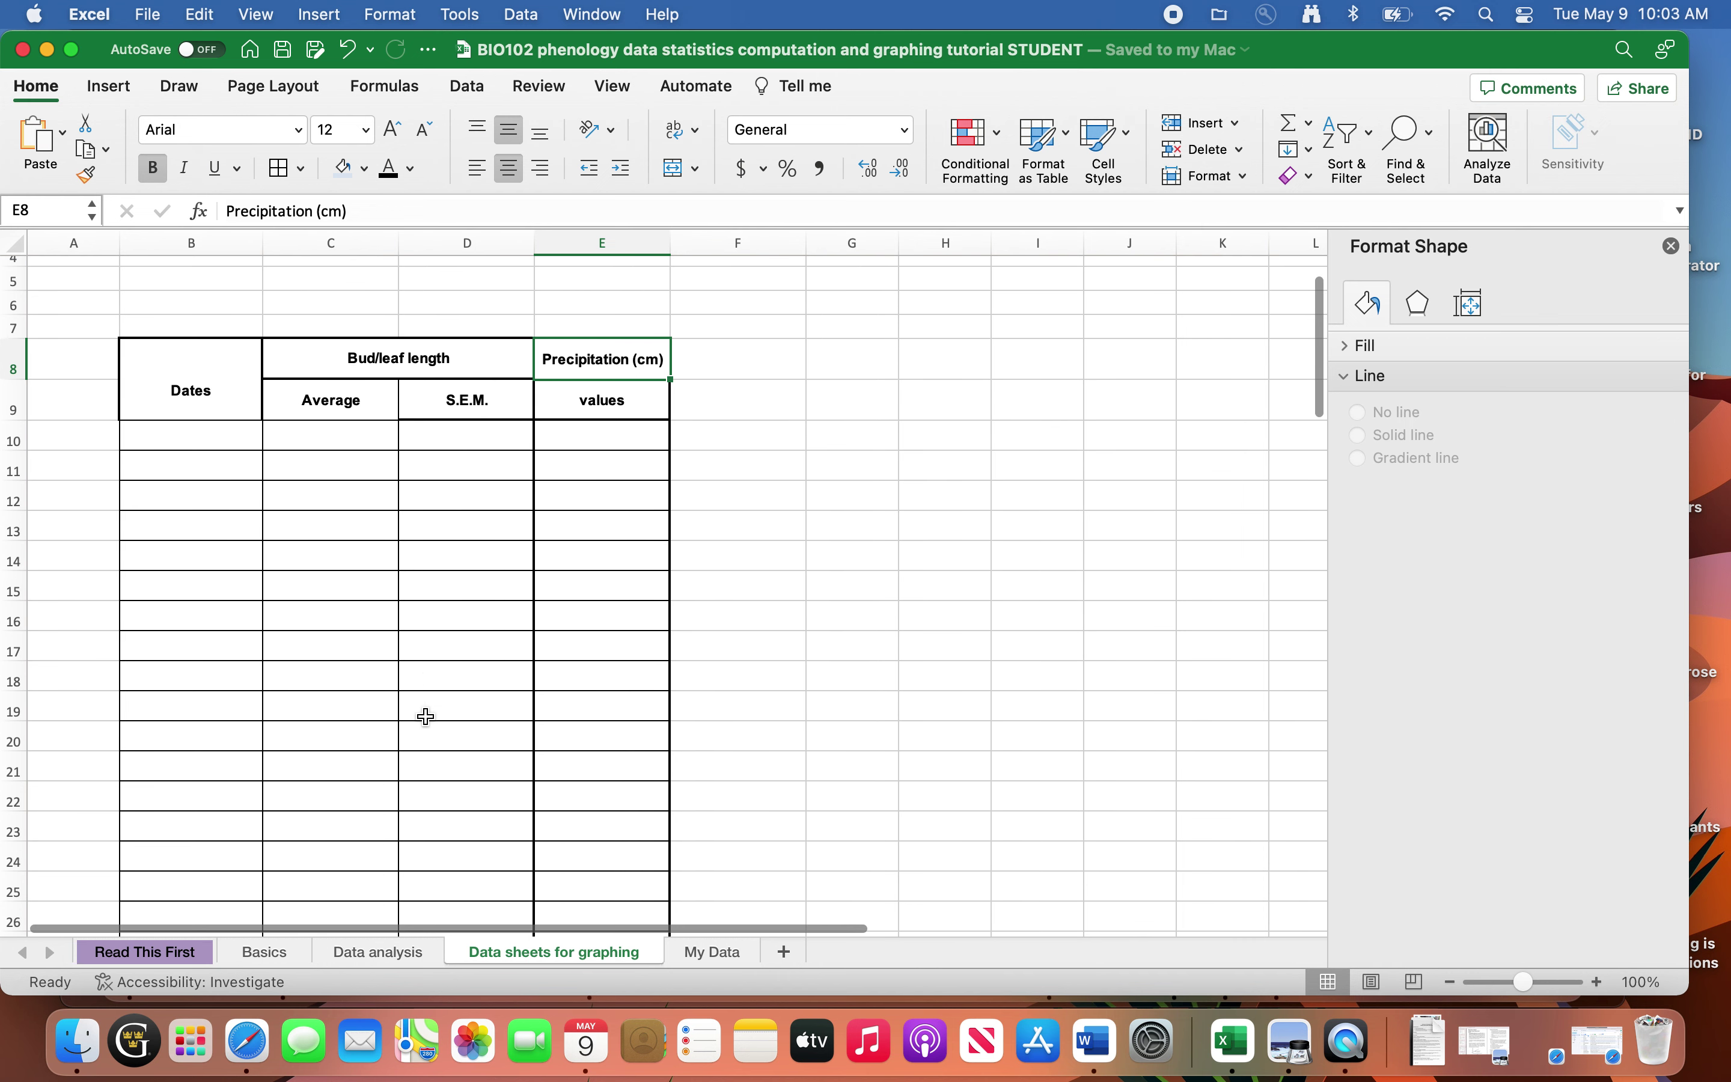
pyautogui.scroll(5, 426, 717)
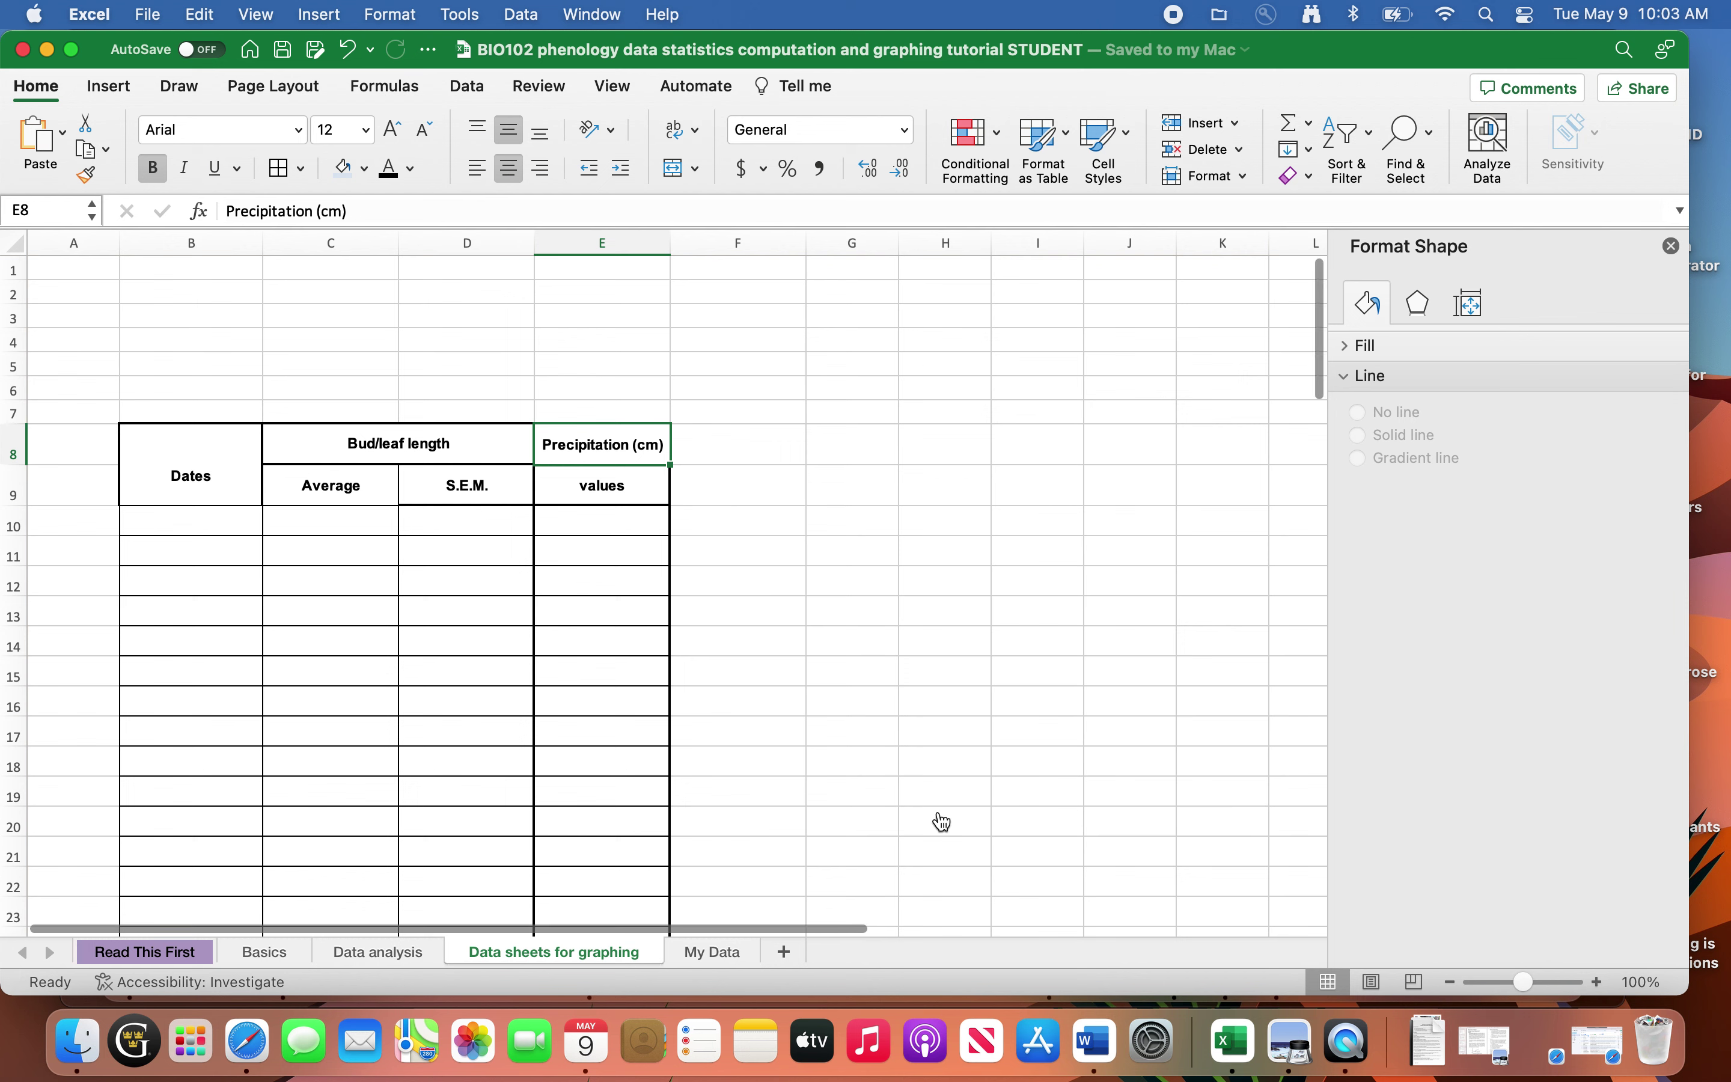
# - Insert a scatter chart with straight lines and markers from the dates and average lengths in B2:C26 of the My Data sheet
pyautogui.click(696, 954)
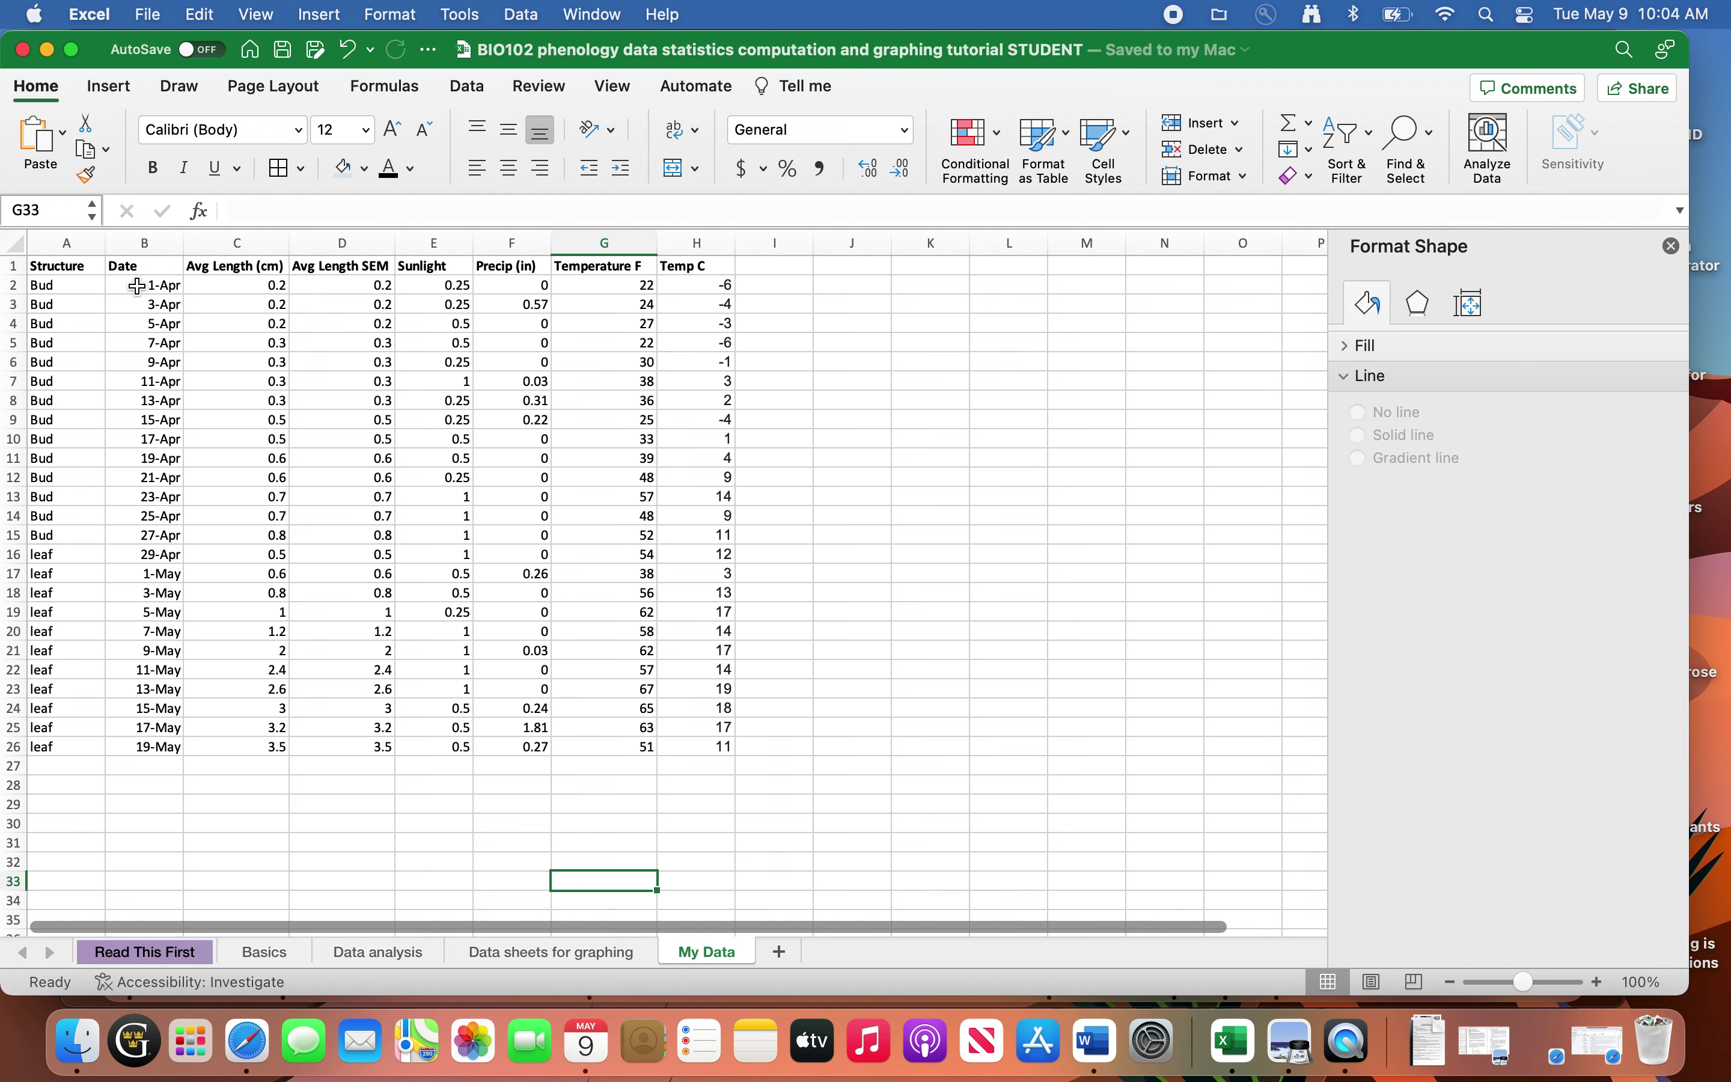
pyautogui.moveTo(137, 287); pyautogui.dragTo(259, 746)
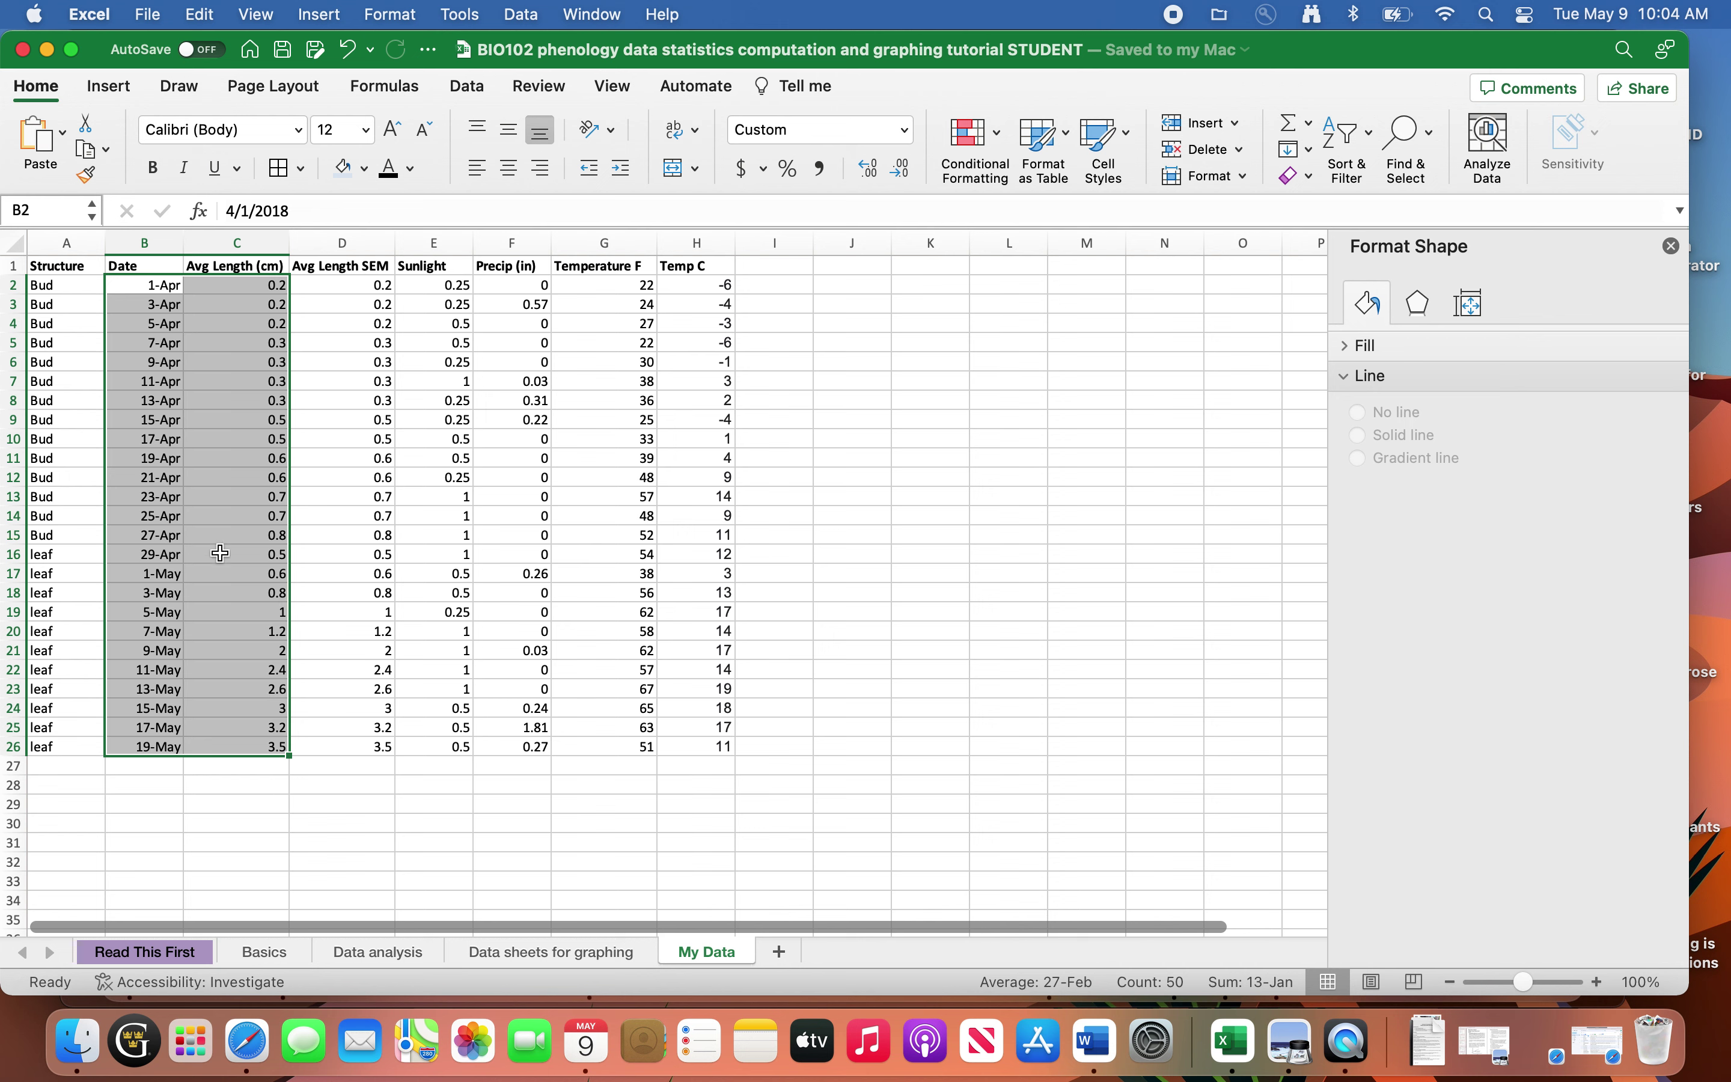
pyautogui.click(115, 88)
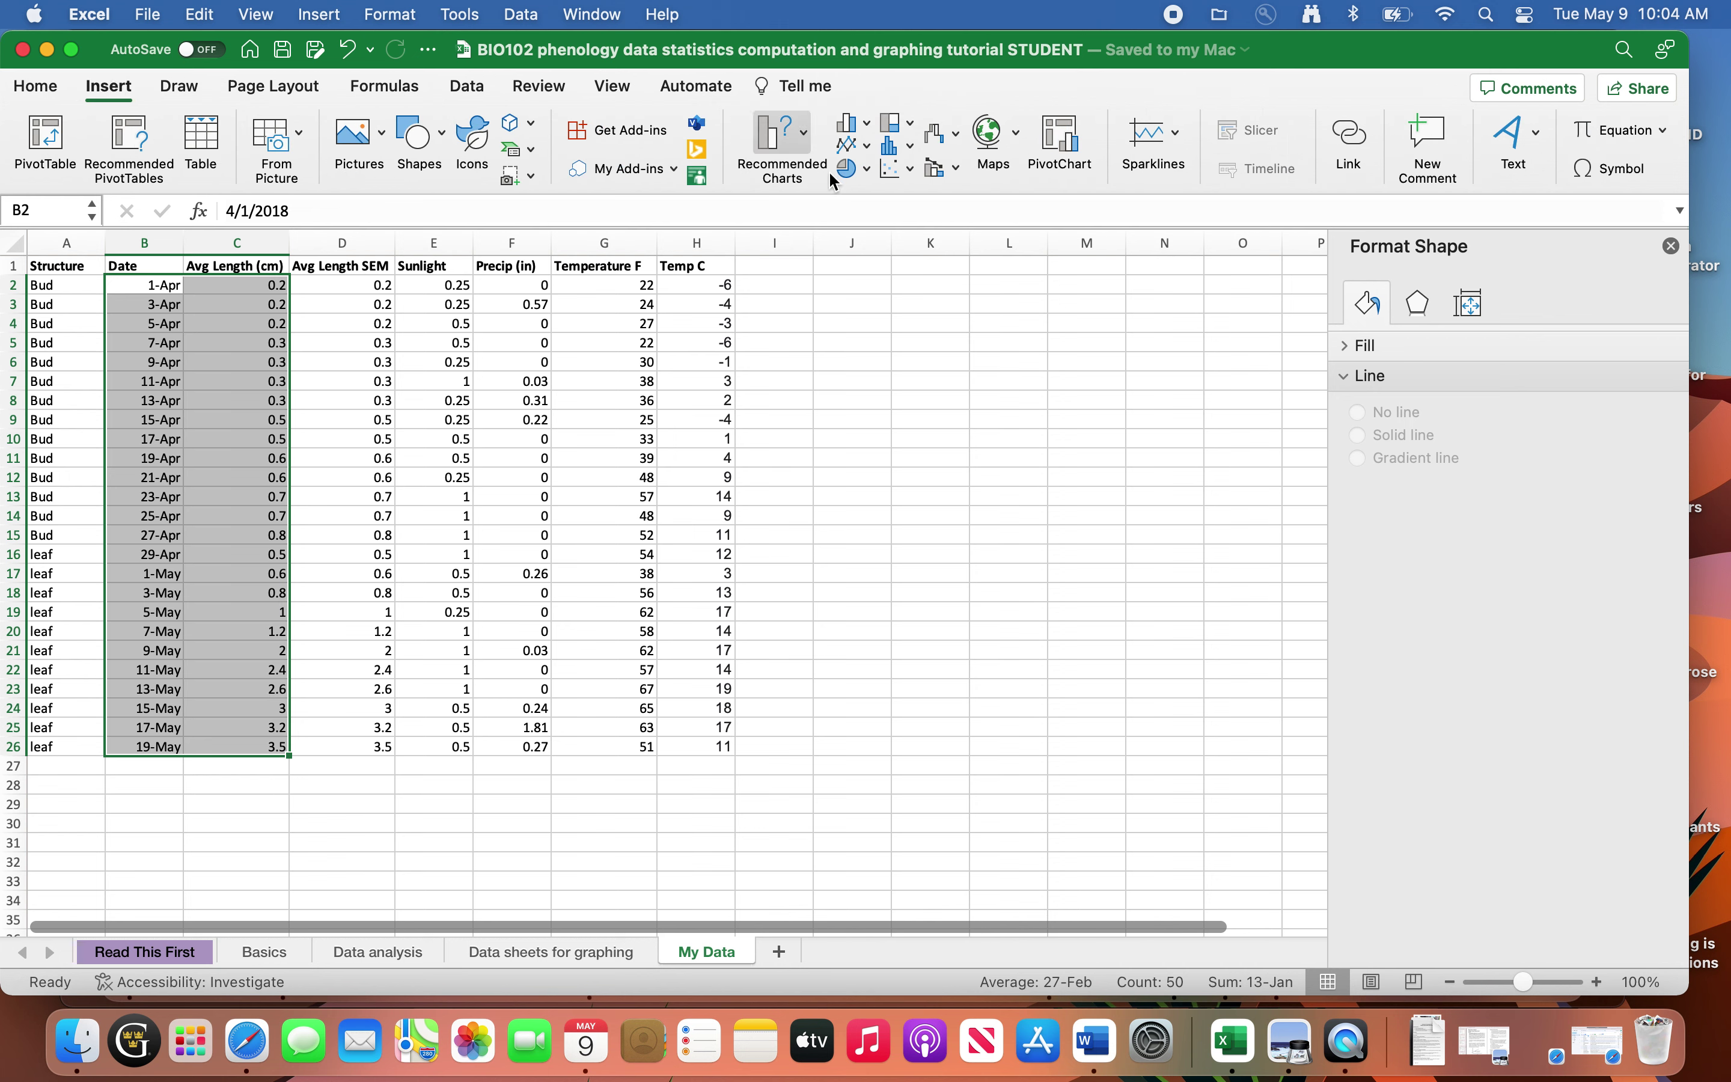
pyautogui.click(908, 169)
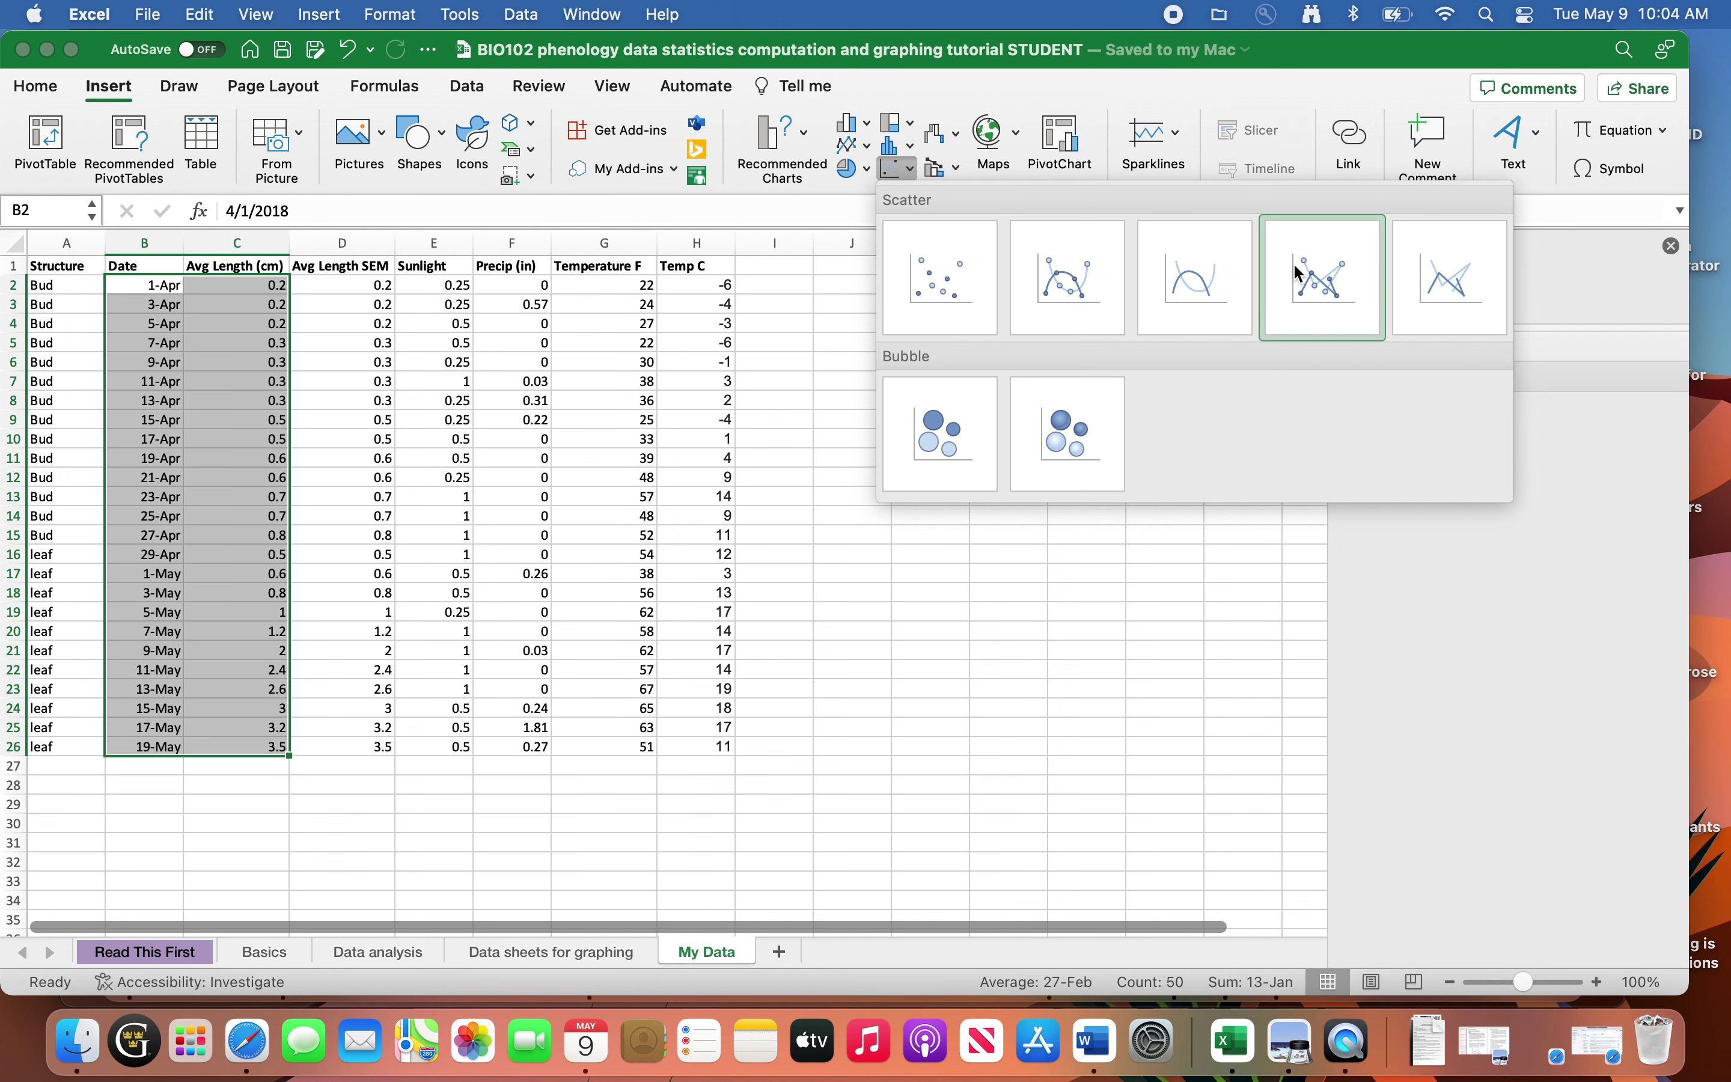
pyautogui.click(1332, 290)
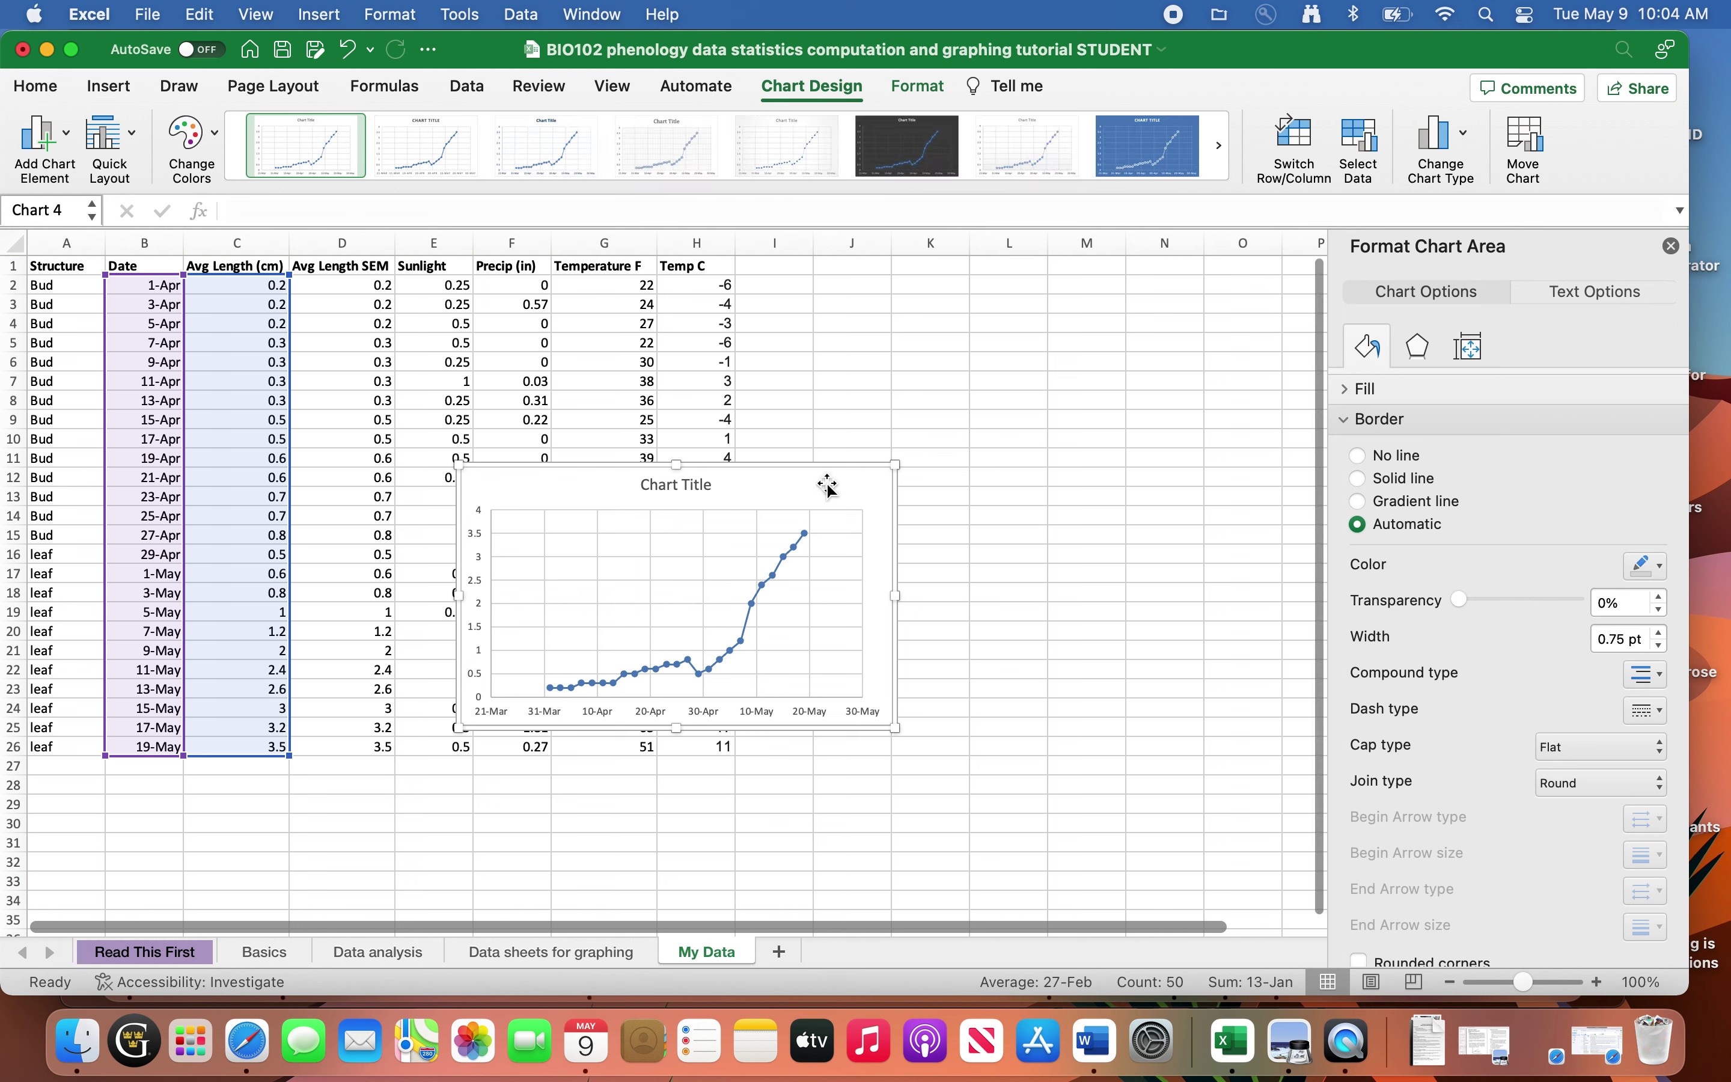
# - Move the chart into the empty cells beside the data table and delete its chart title
pyautogui.moveTo(827, 487); pyautogui.dragTo(1128, 328)
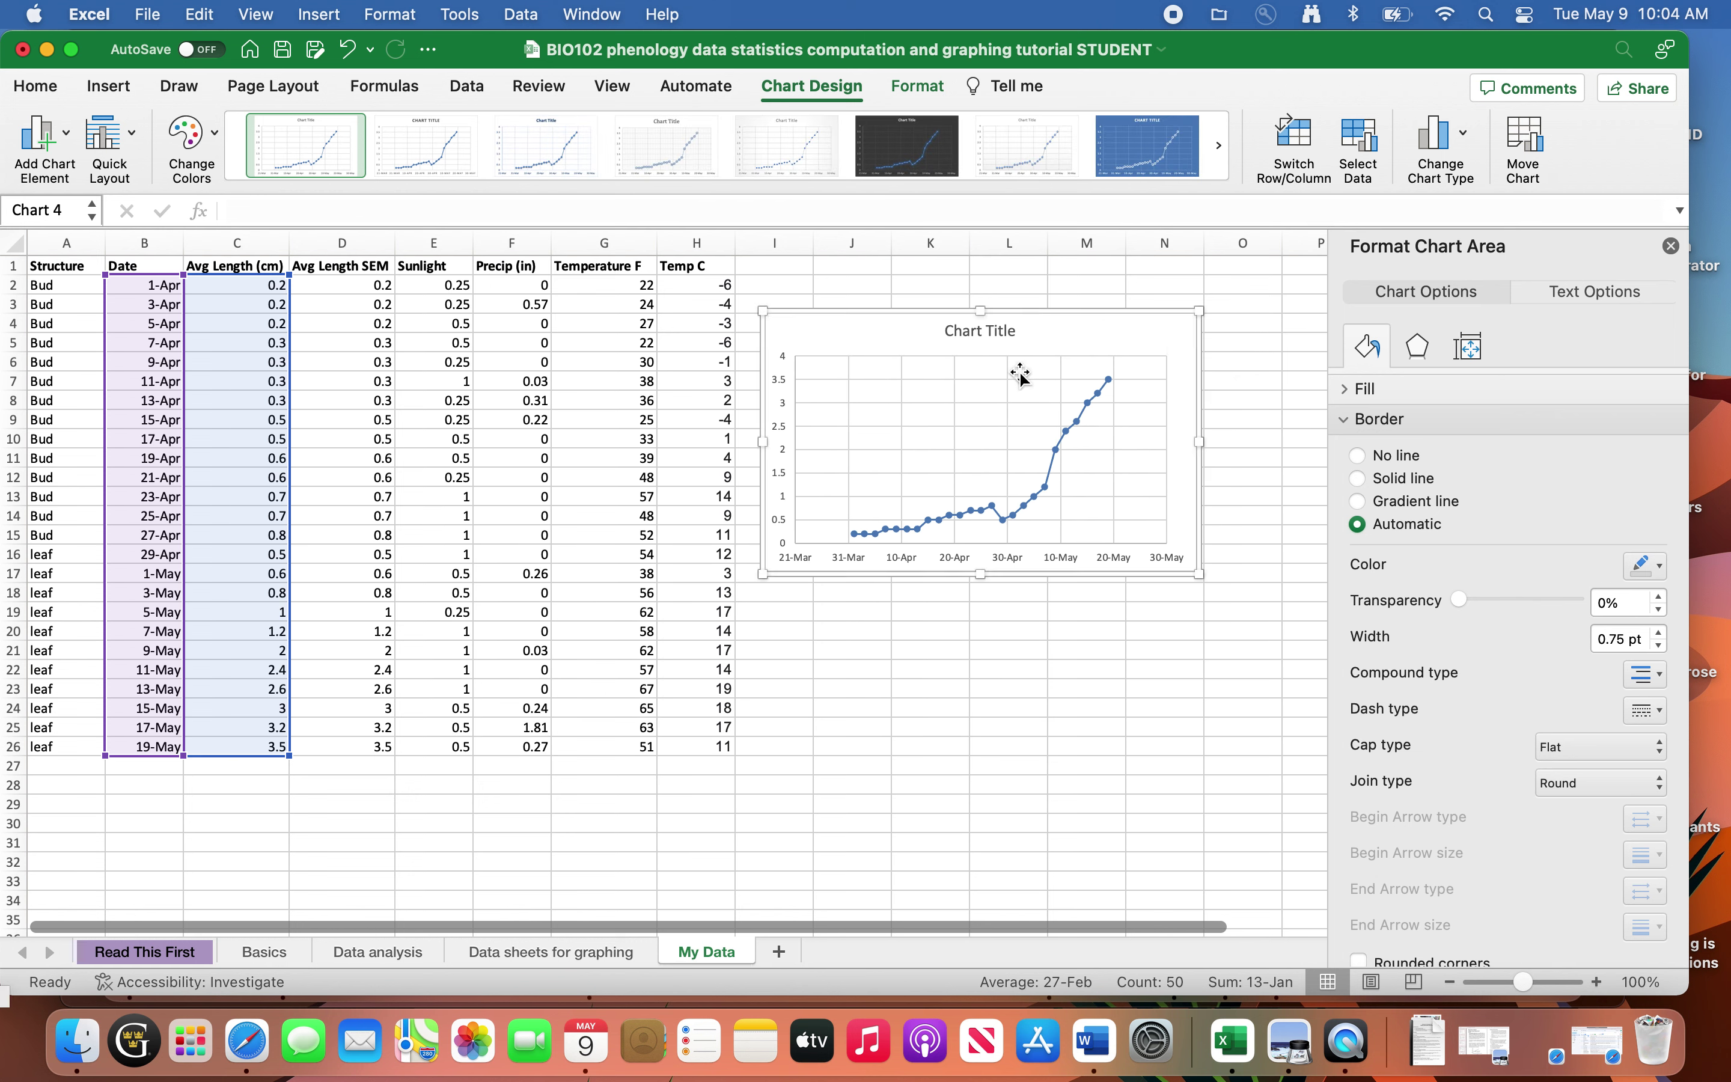
pyautogui.click(976, 333)
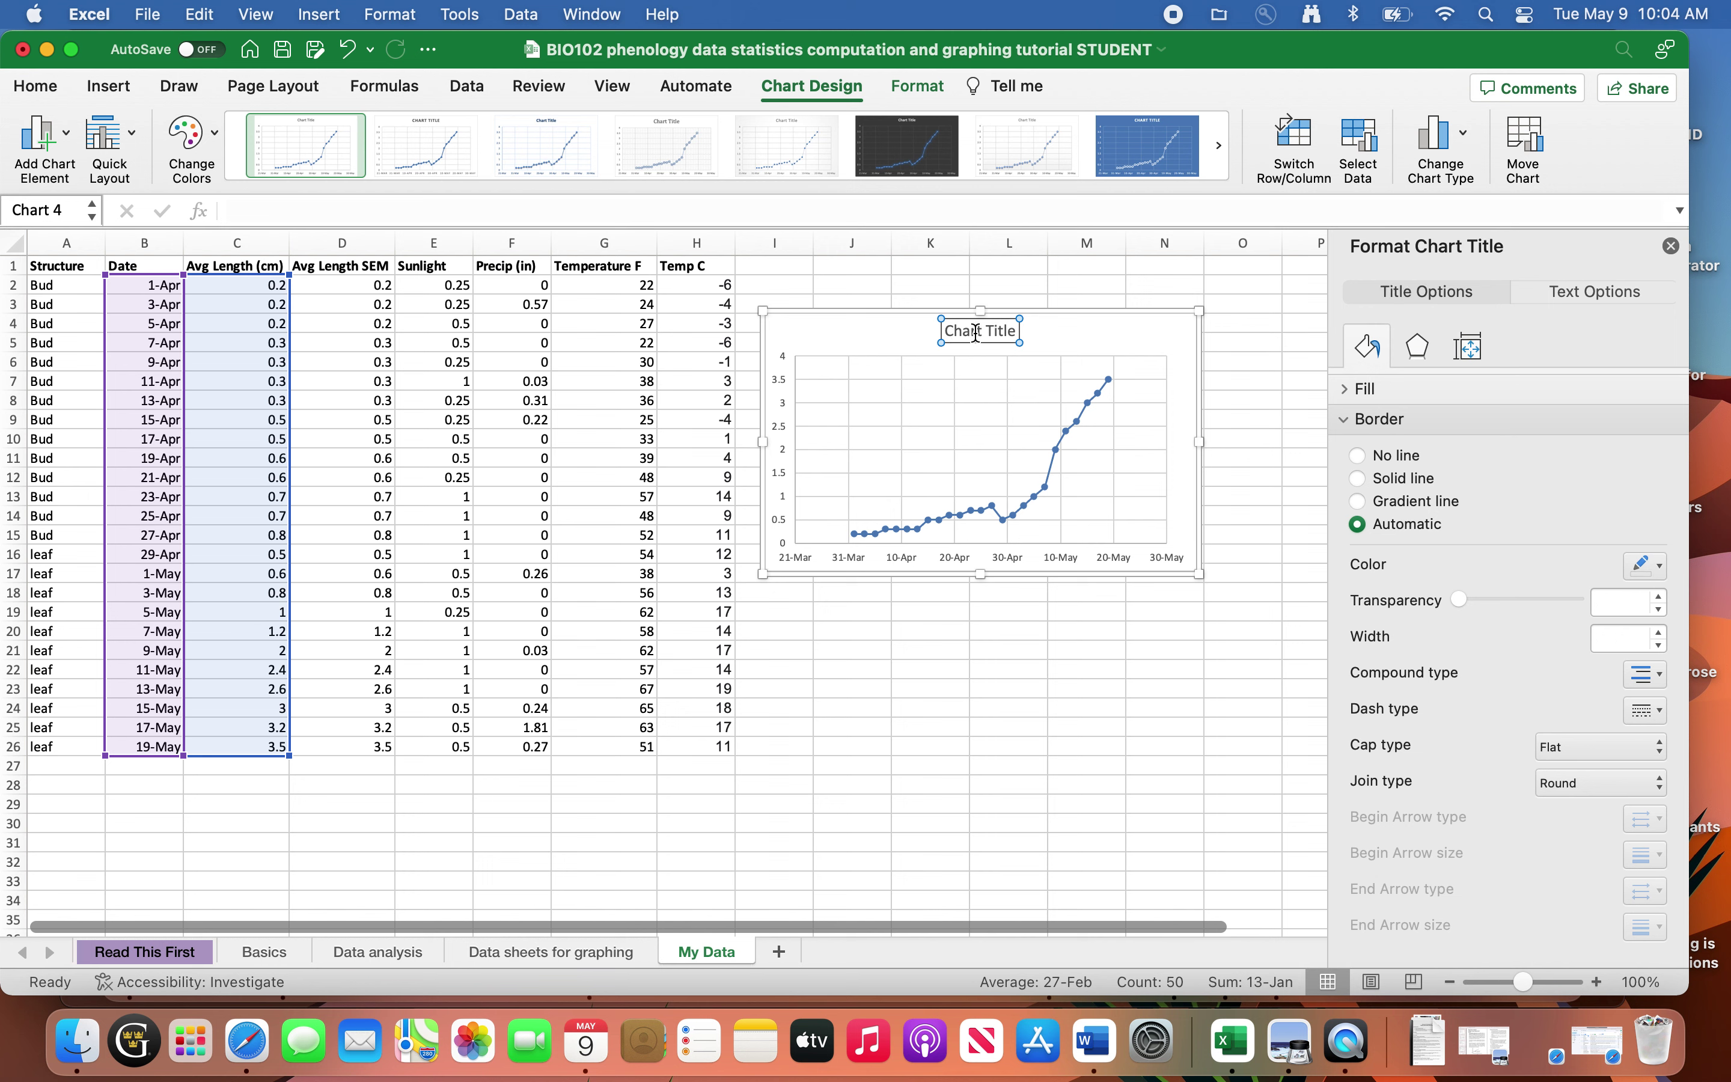
pyautogui.press('Delete')
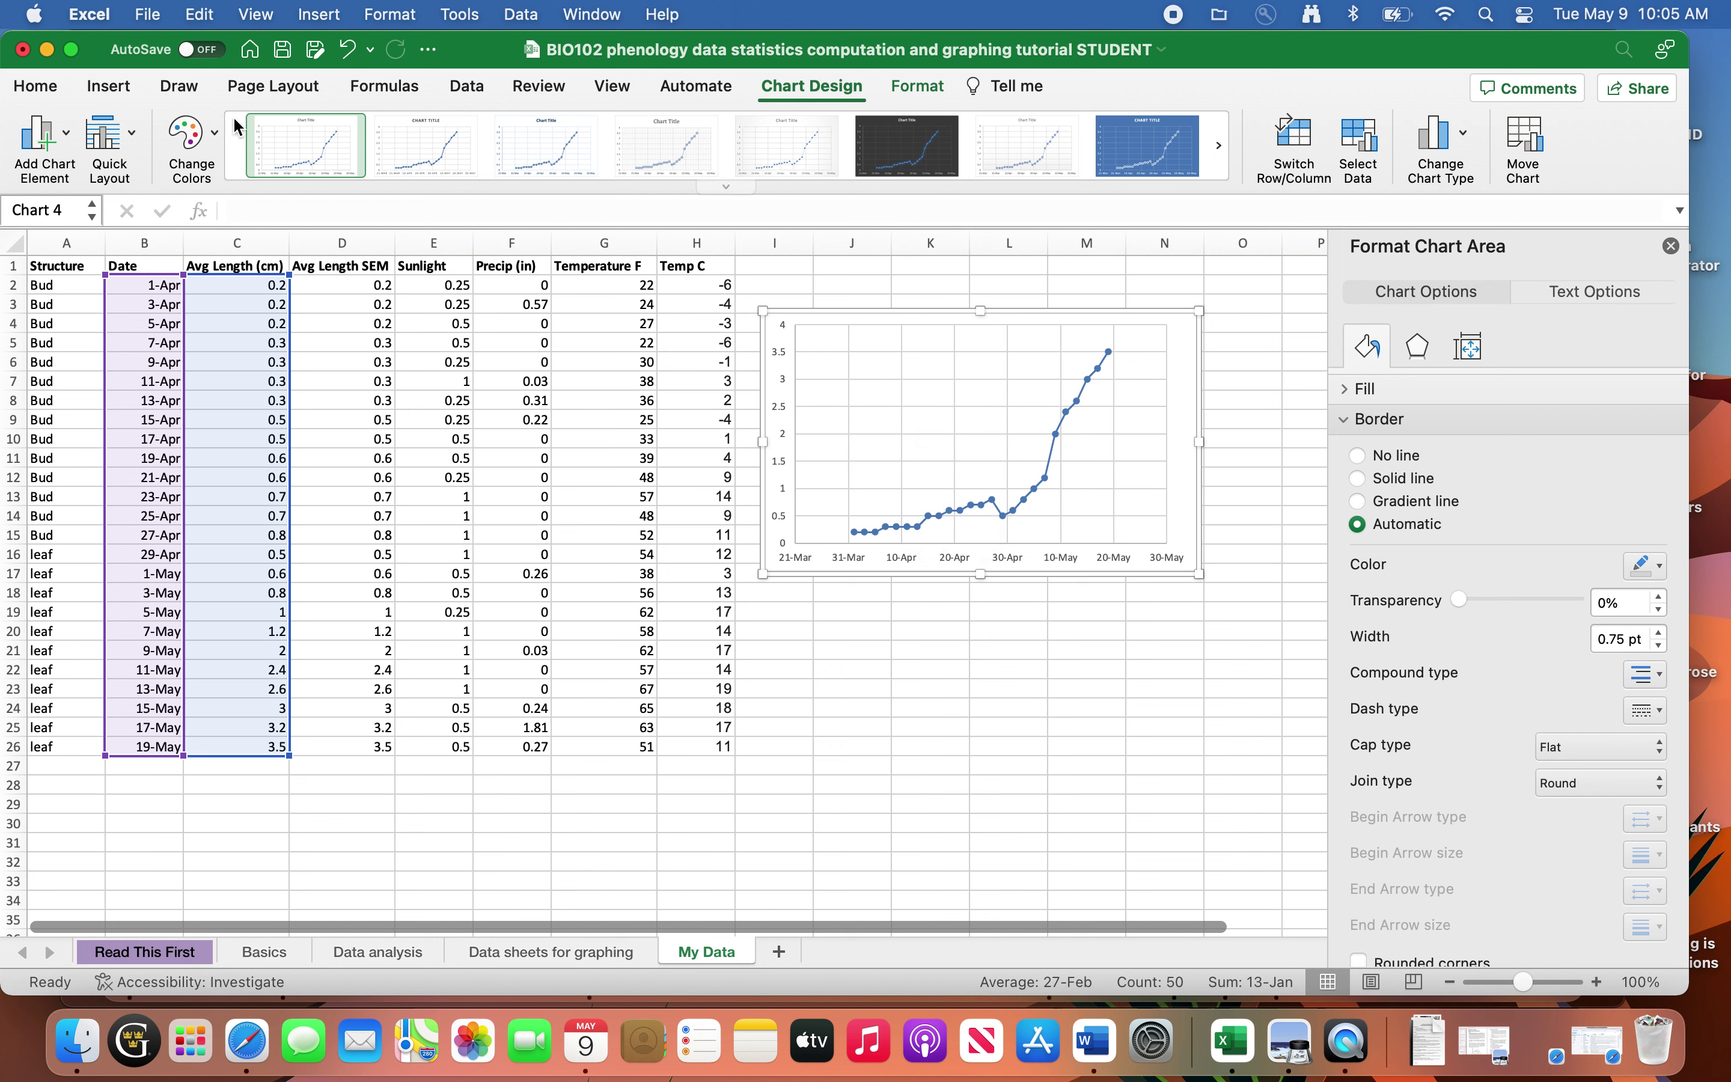
# - Add a primary vertical axis title to the chart reading "Avg Length (cm)"
pyautogui.click(71, 143)
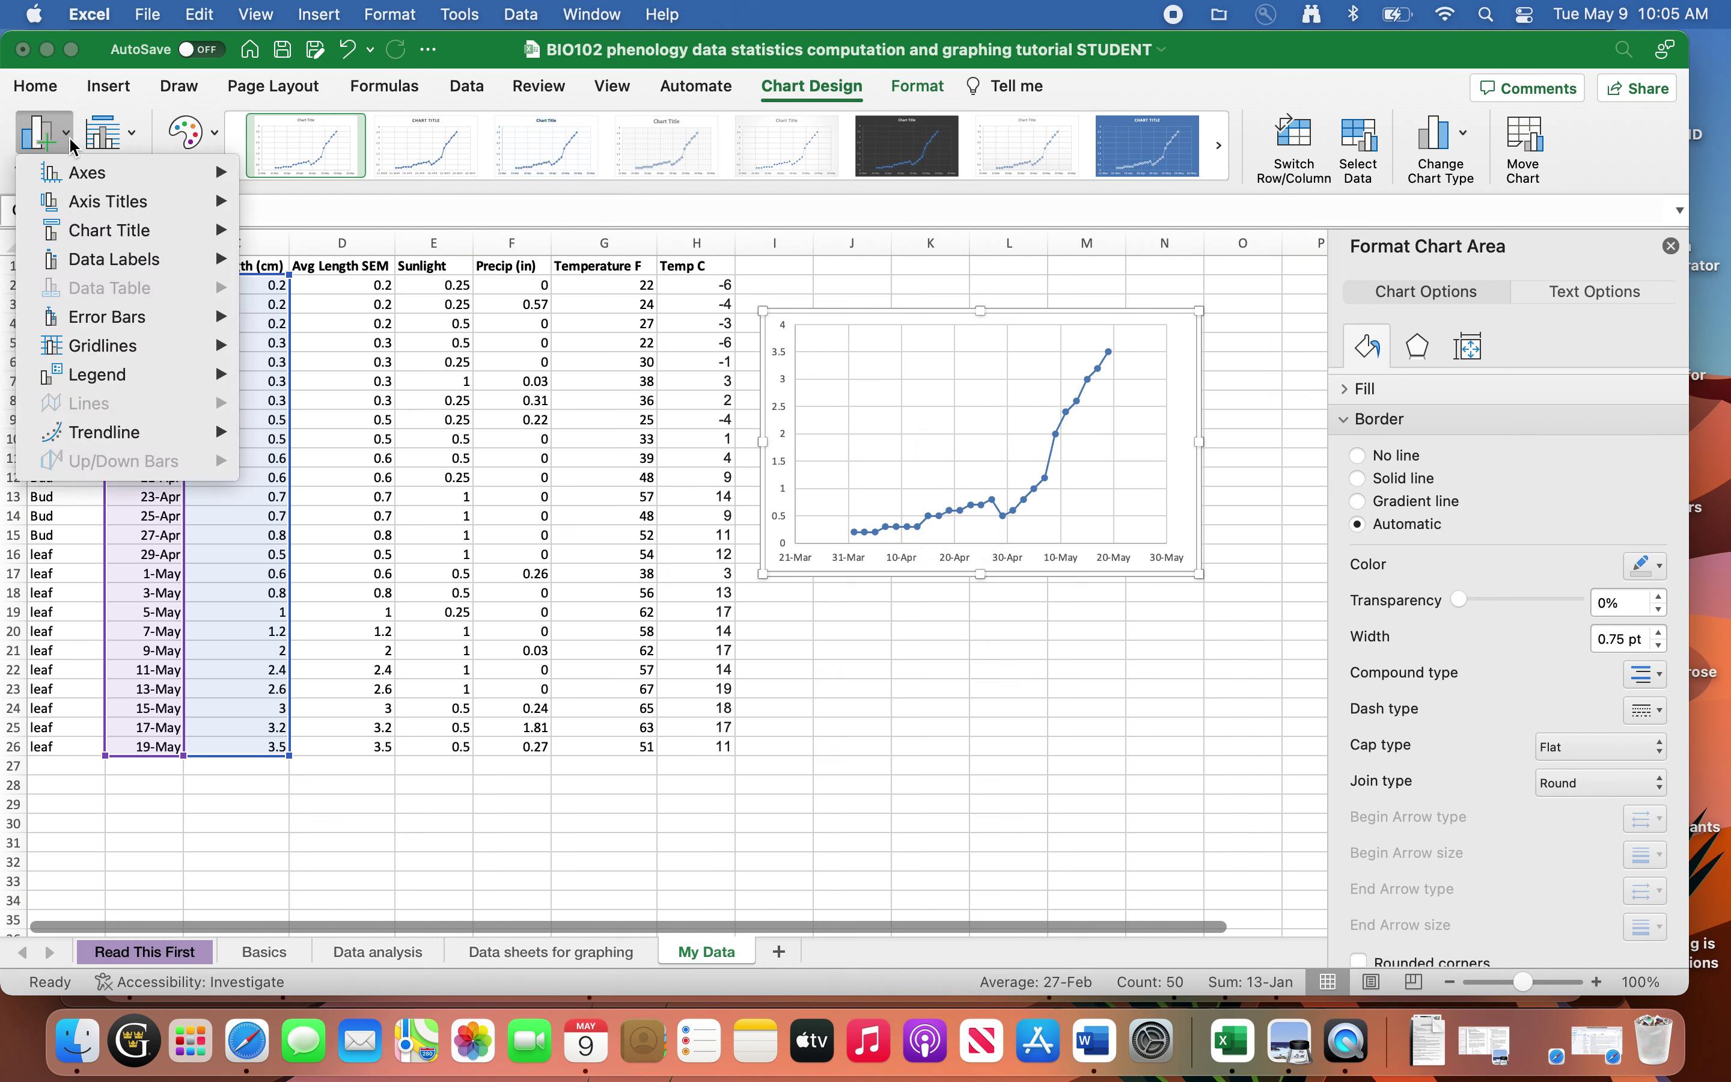
pyautogui.moveTo(123, 208)
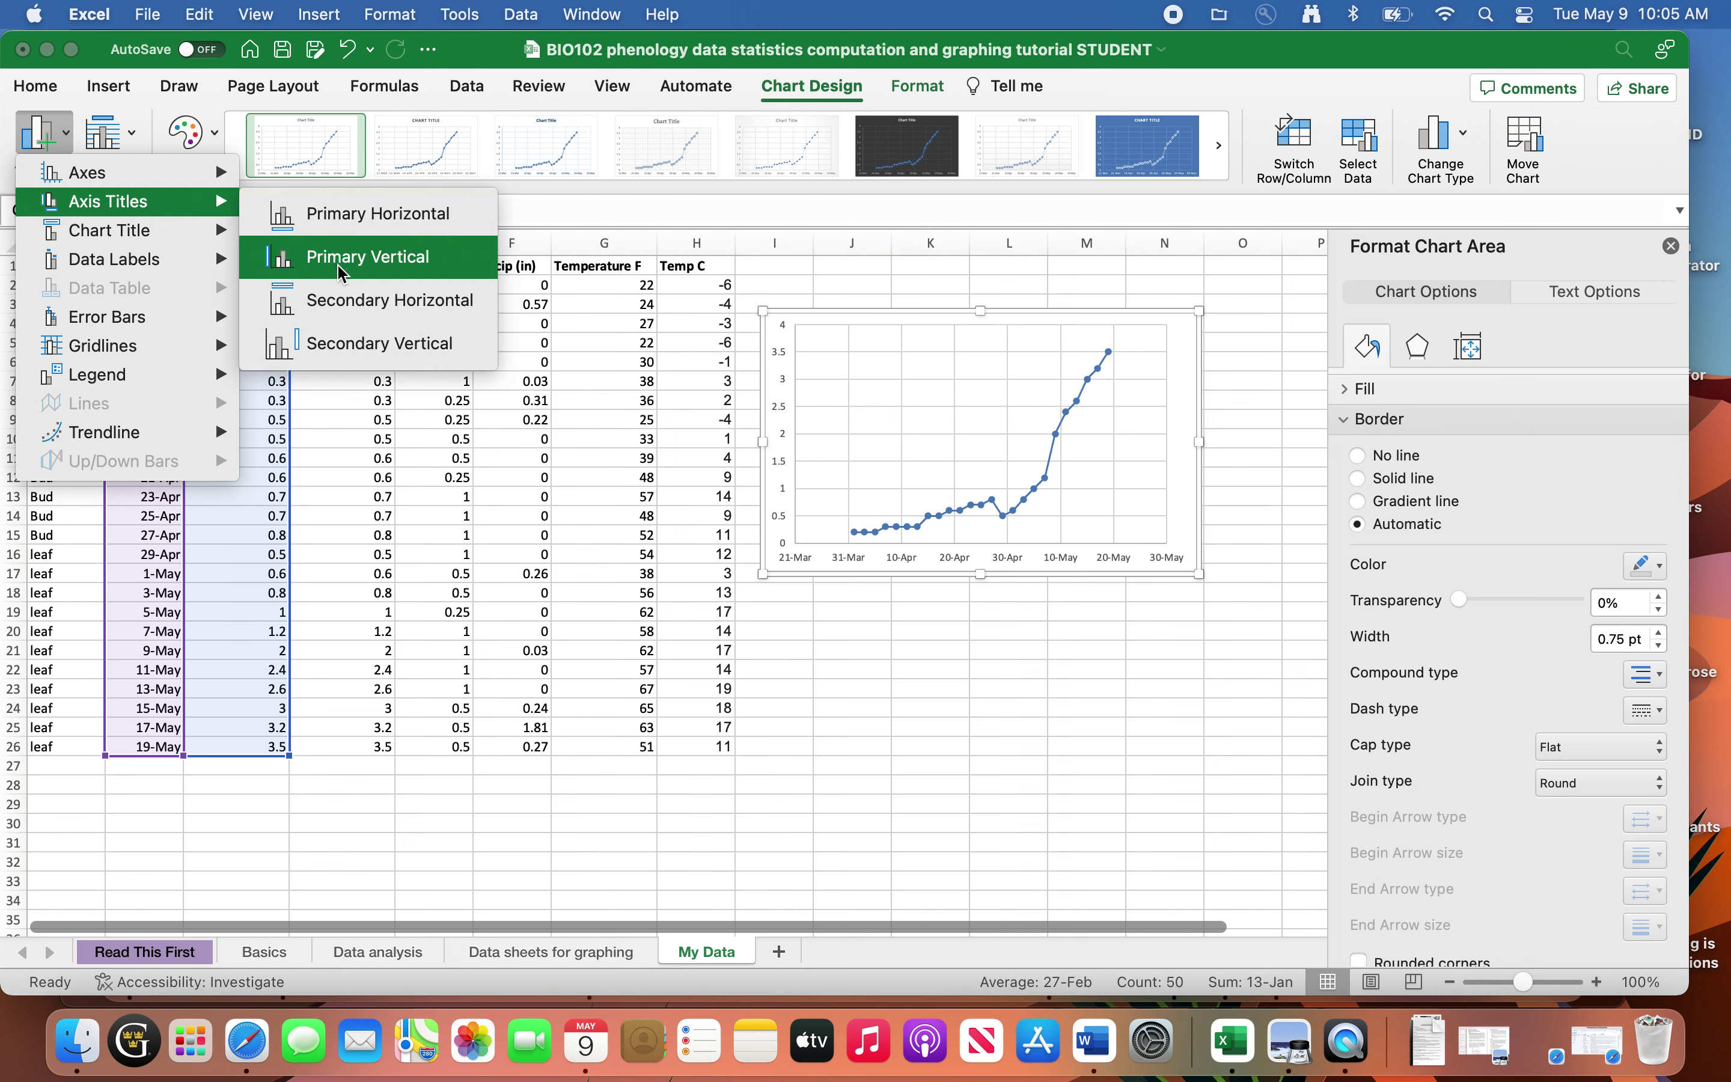
pyautogui.click(387, 259)
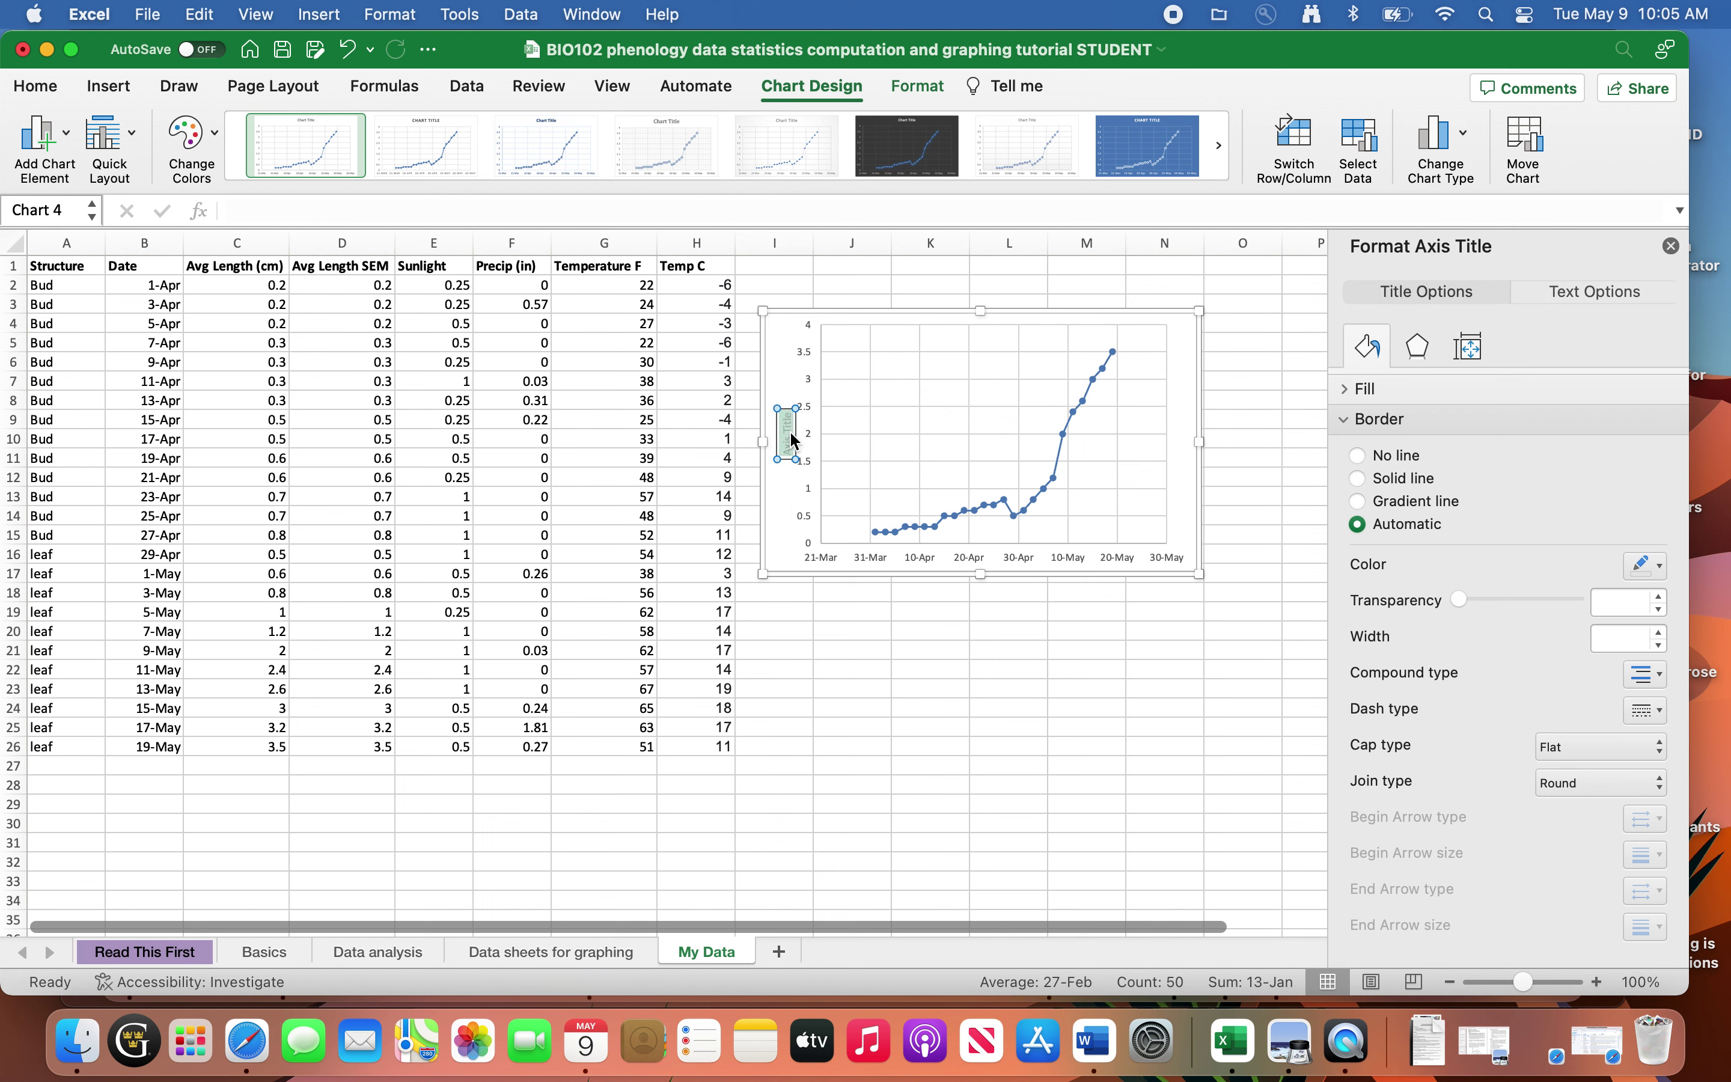
pyautogui.write('Avg Length (cm)')
pyautogui.click(885, 630)
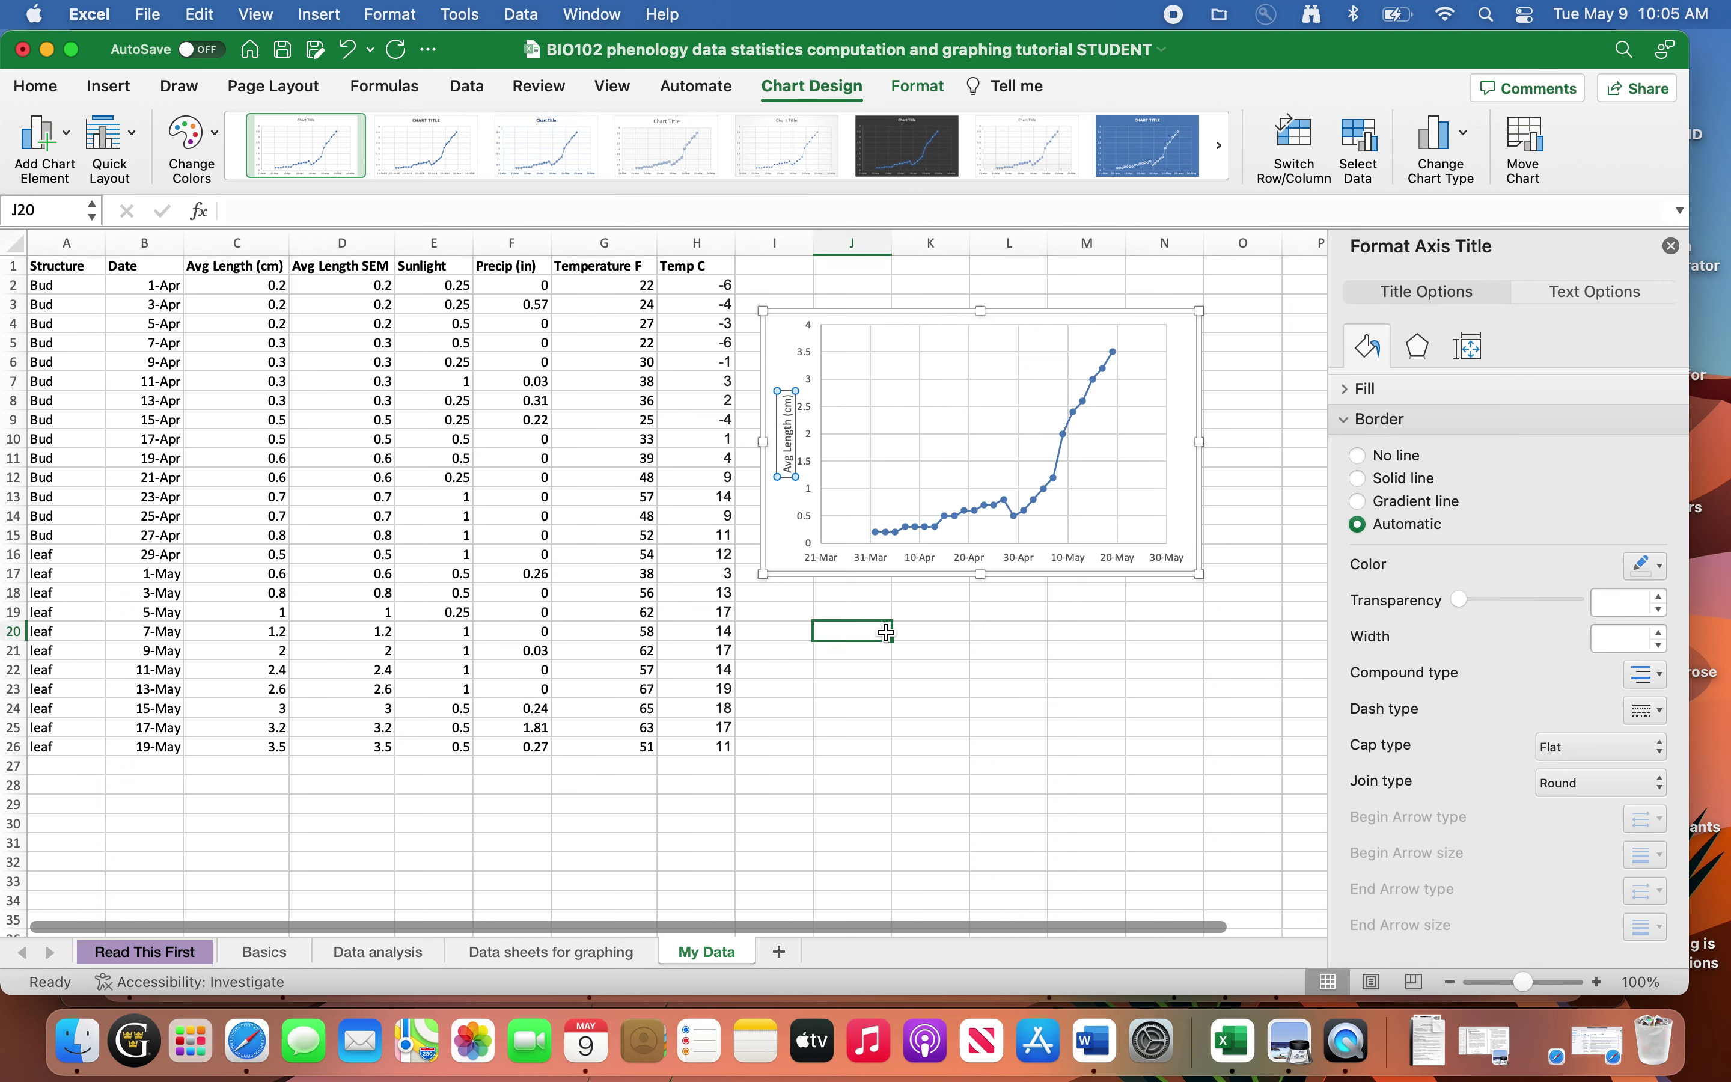
# - Add a second series to the chart's data source, using the dates in B2:B26 as its X values
pyautogui.click(994, 429)
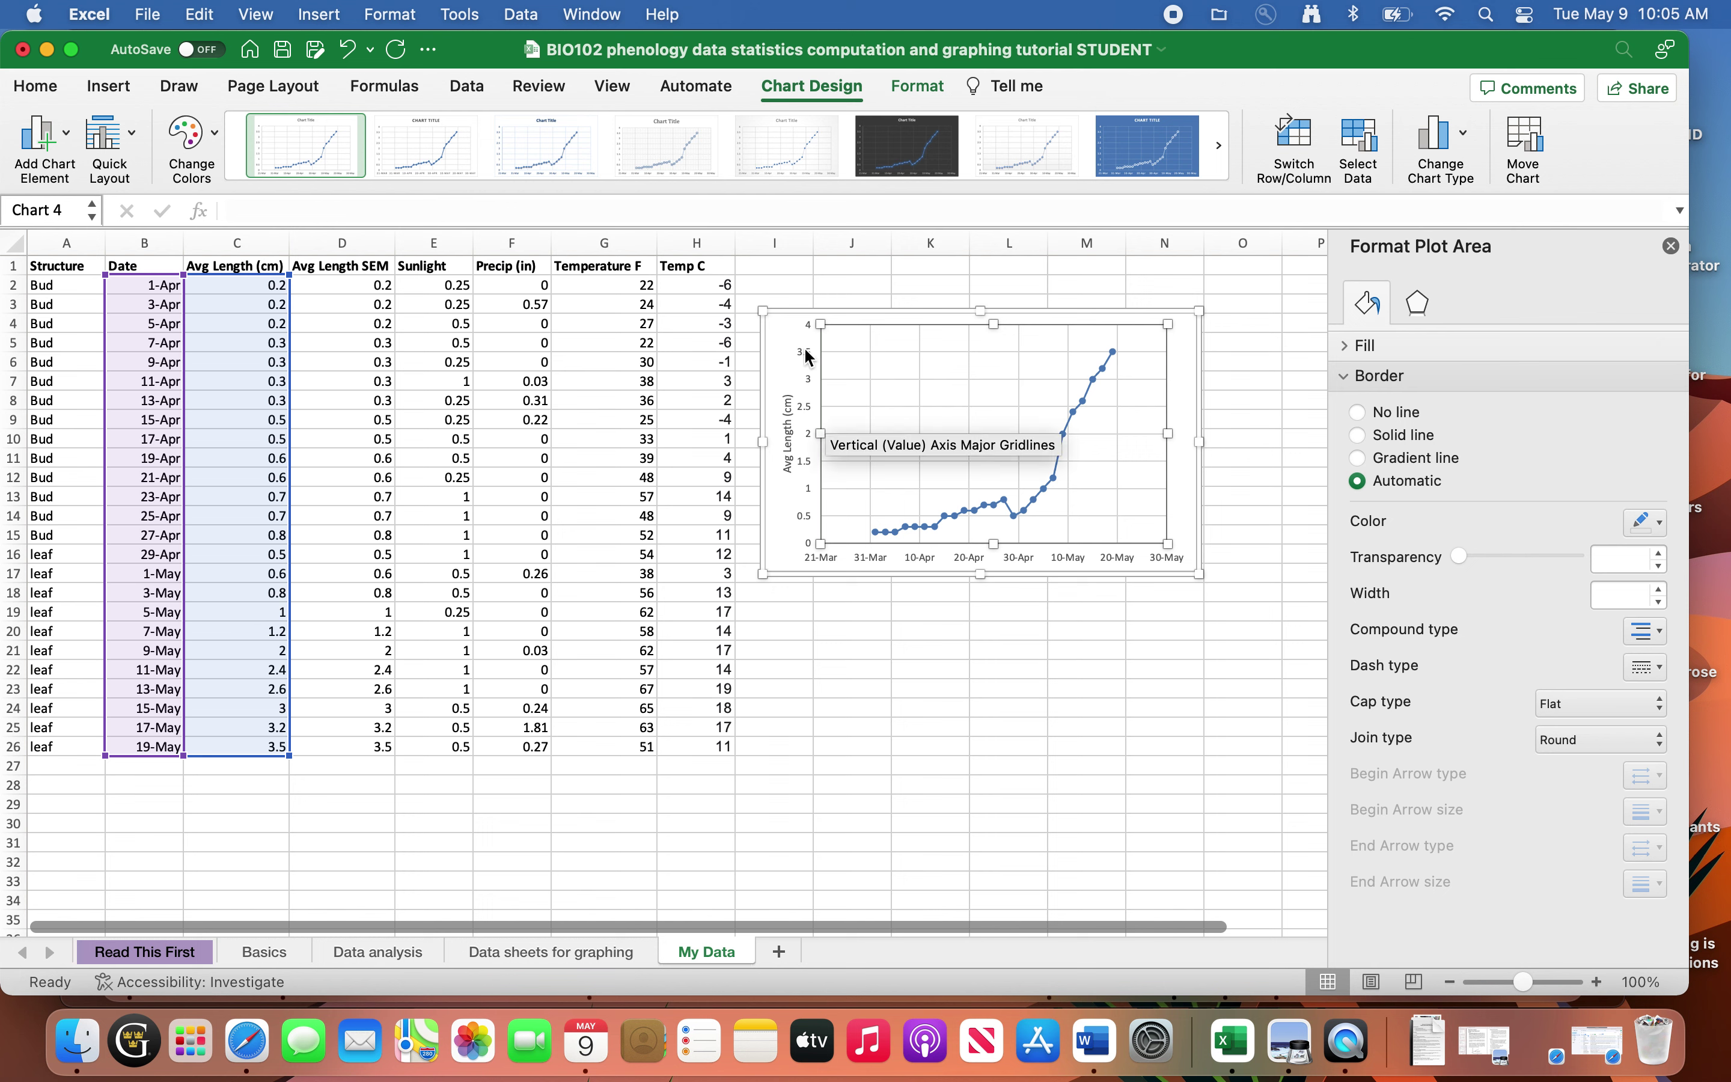
pyautogui.click(778, 337)
pyautogui.rightClick(928, 413)
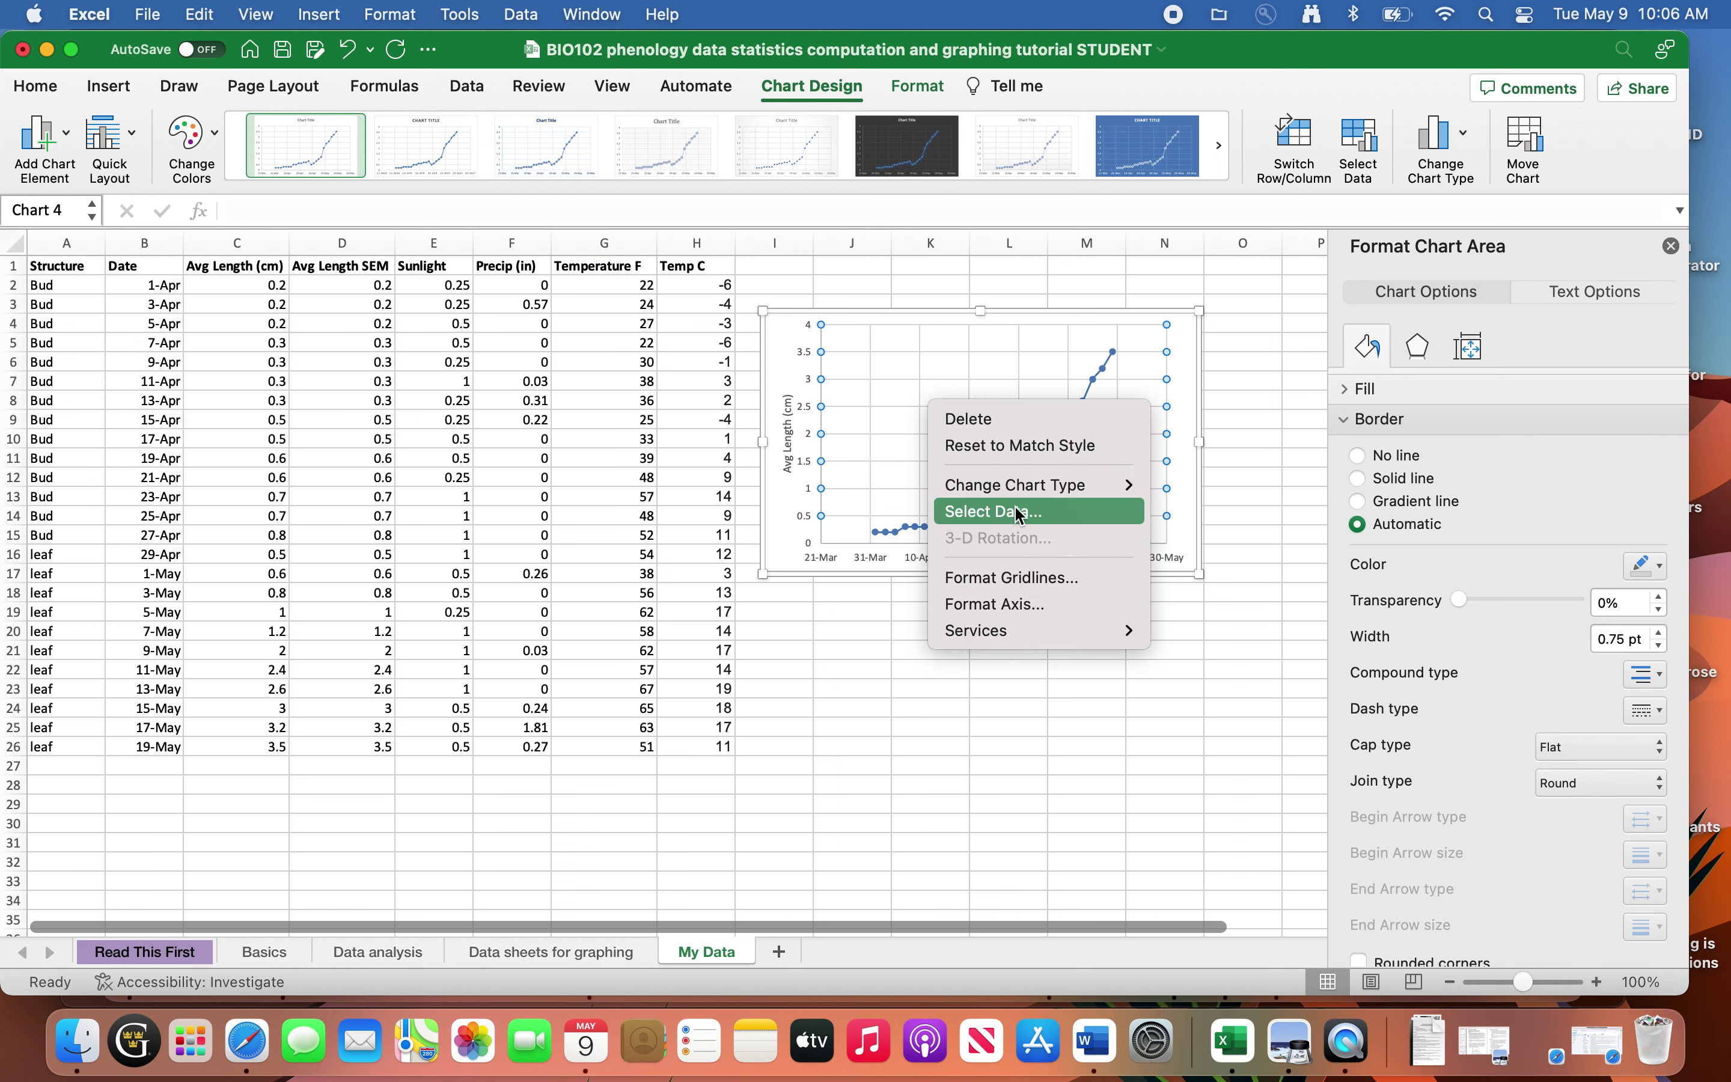
pyautogui.click(1075, 520)
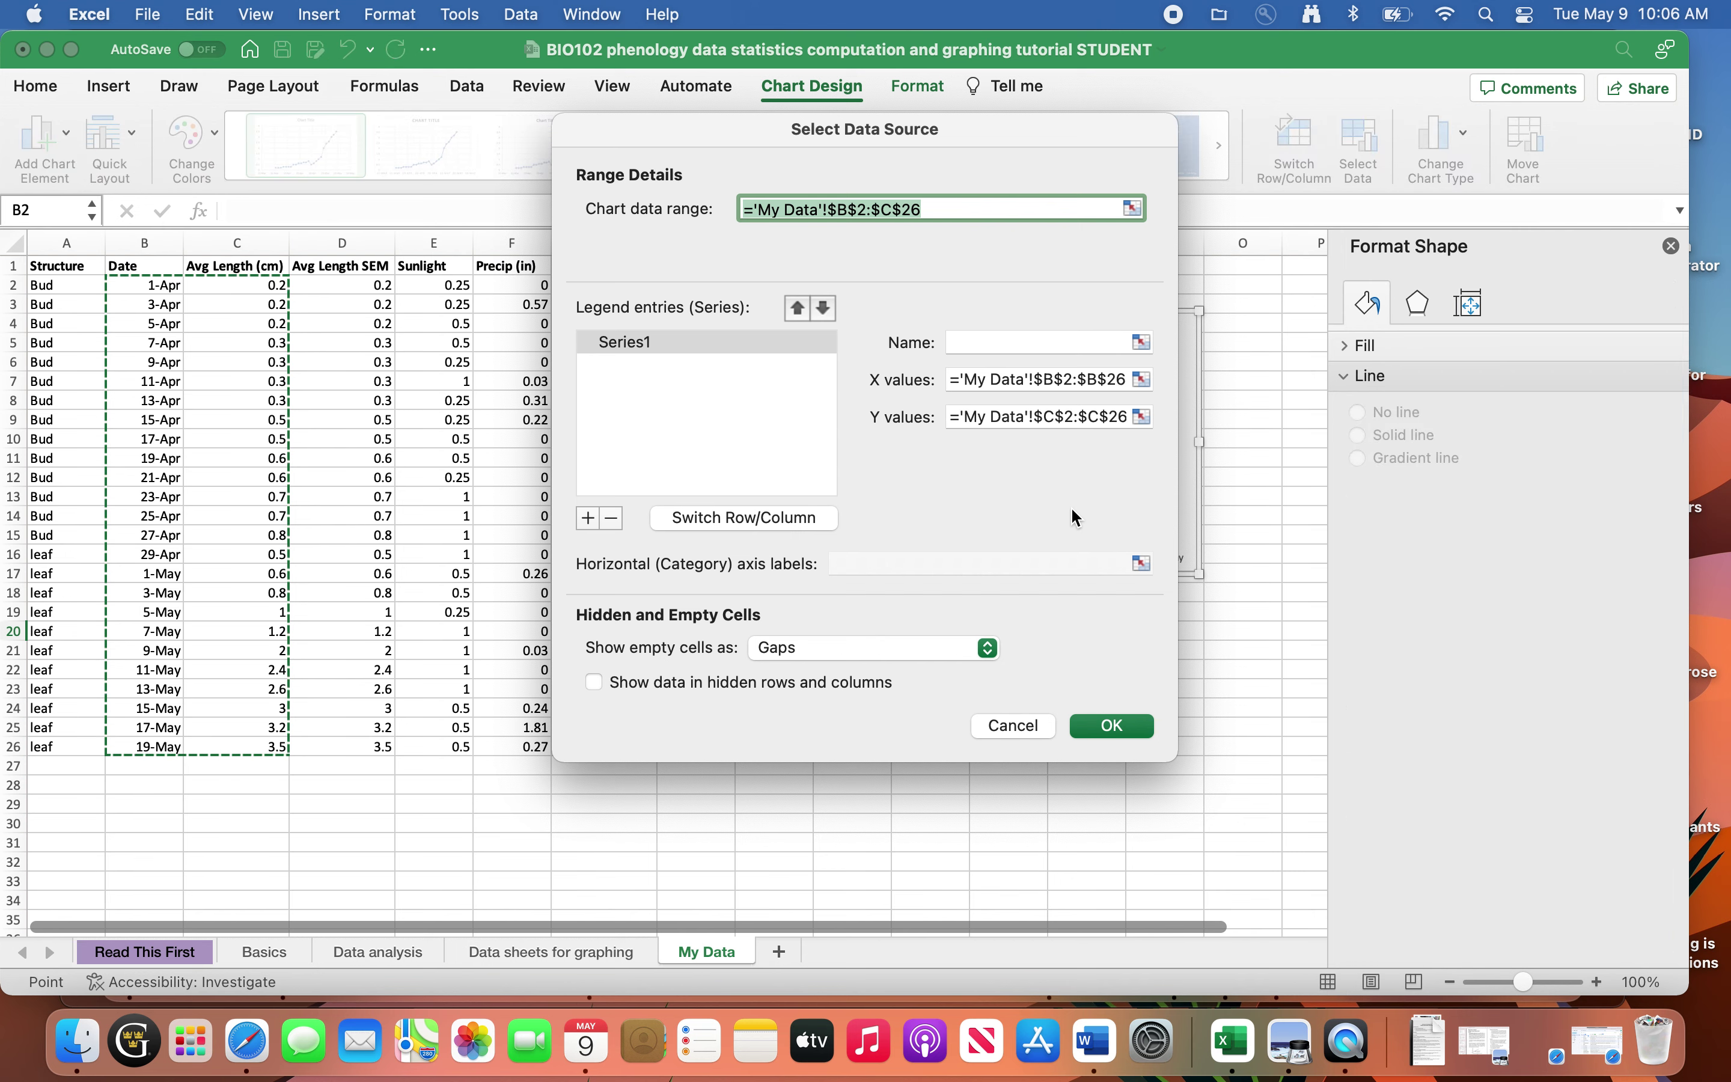
pyautogui.moveTo(1017, 128); pyautogui.dragTo(1295, 192)
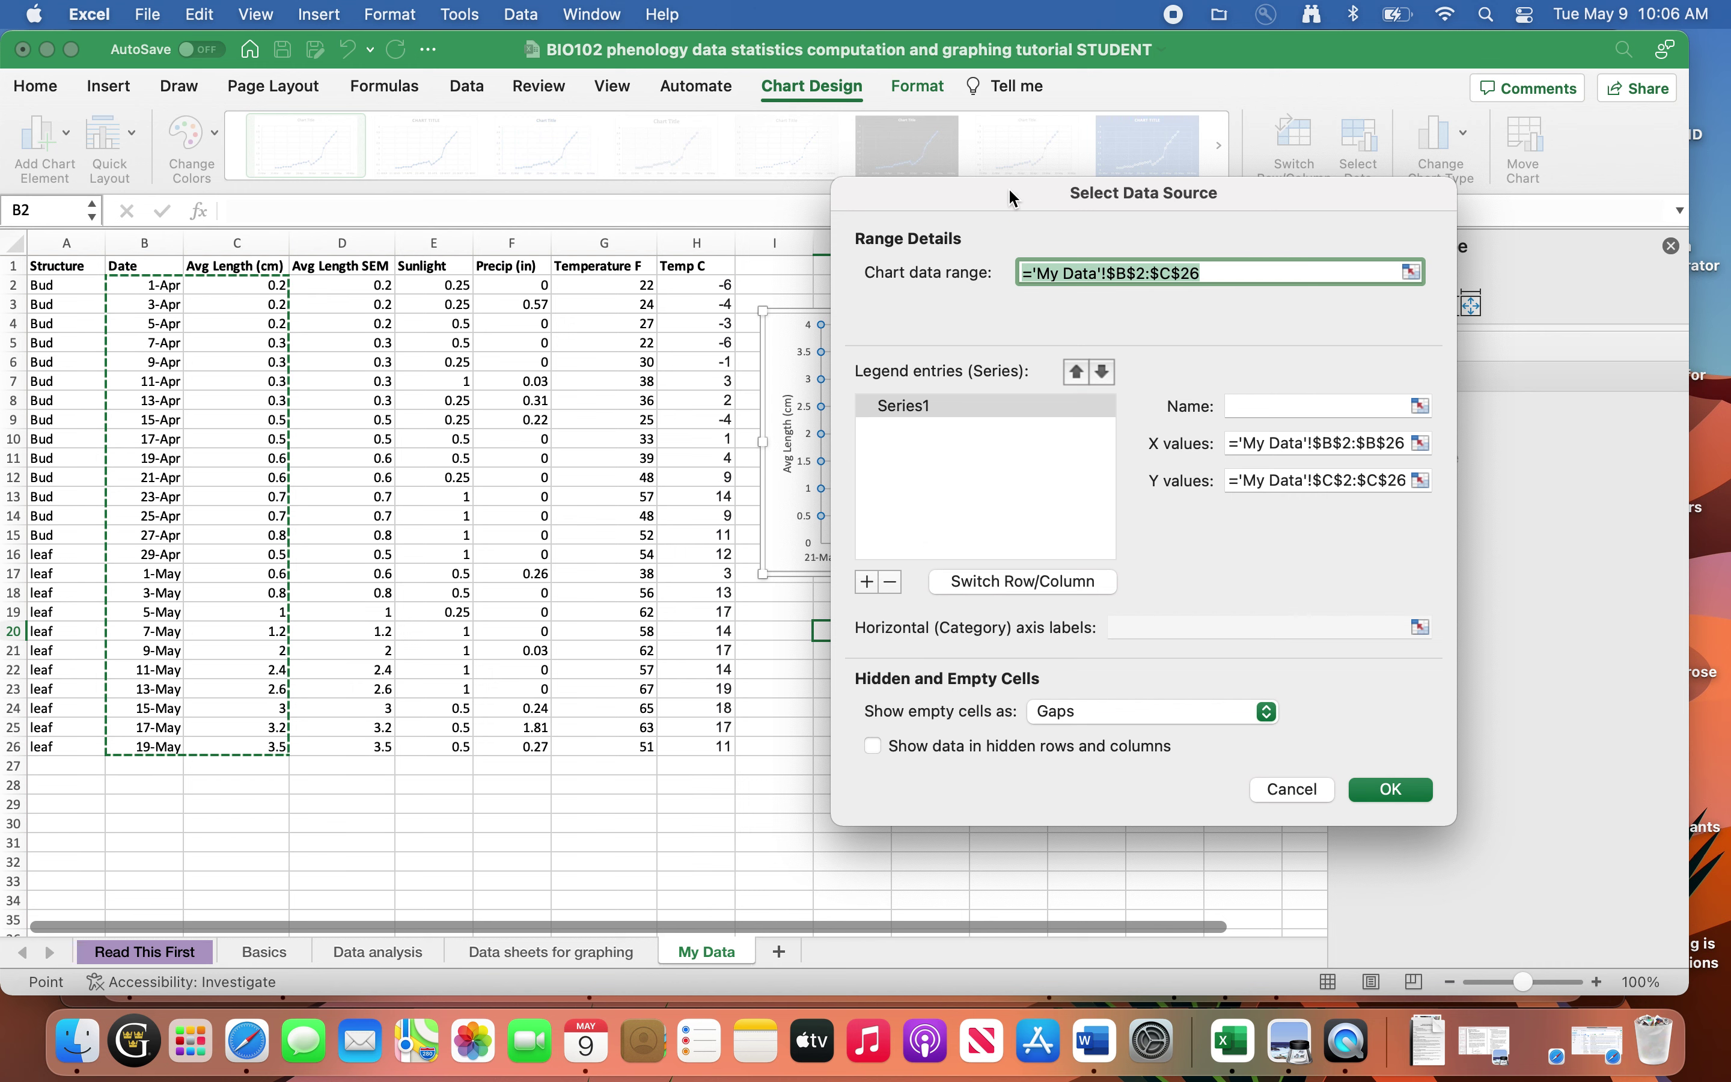
pyautogui.moveTo(1010, 191); pyautogui.dragTo(1300, 163)
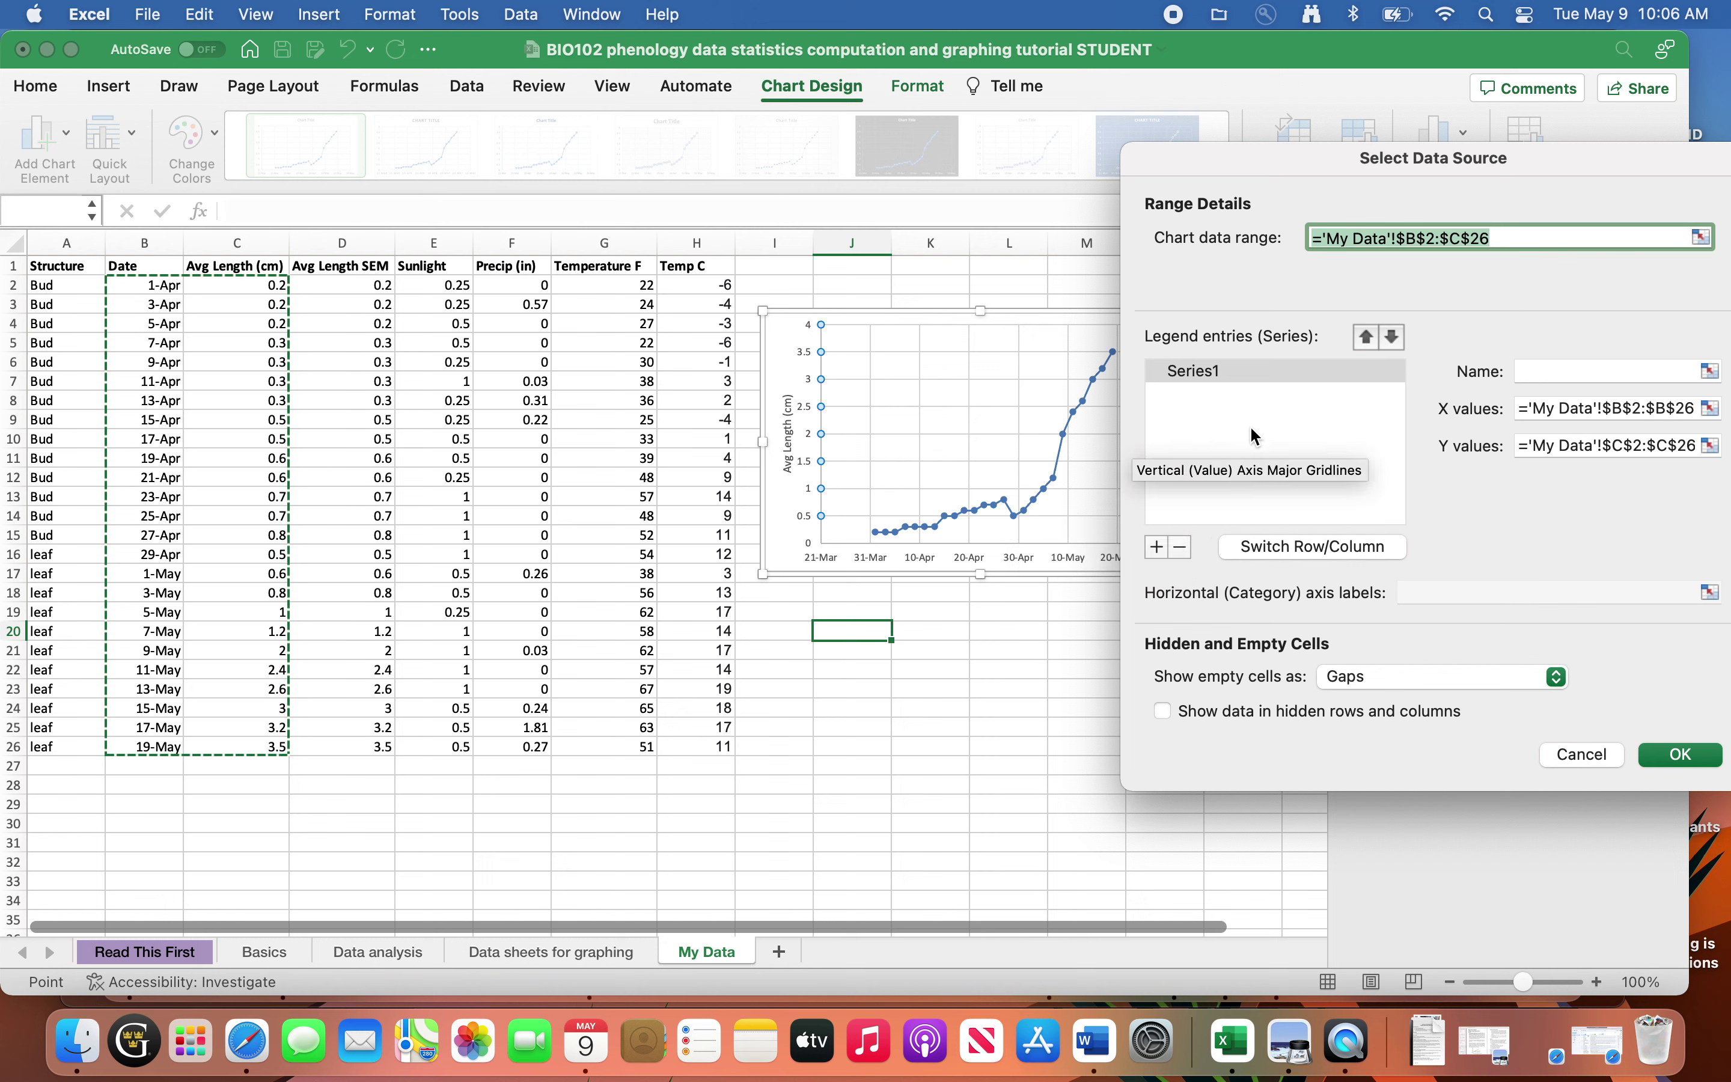
pyautogui.click(1155, 546)
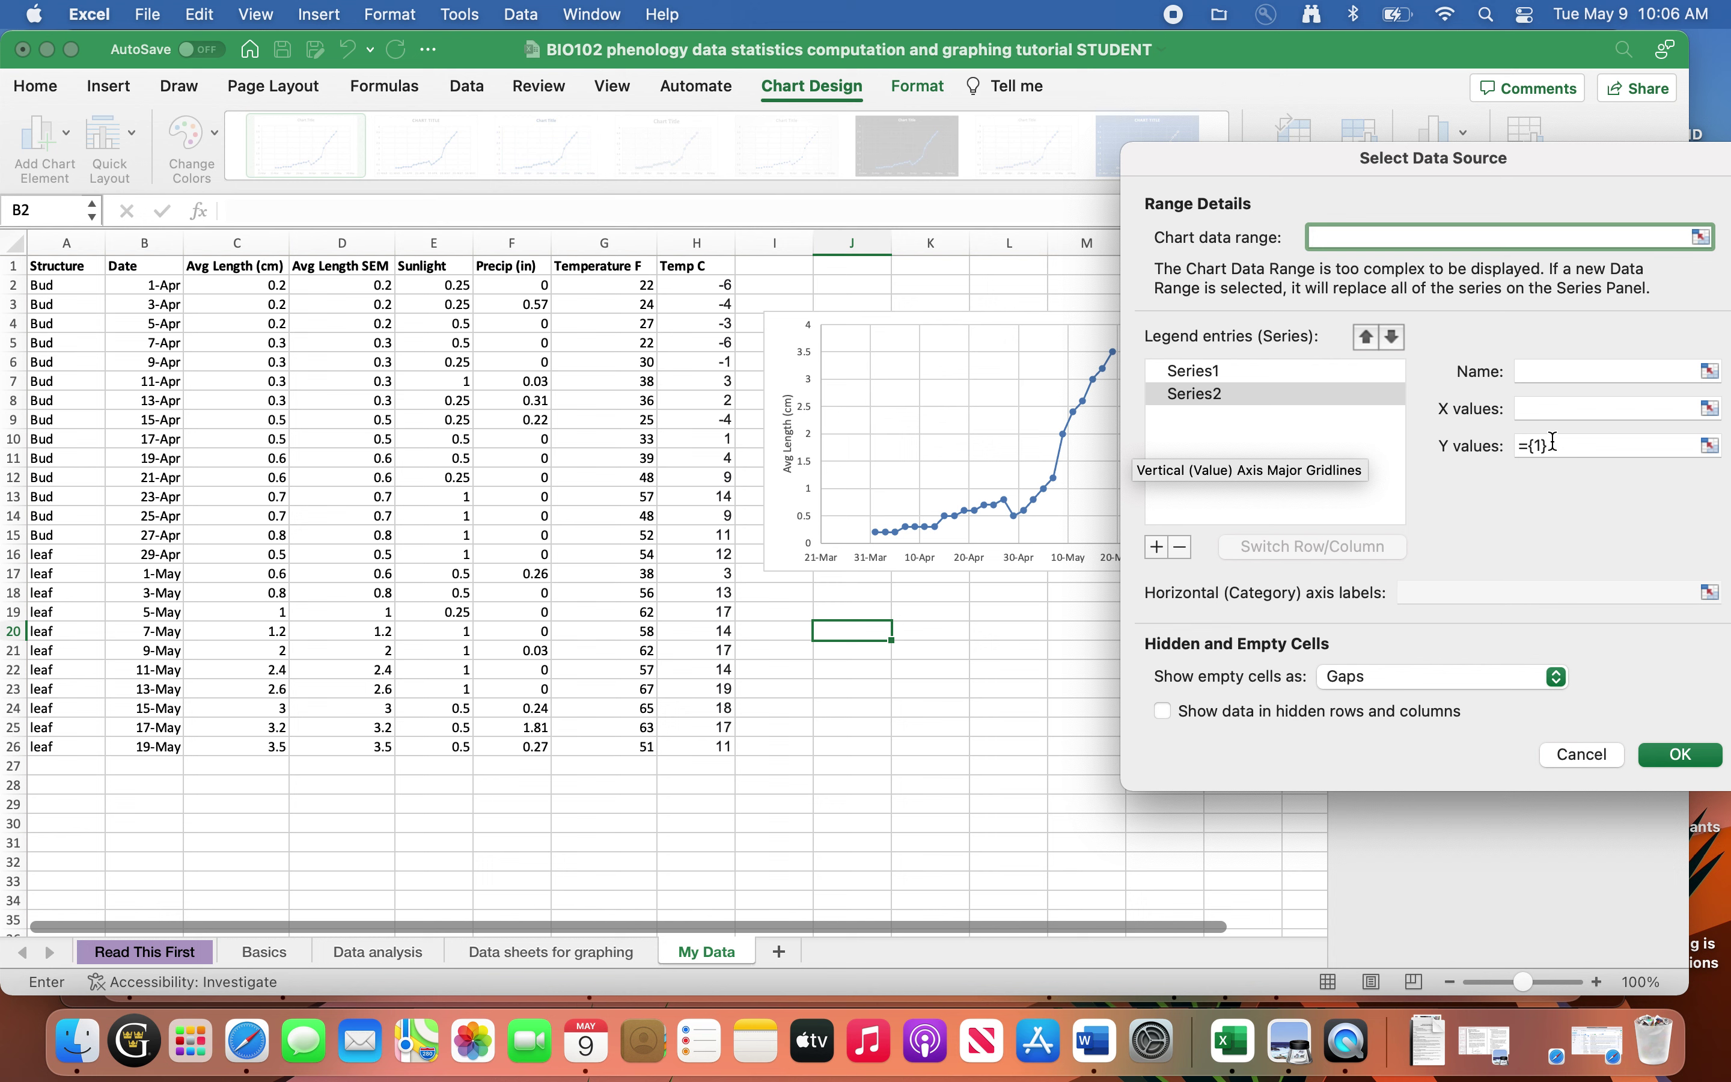
pyautogui.click(1535, 409)
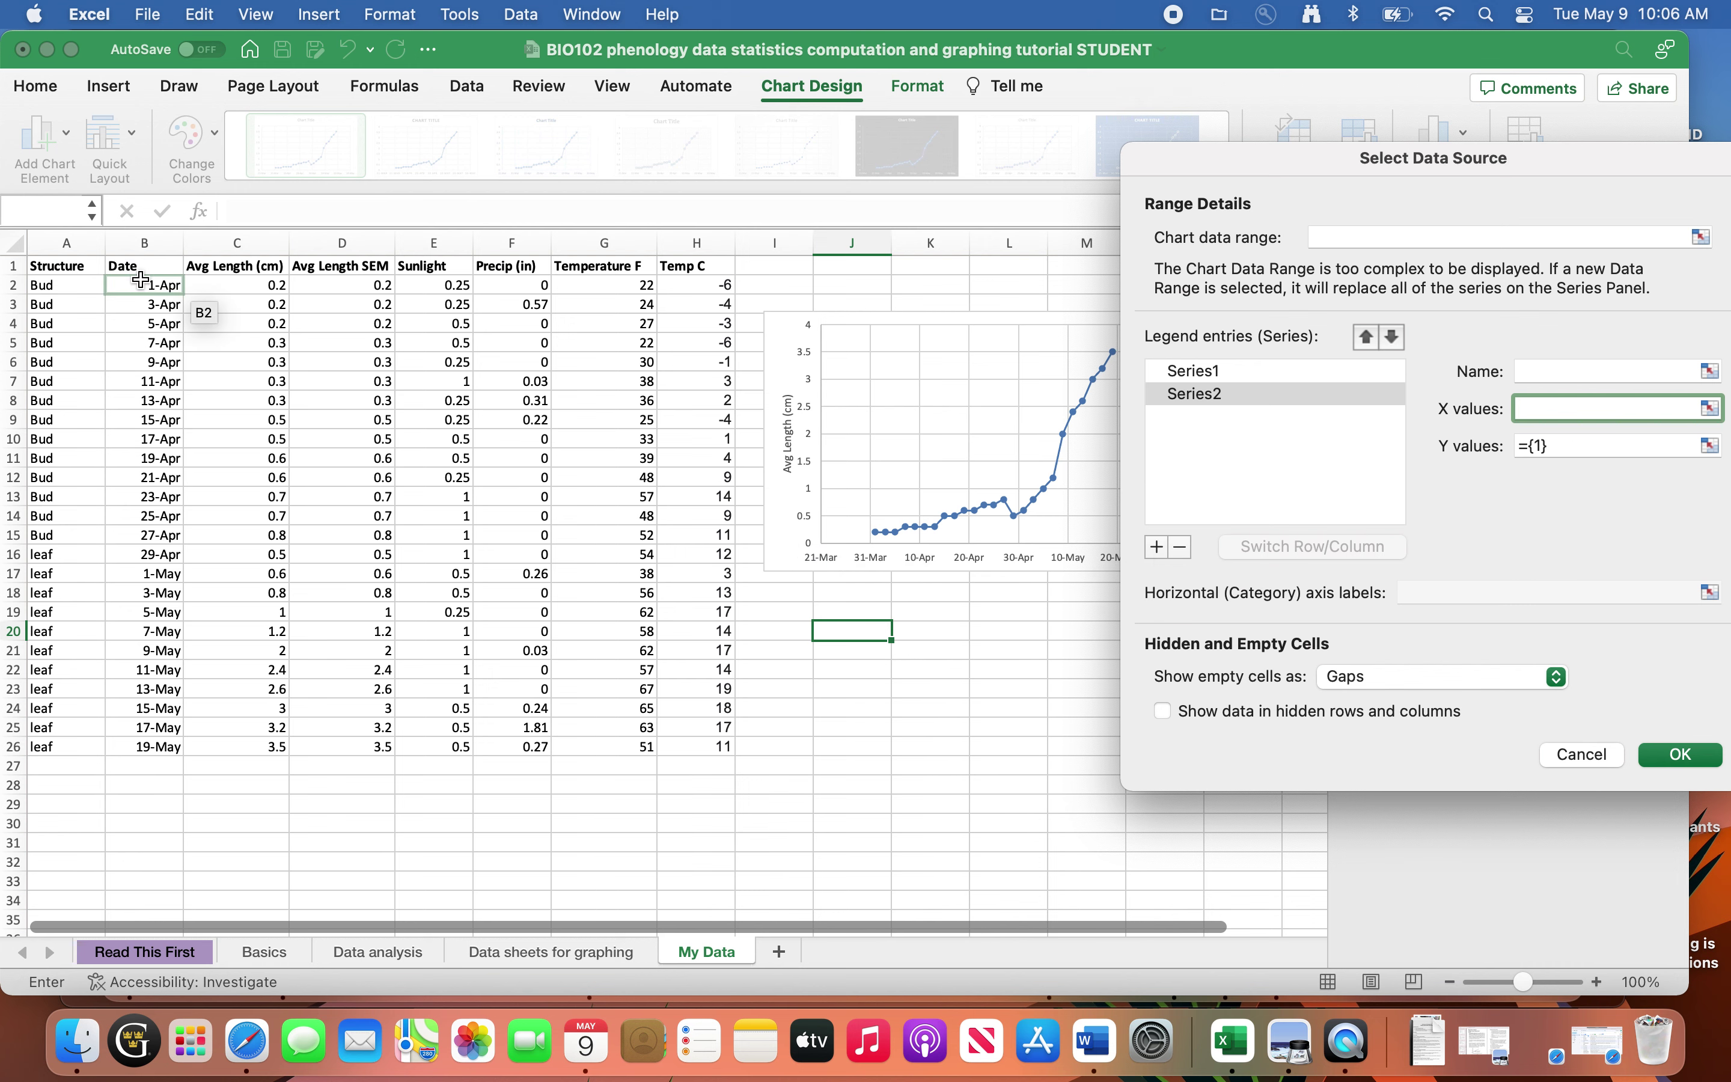
pyautogui.moveTo(141, 279); pyautogui.dragTo(147, 748)
# - Set the second series' Y values to the Temp C data in H2:H26 and apply the data source changes
pyautogui.click(1603, 445)
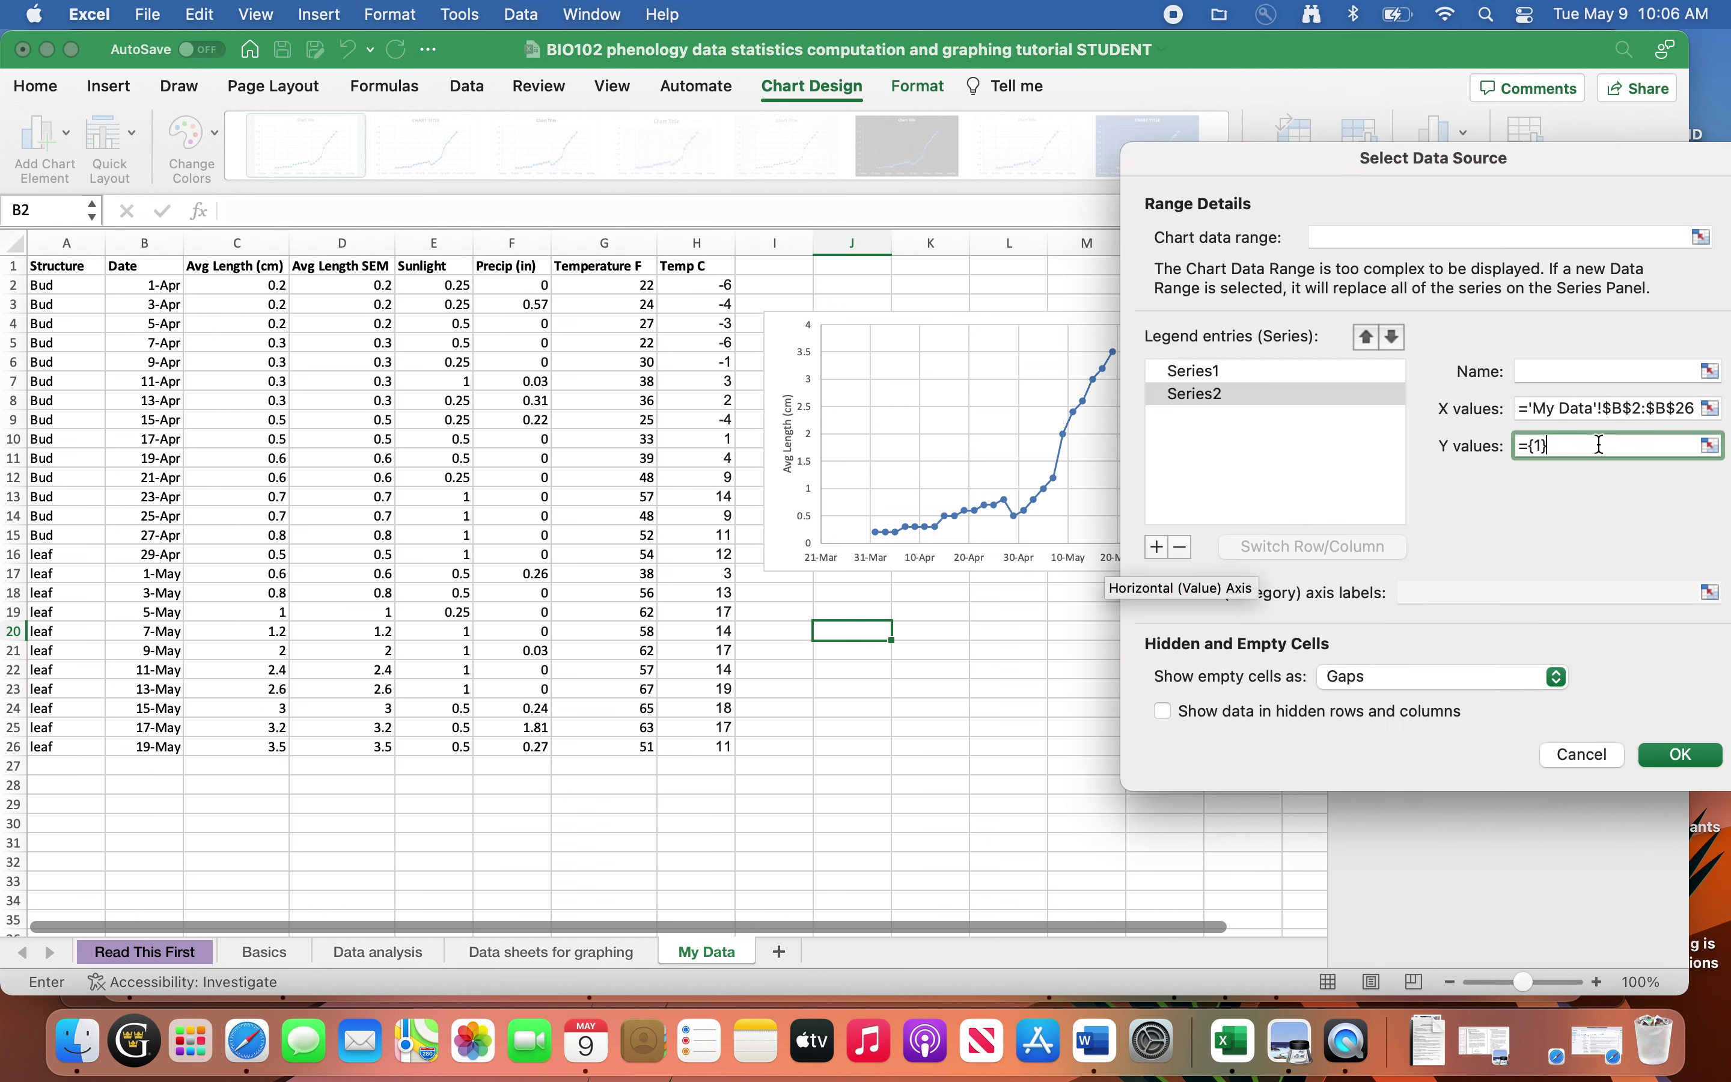
pyautogui.press('BackSpace')
pyautogui.press('BackSpace')
pyautogui.press('BackSpace')
pyautogui.press('BackSpace')
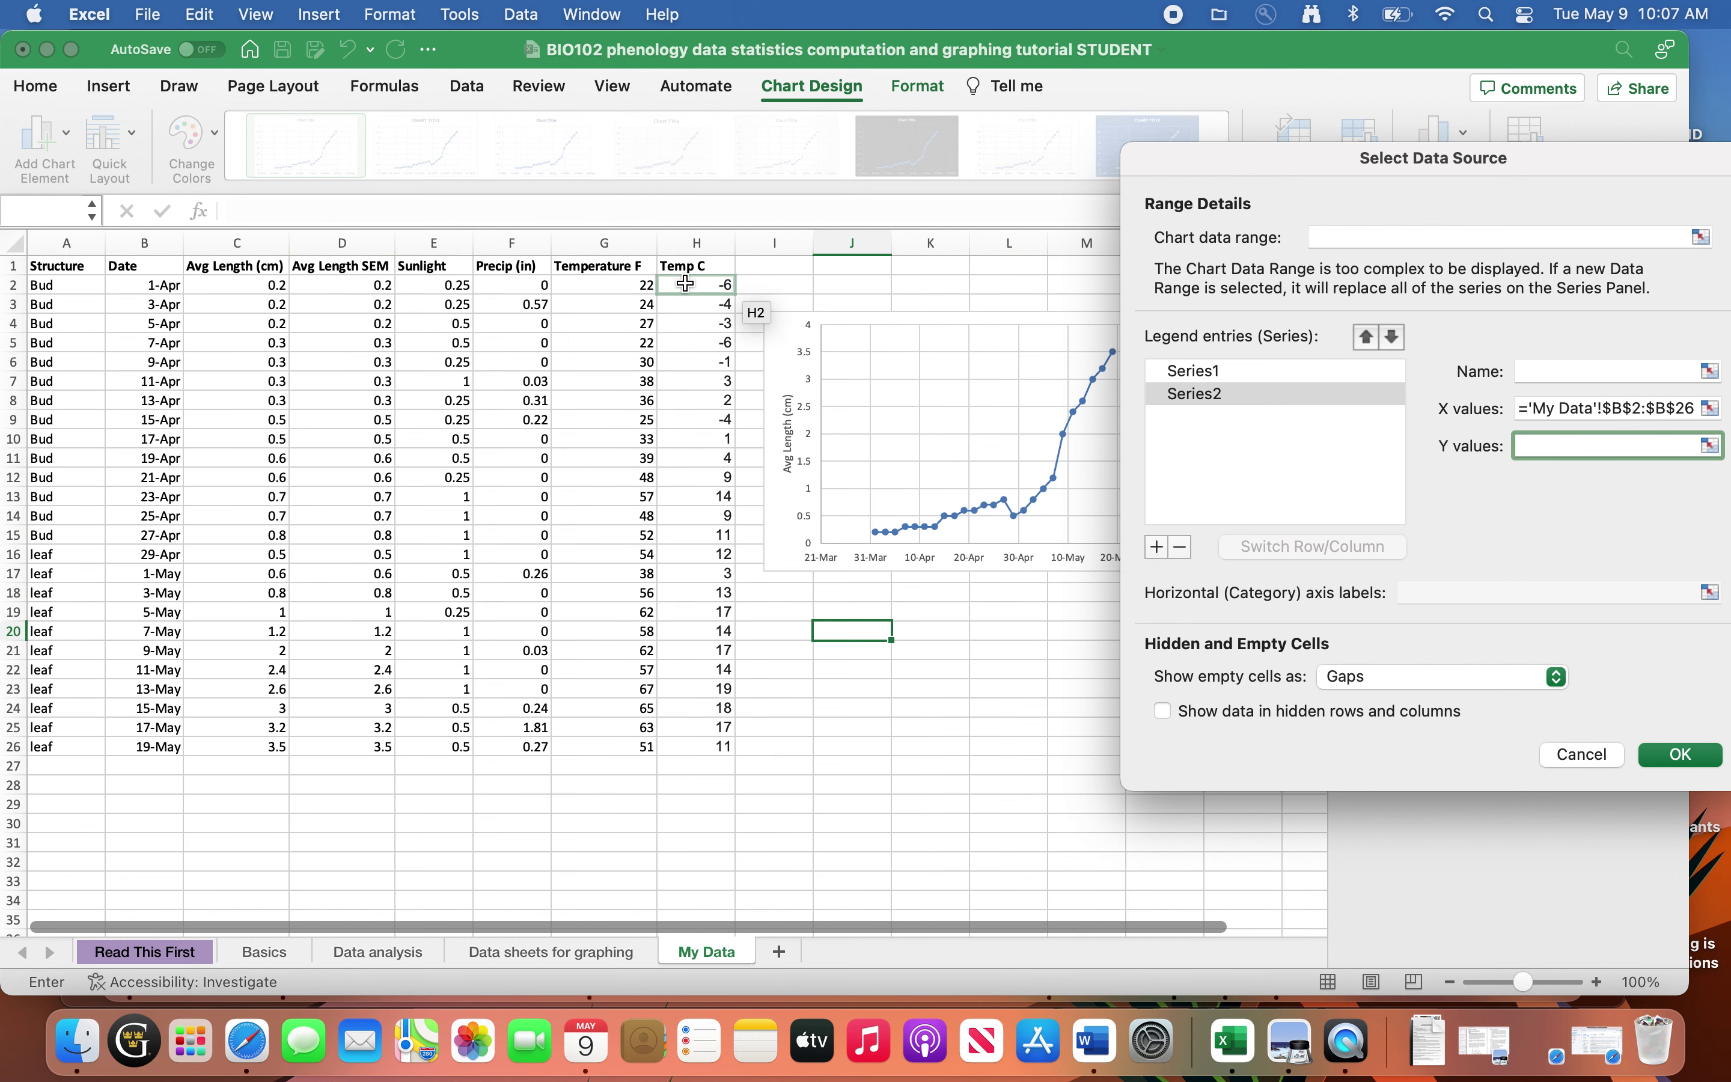
pyautogui.moveTo(681, 284); pyautogui.dragTo(706, 744)
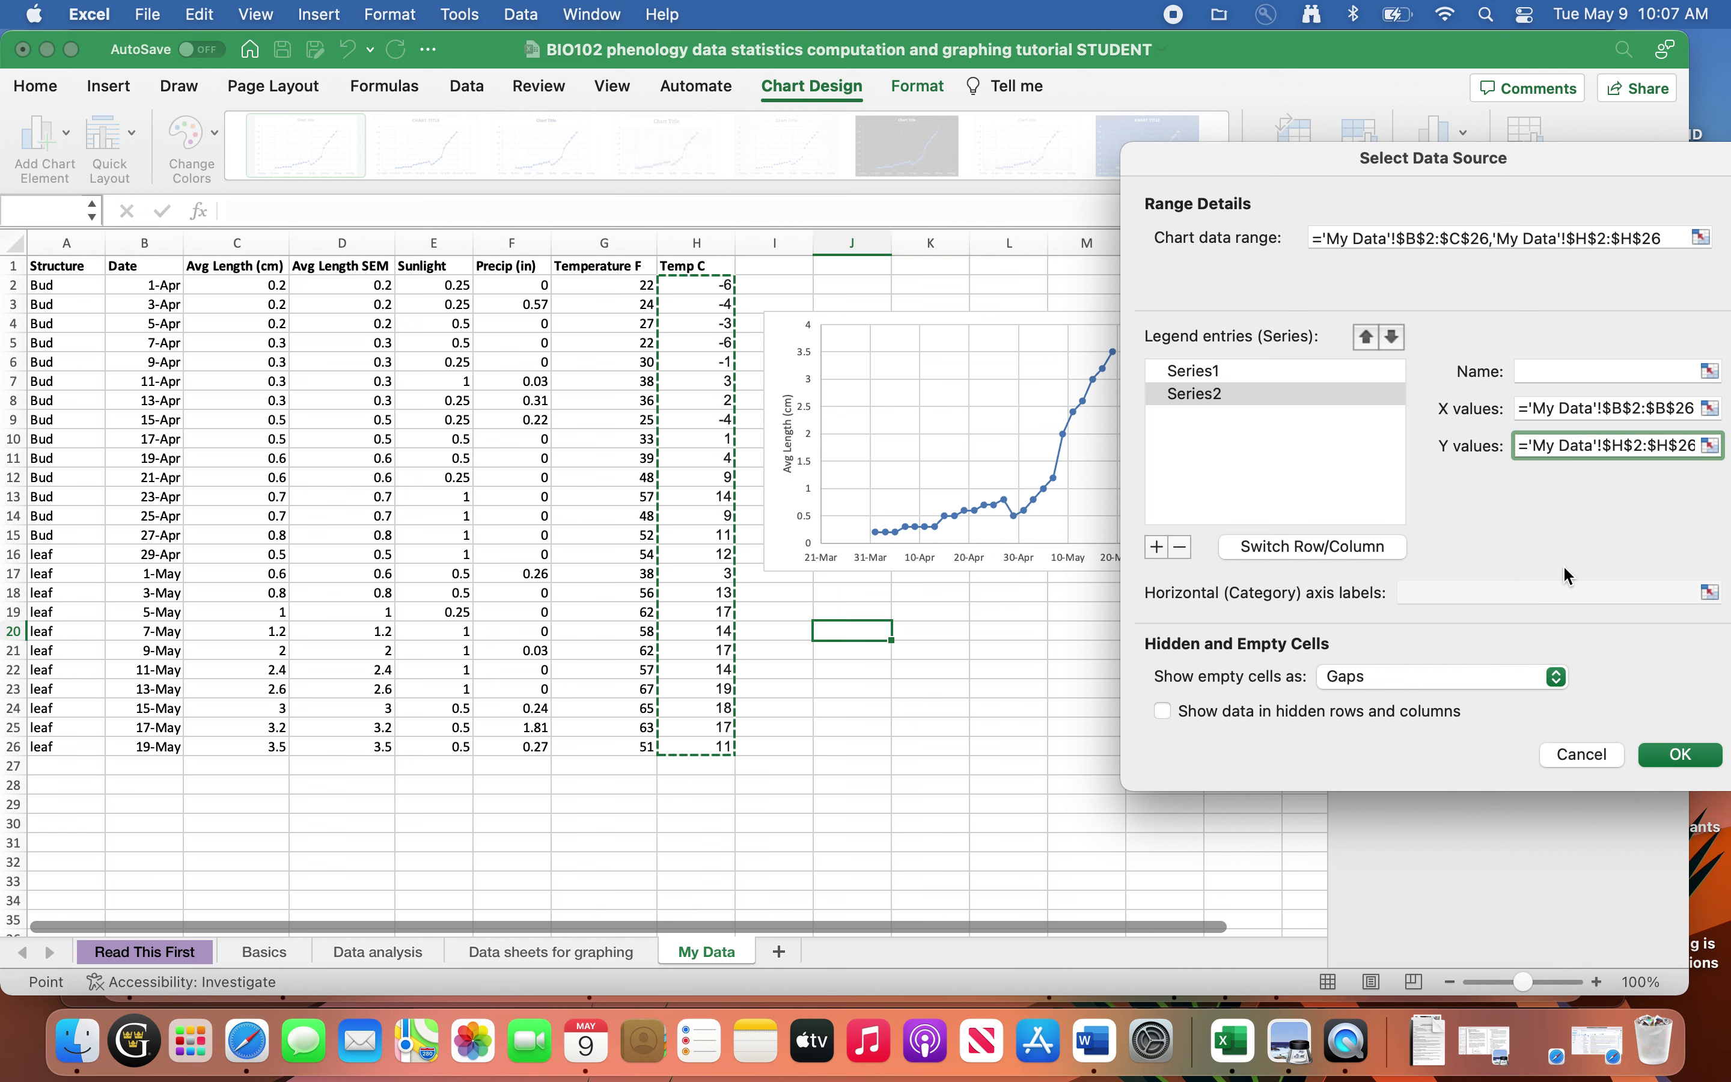
pyautogui.click(1668, 759)
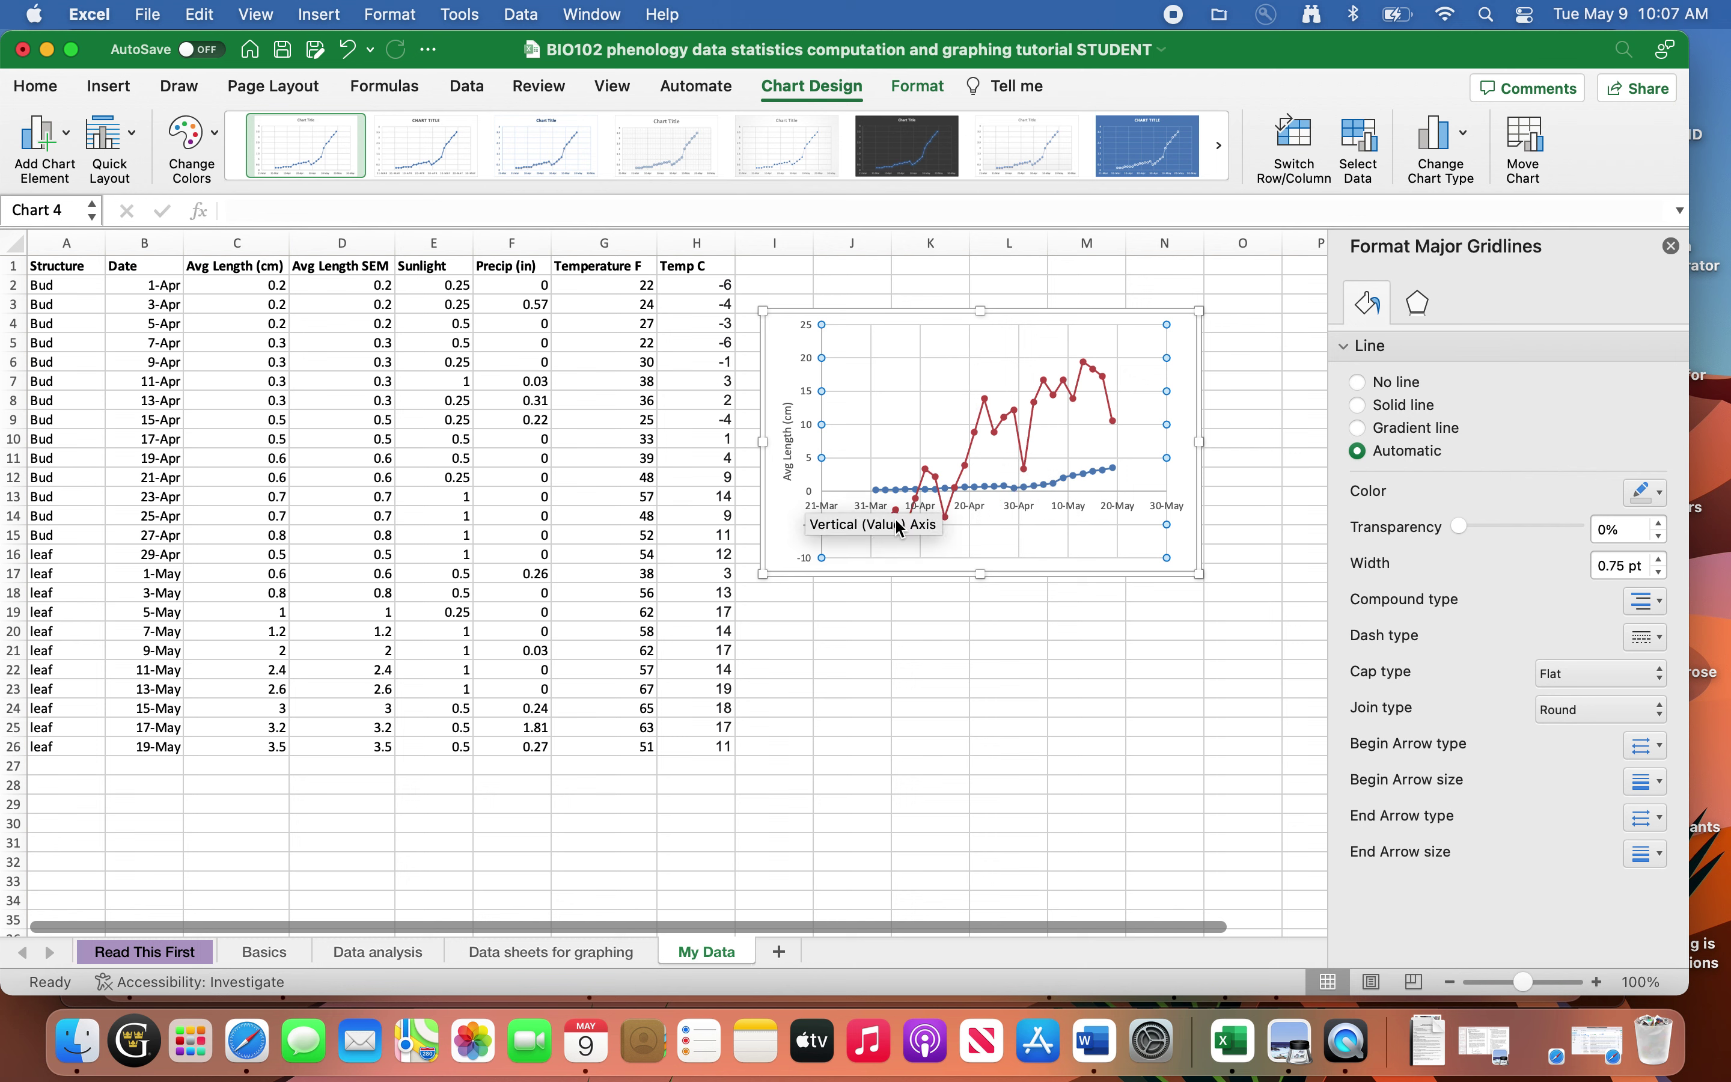
pyautogui.moveTo(908, 537)
pyautogui.moveTo(974, 441)
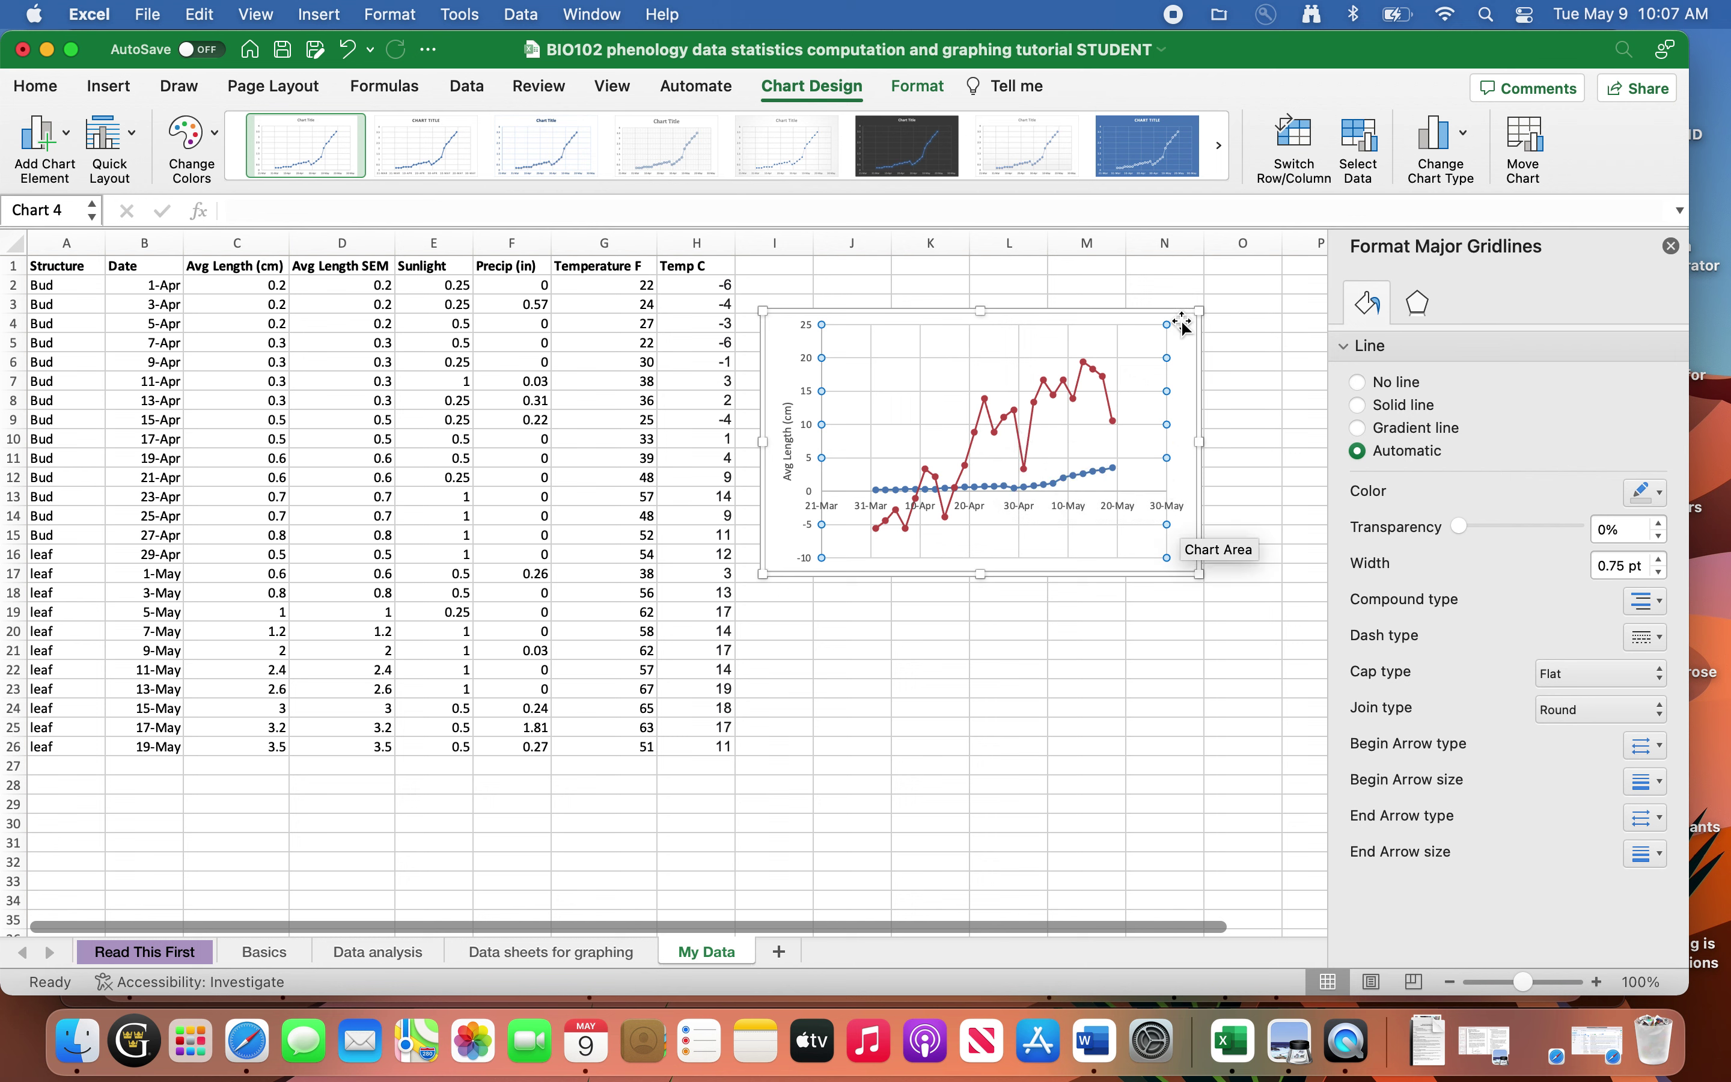
# - Plot the temperature series on the secondary axis
pyautogui.click(1030, 449)
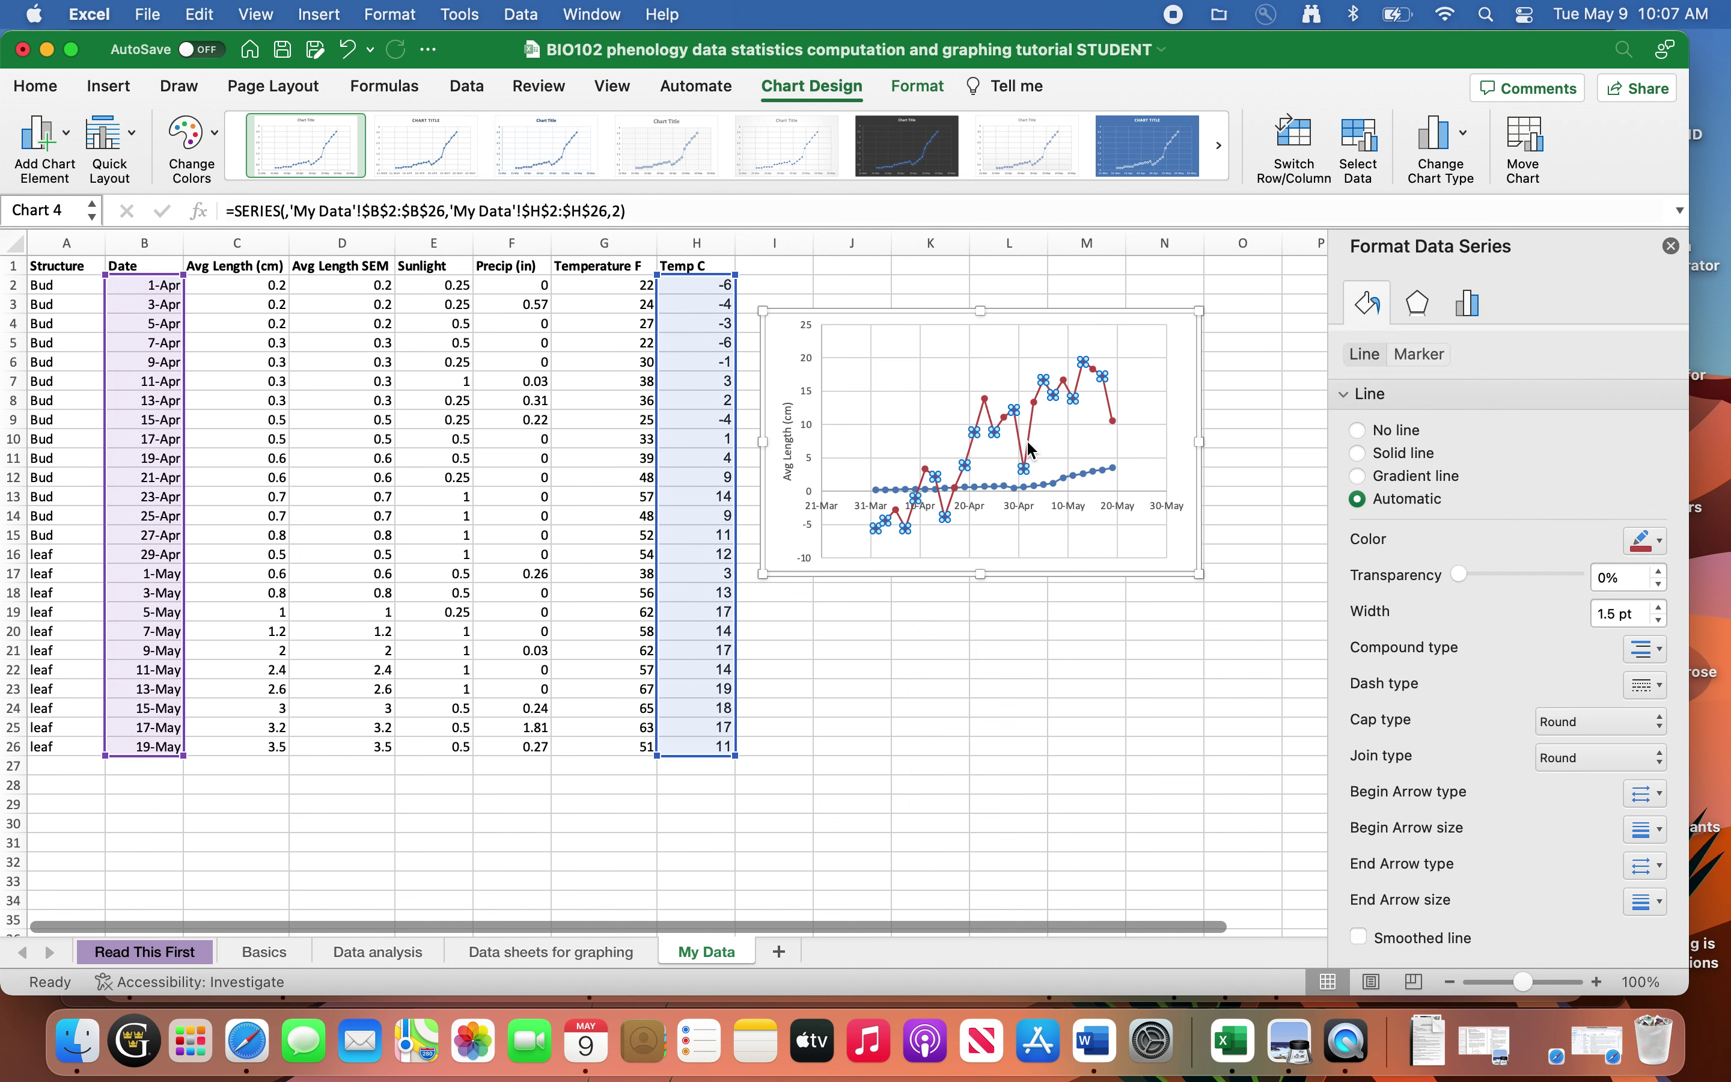
pyautogui.rightClick(1030, 448)
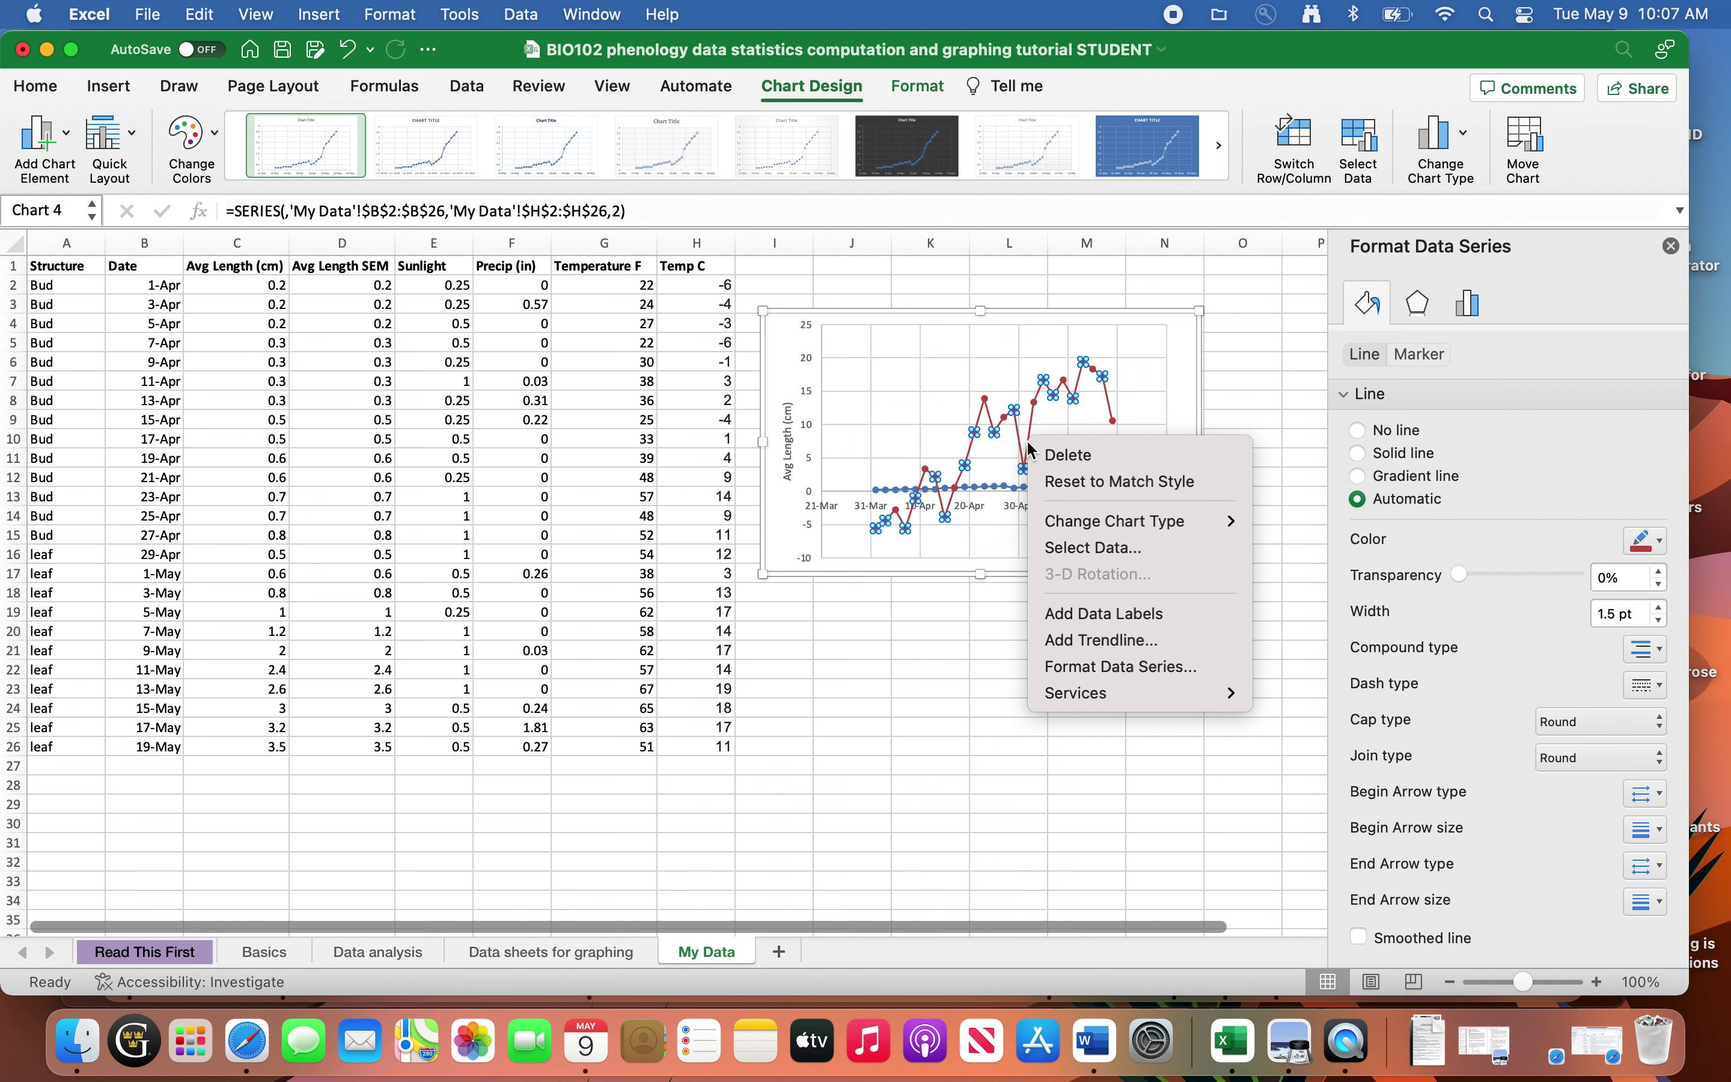
pyautogui.click(1143, 669)
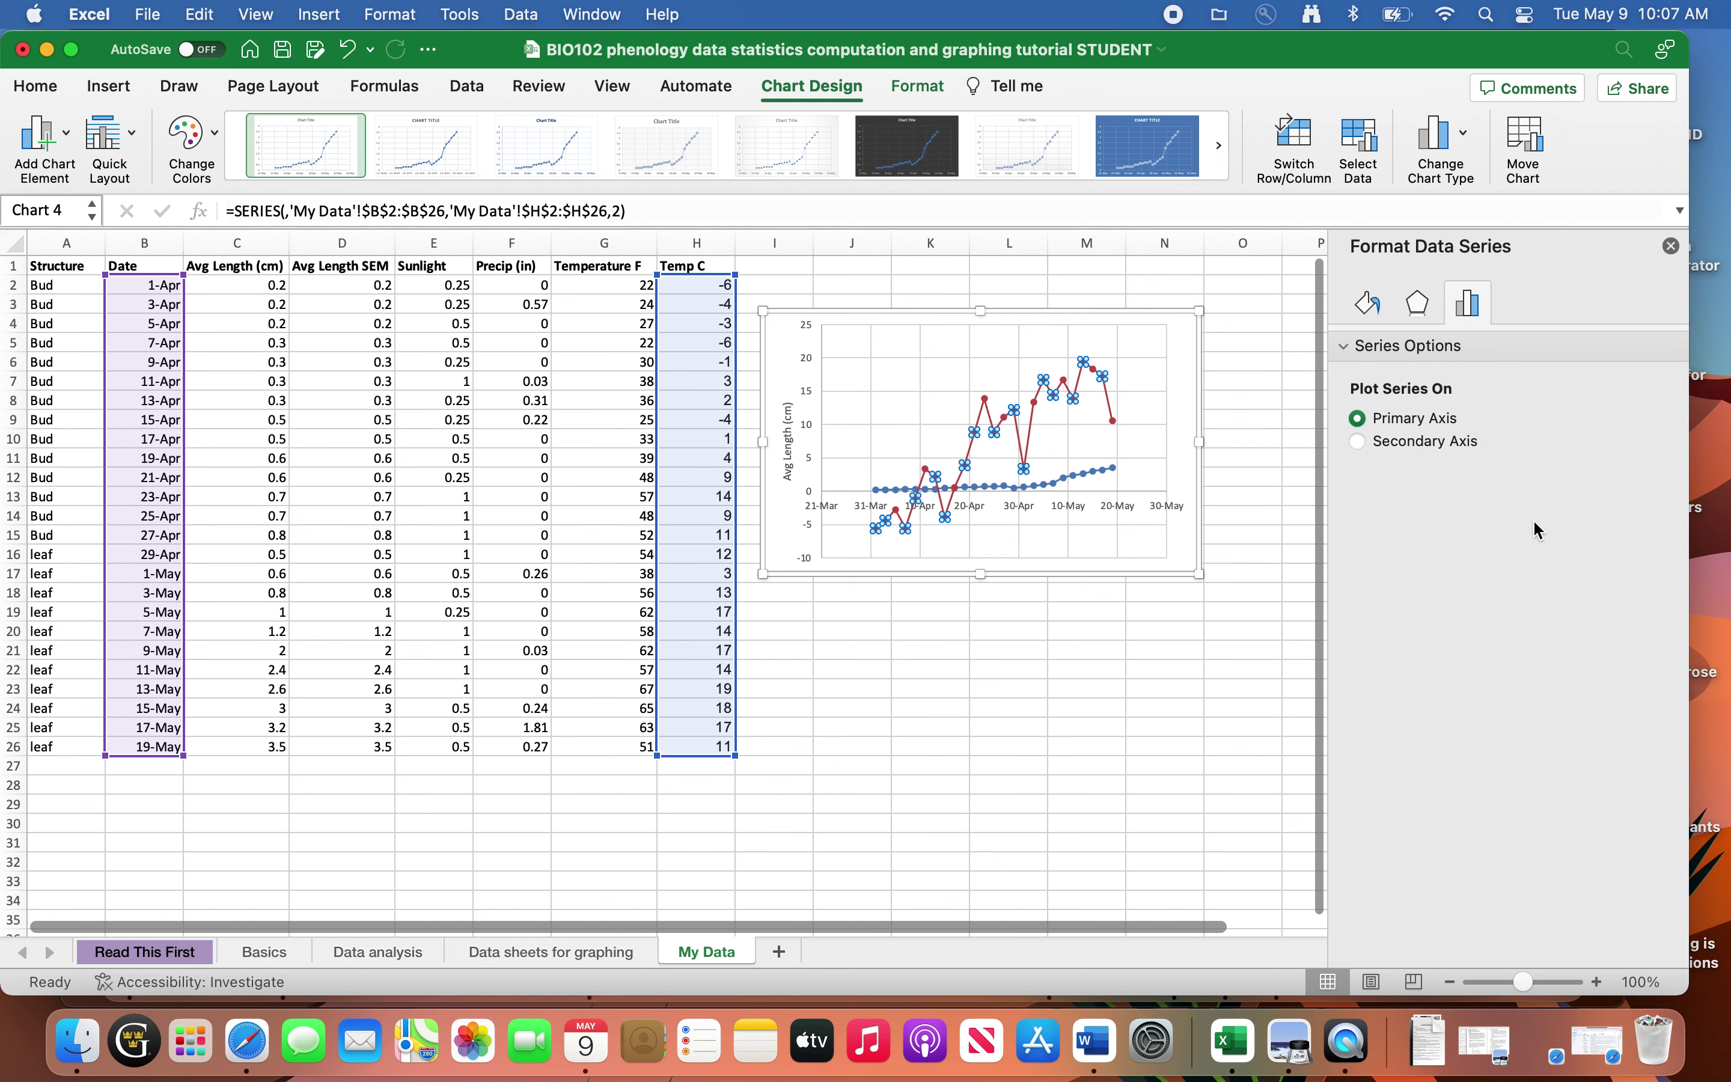
pyautogui.click(1358, 441)
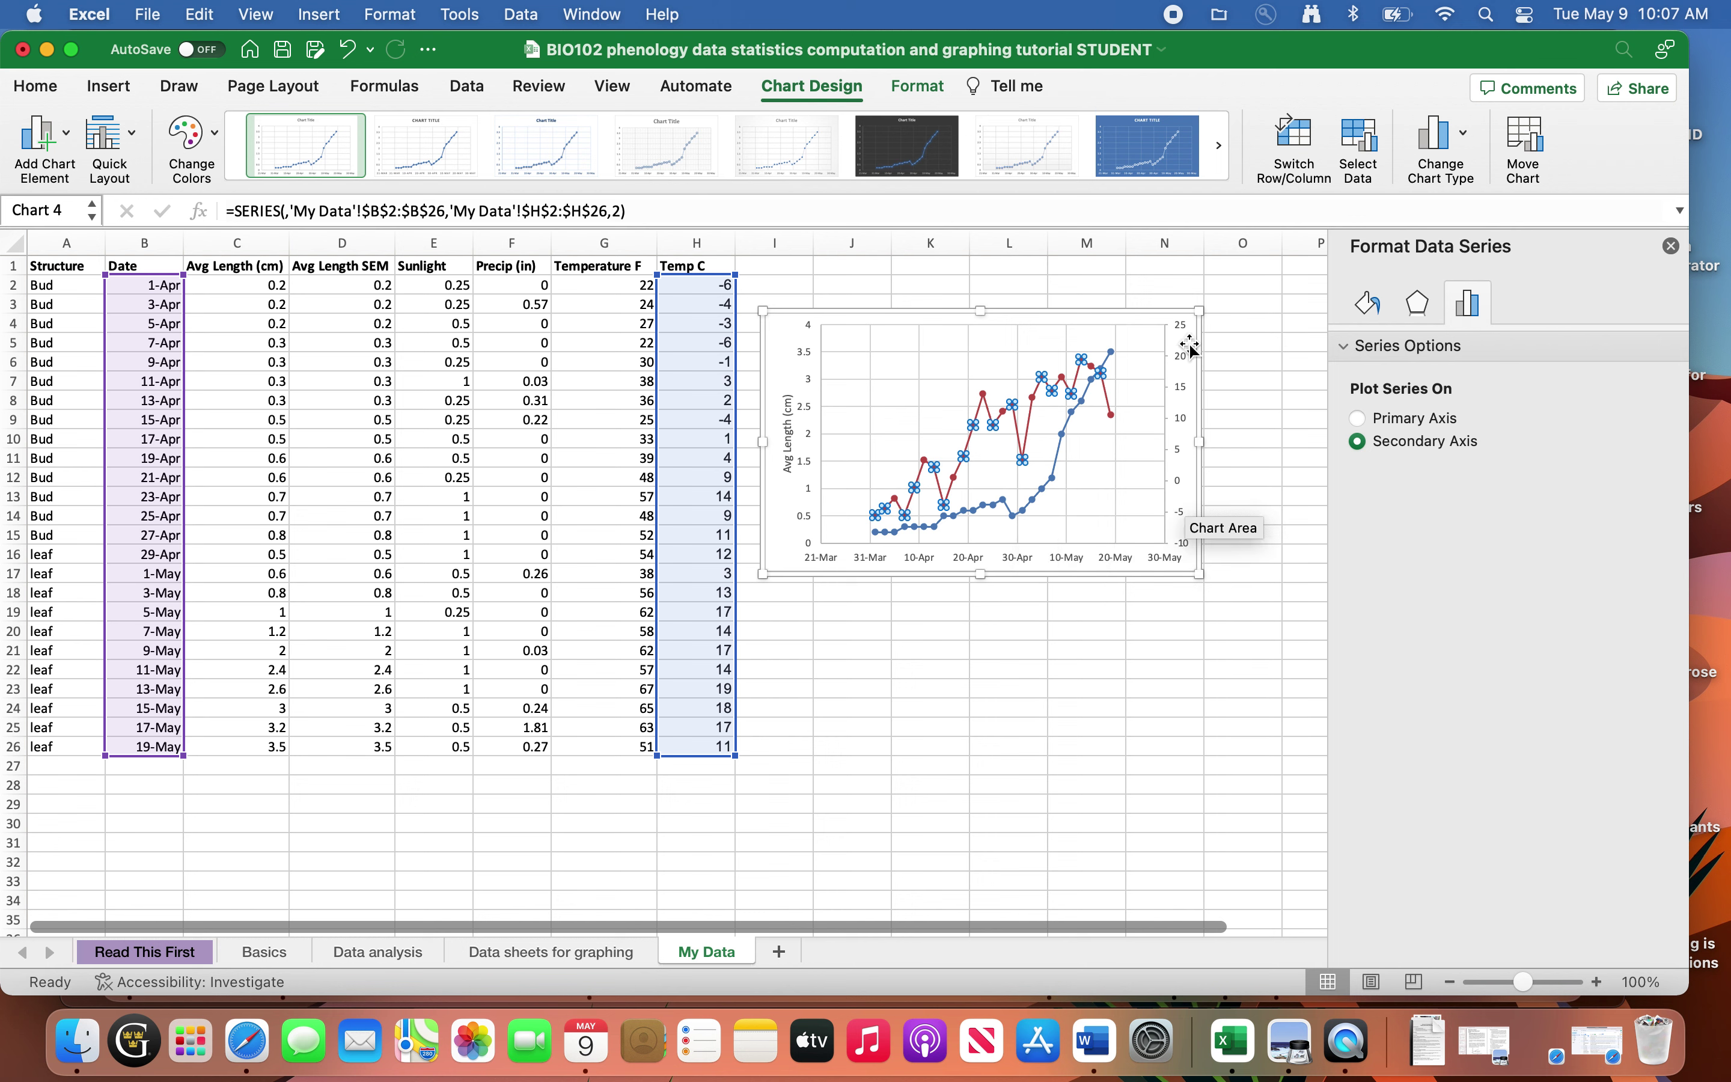
# - Add a secondary vertical axis title to the chart reading "Temperature Celcius"
pyautogui.click(1188, 494)
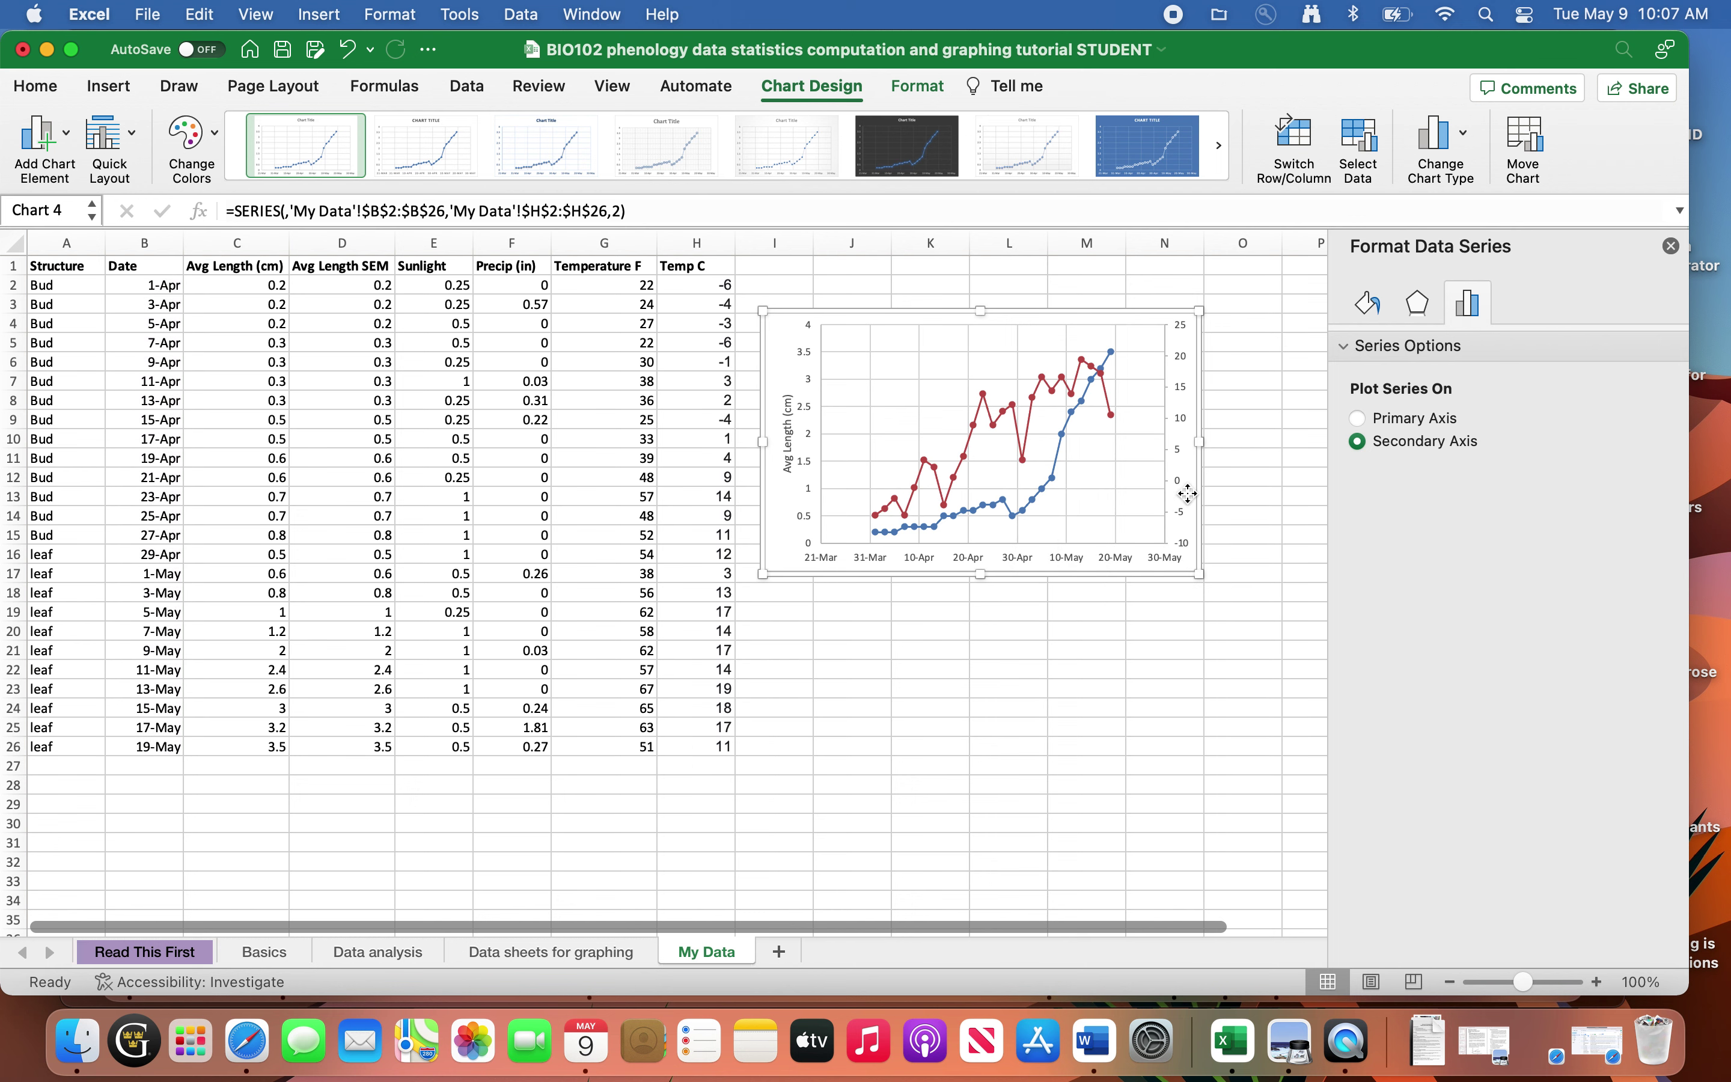
pyautogui.click(63, 134)
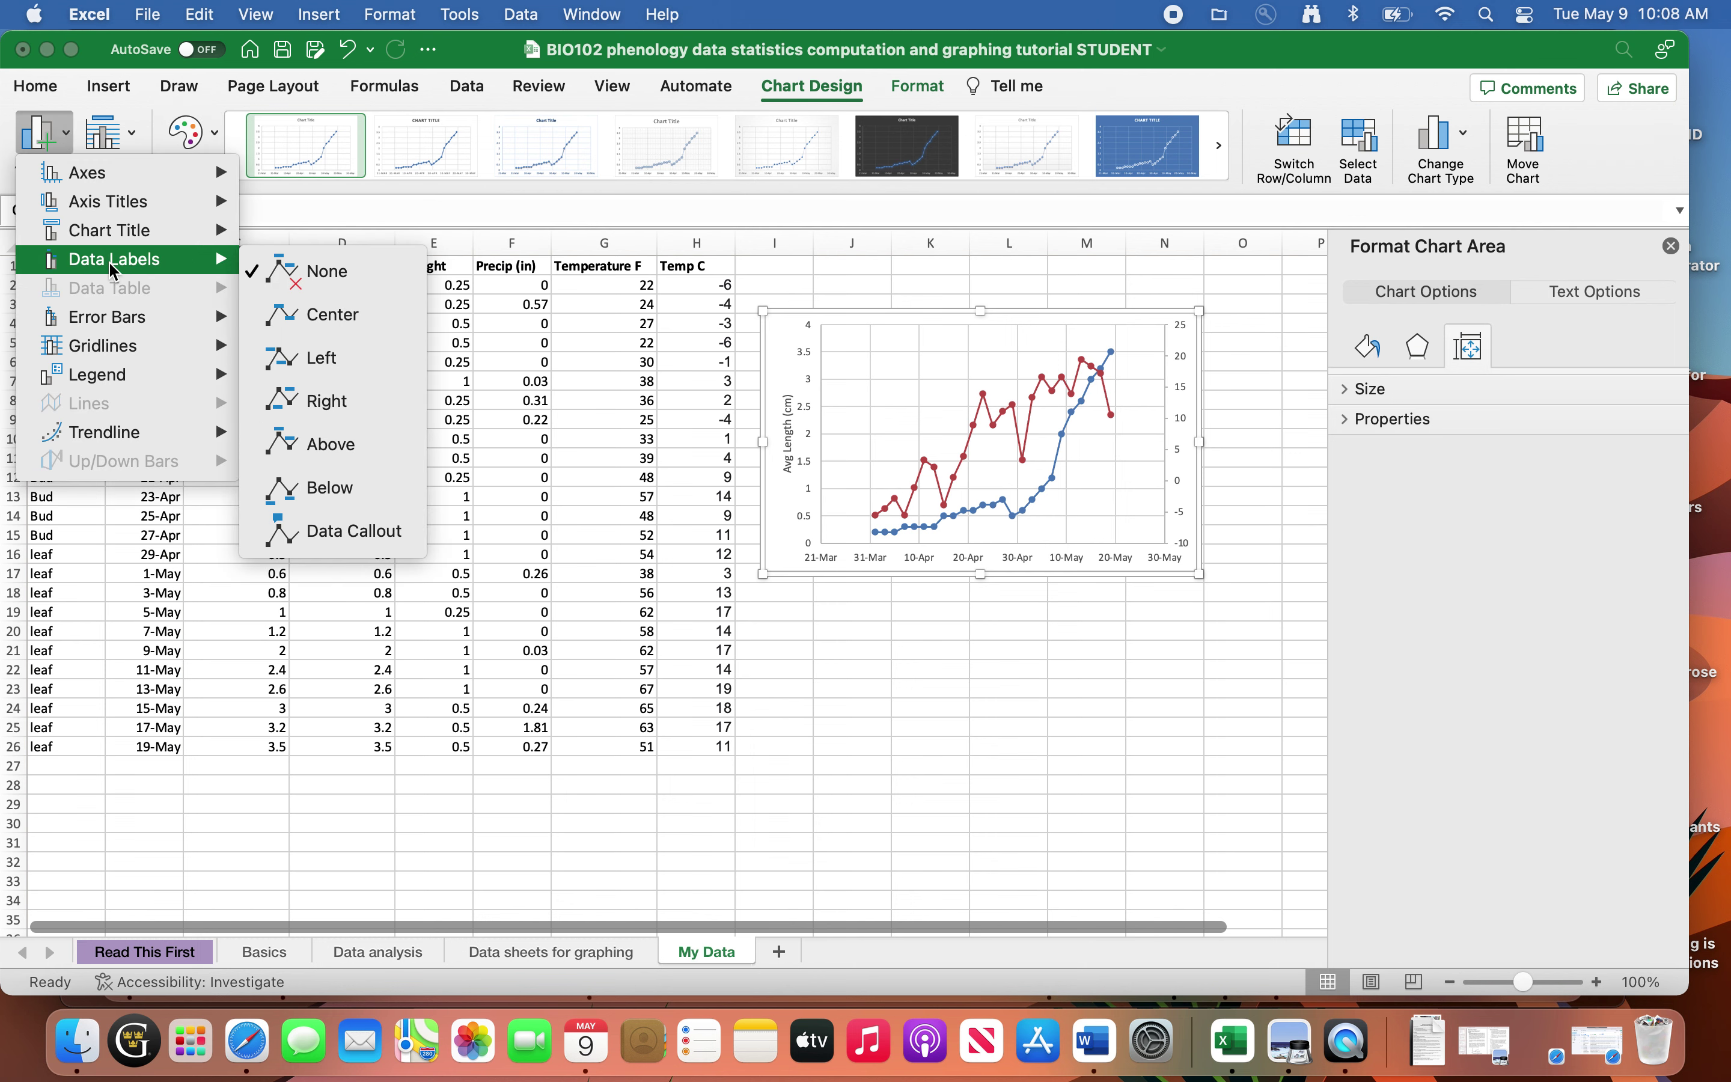
pyautogui.moveTo(179, 209)
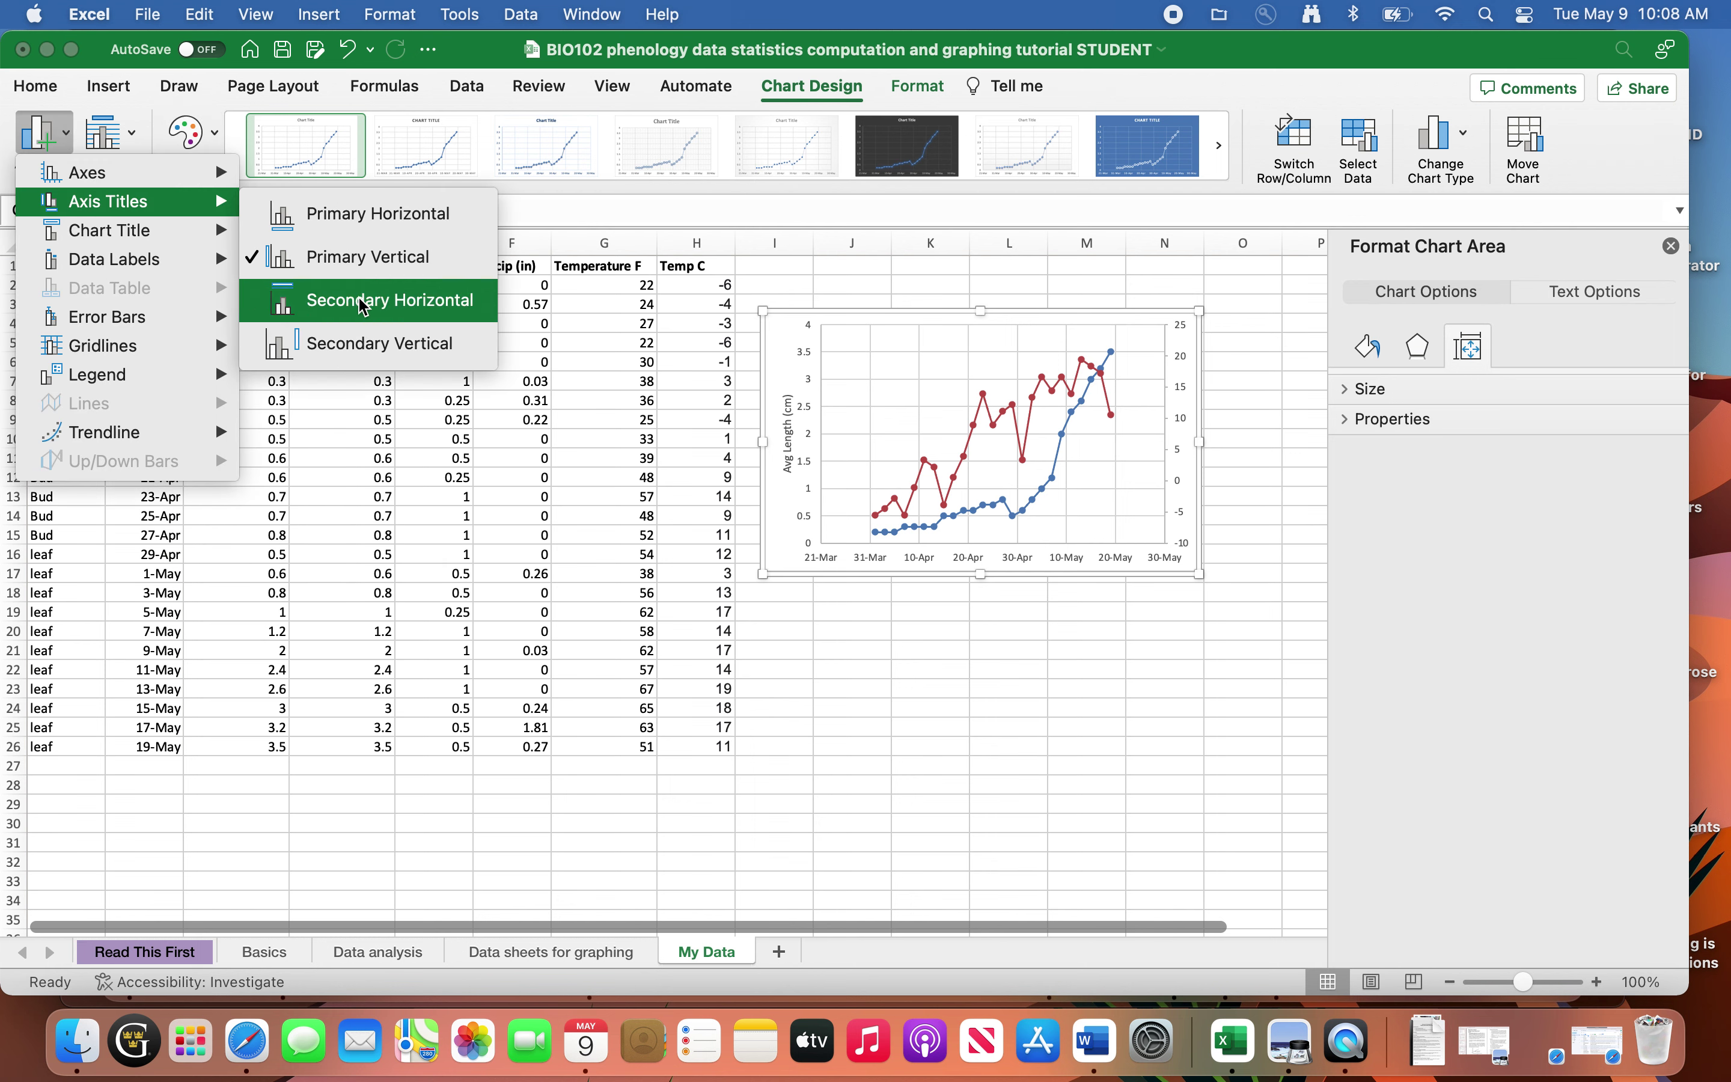
pyautogui.click(361, 345)
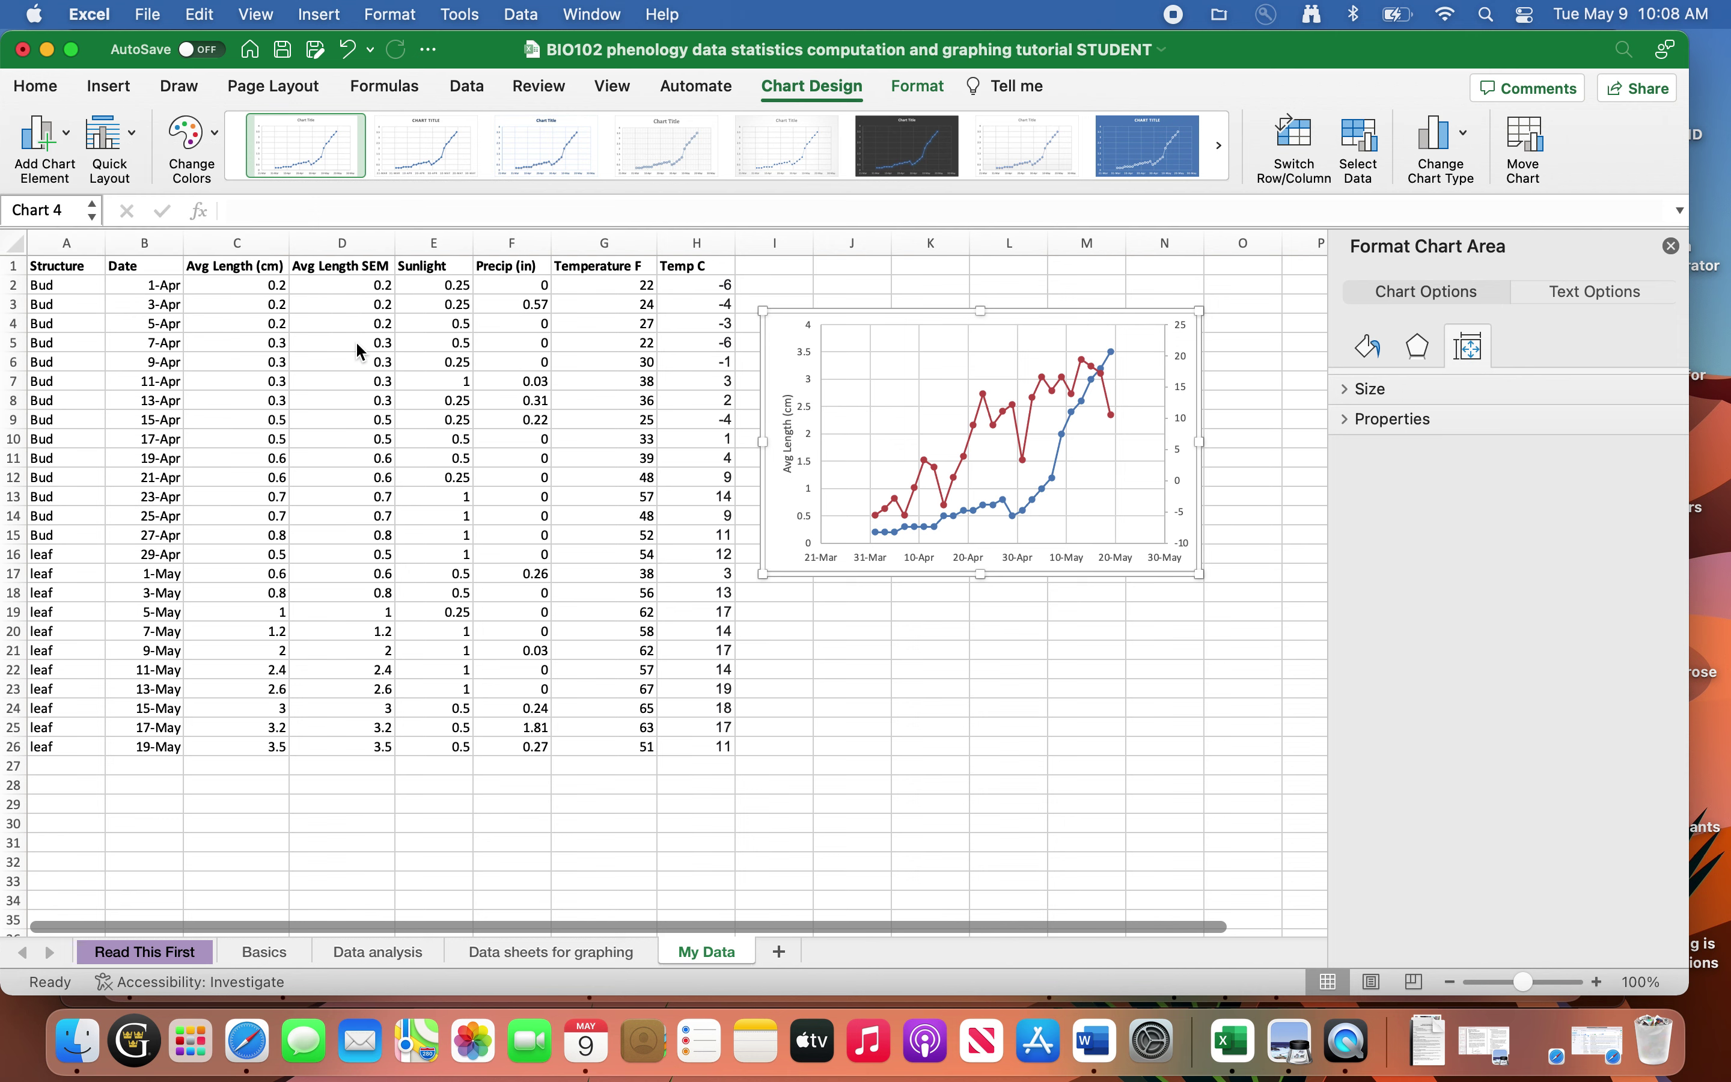
pyautogui.moveTo(1177, 414); pyautogui.dragTo(1179, 432)
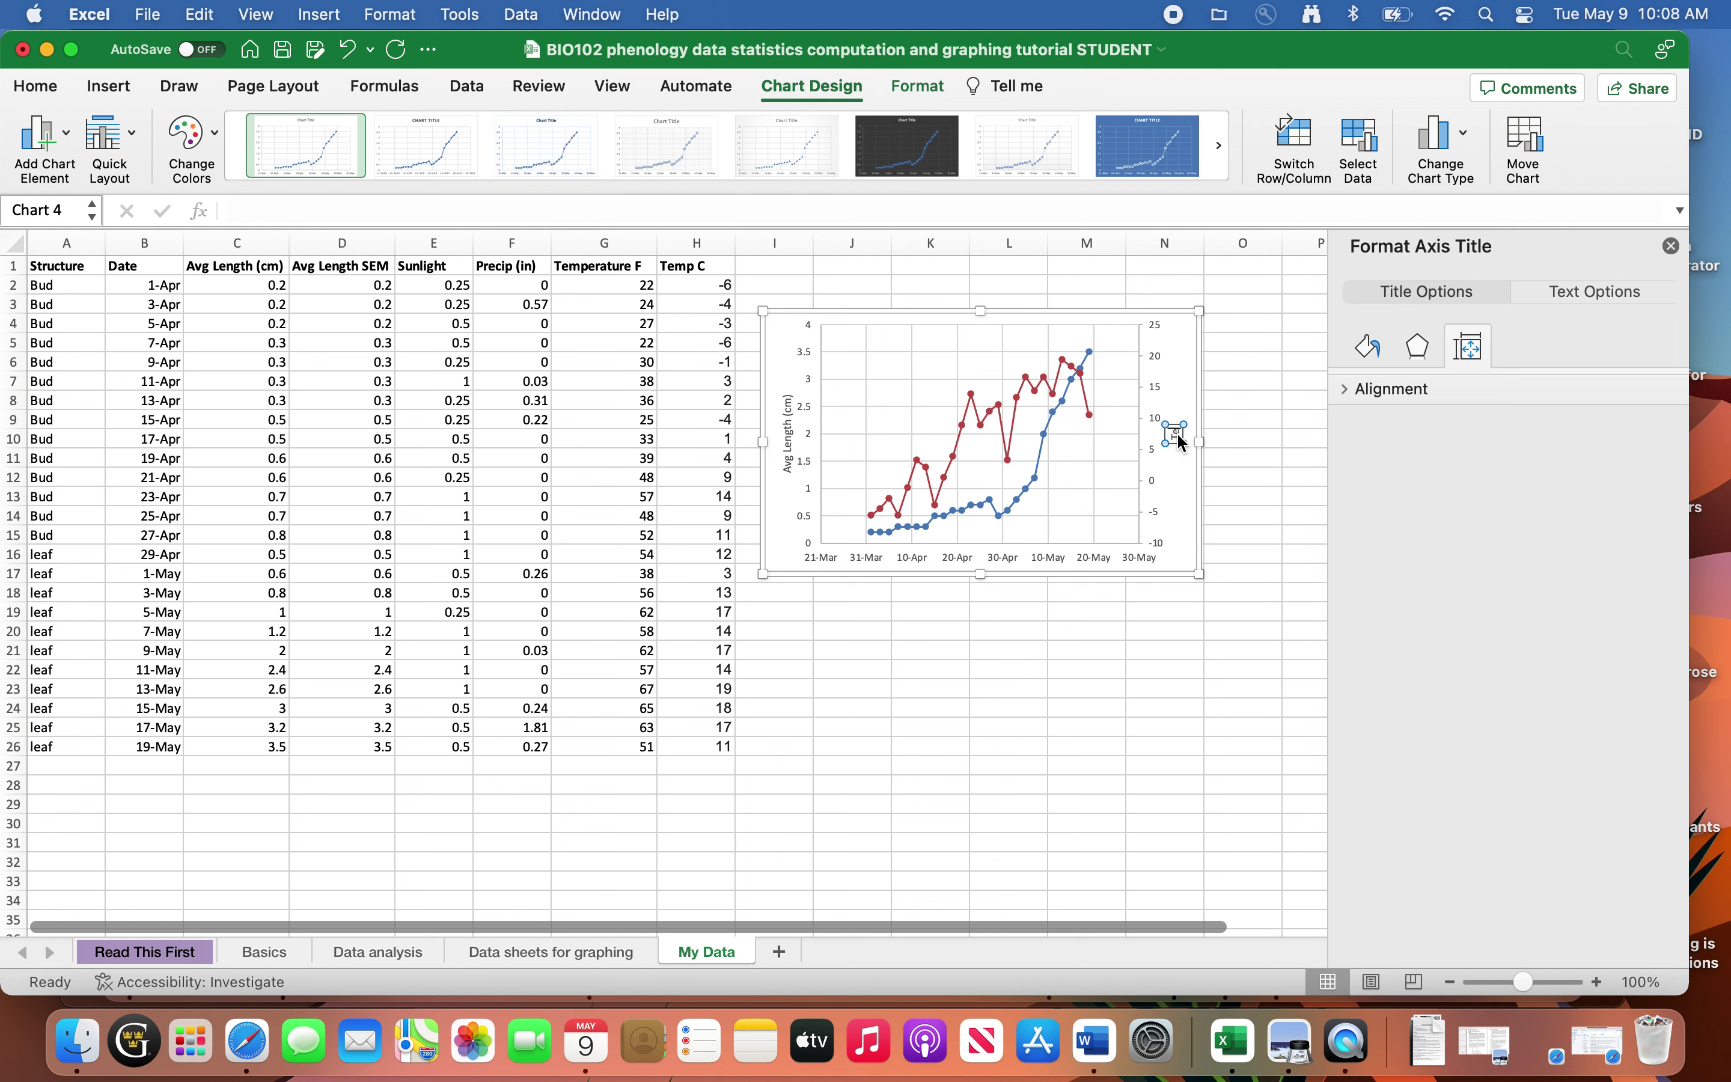
pyautogui.write('Temperature Celcius')
pyautogui.click(1243, 442)
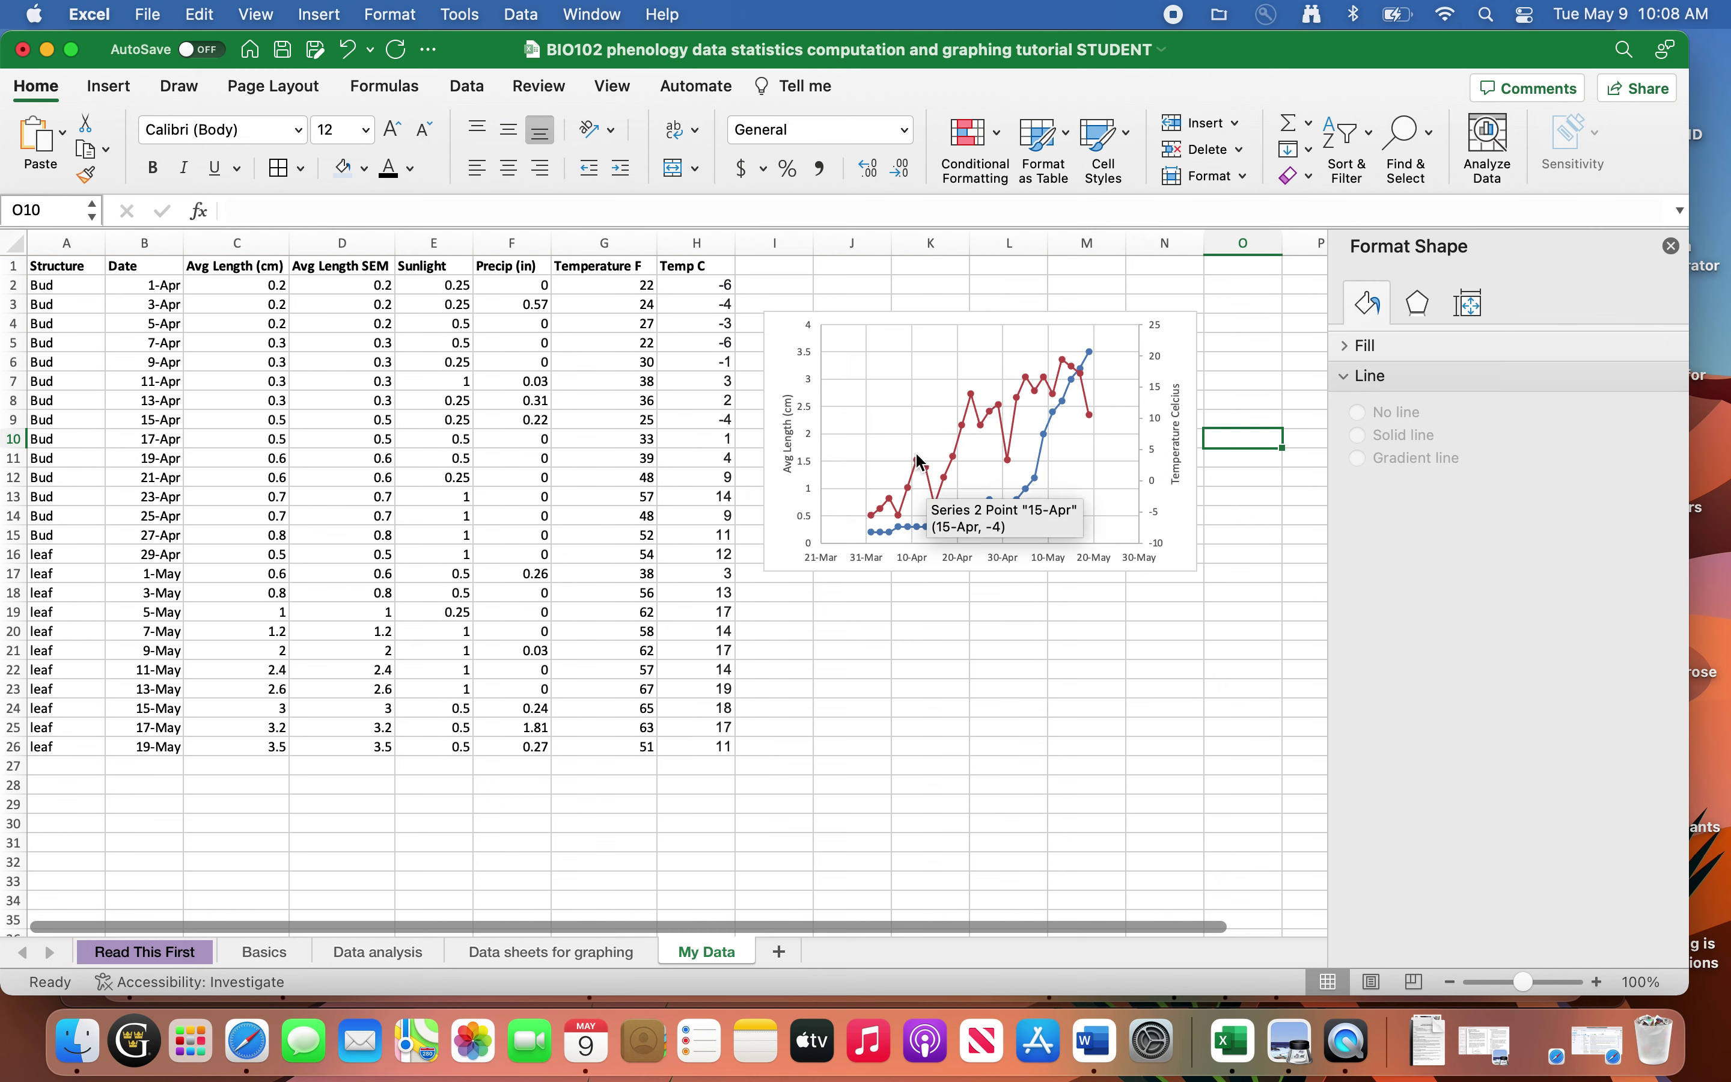
# - Delete the chart's vertical and horizontal major gridlines
pyautogui.click(913, 408)
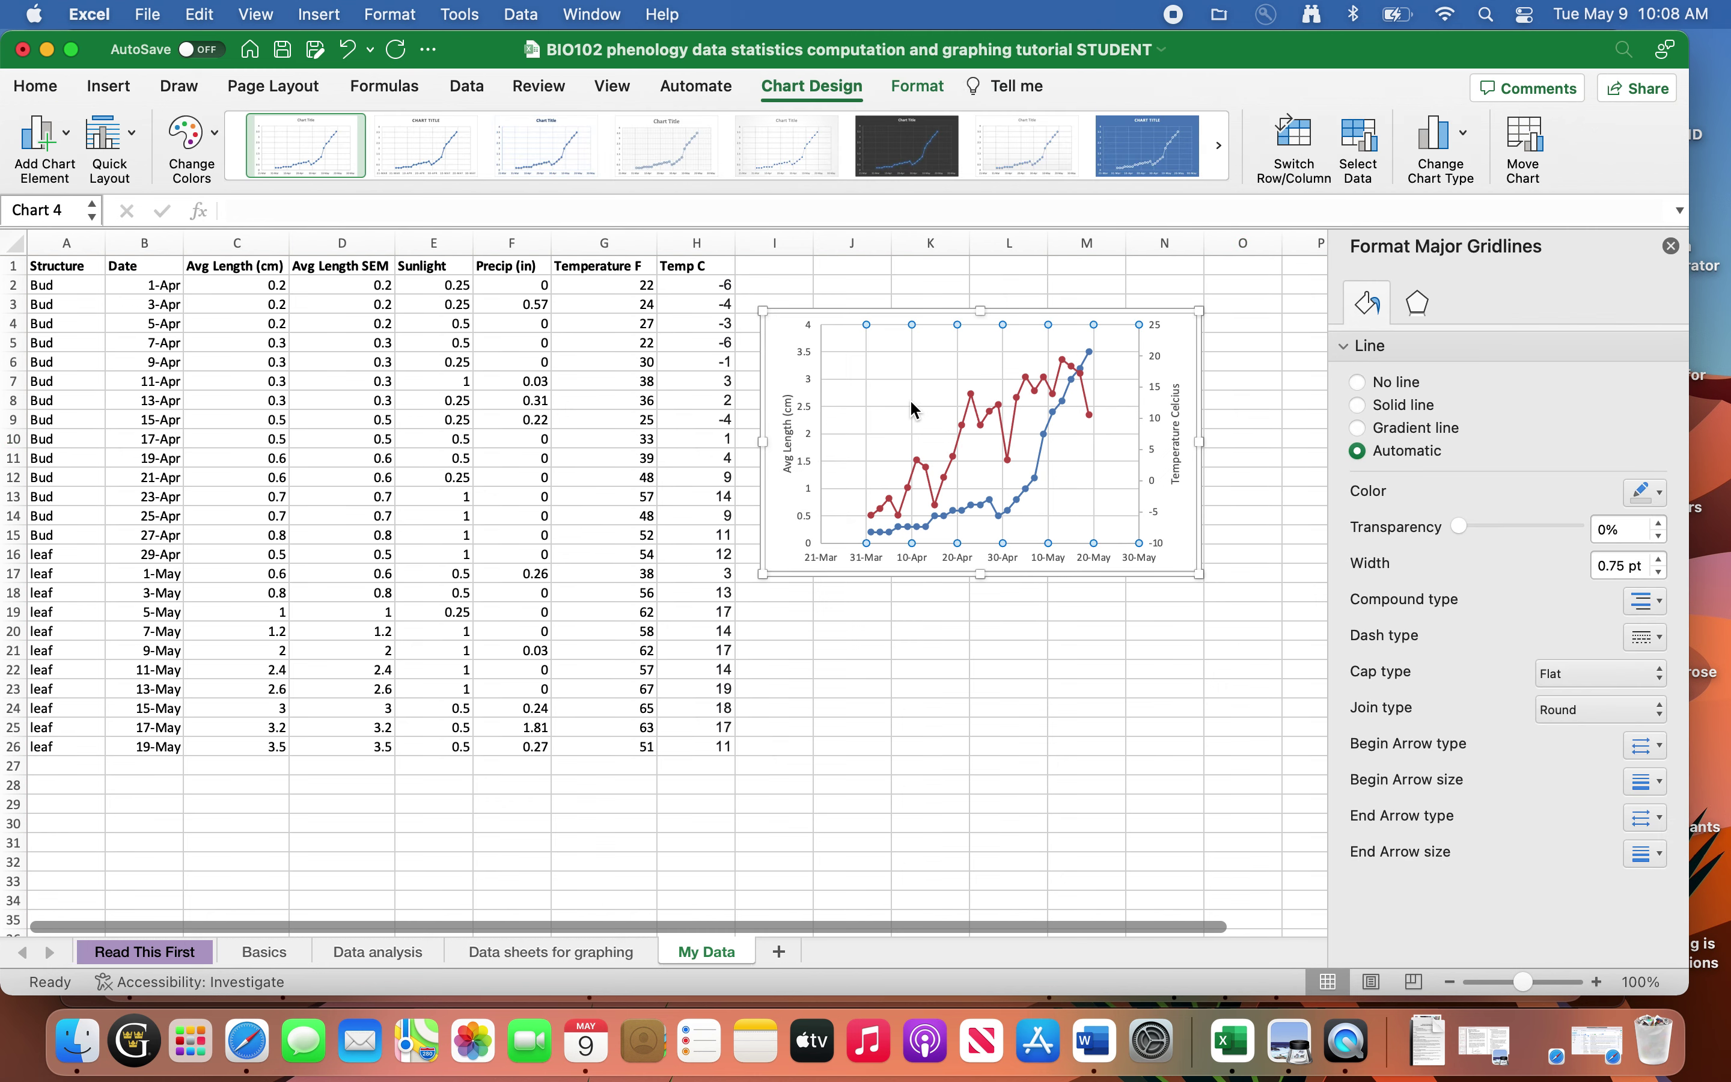
pyautogui.click(908, 405)
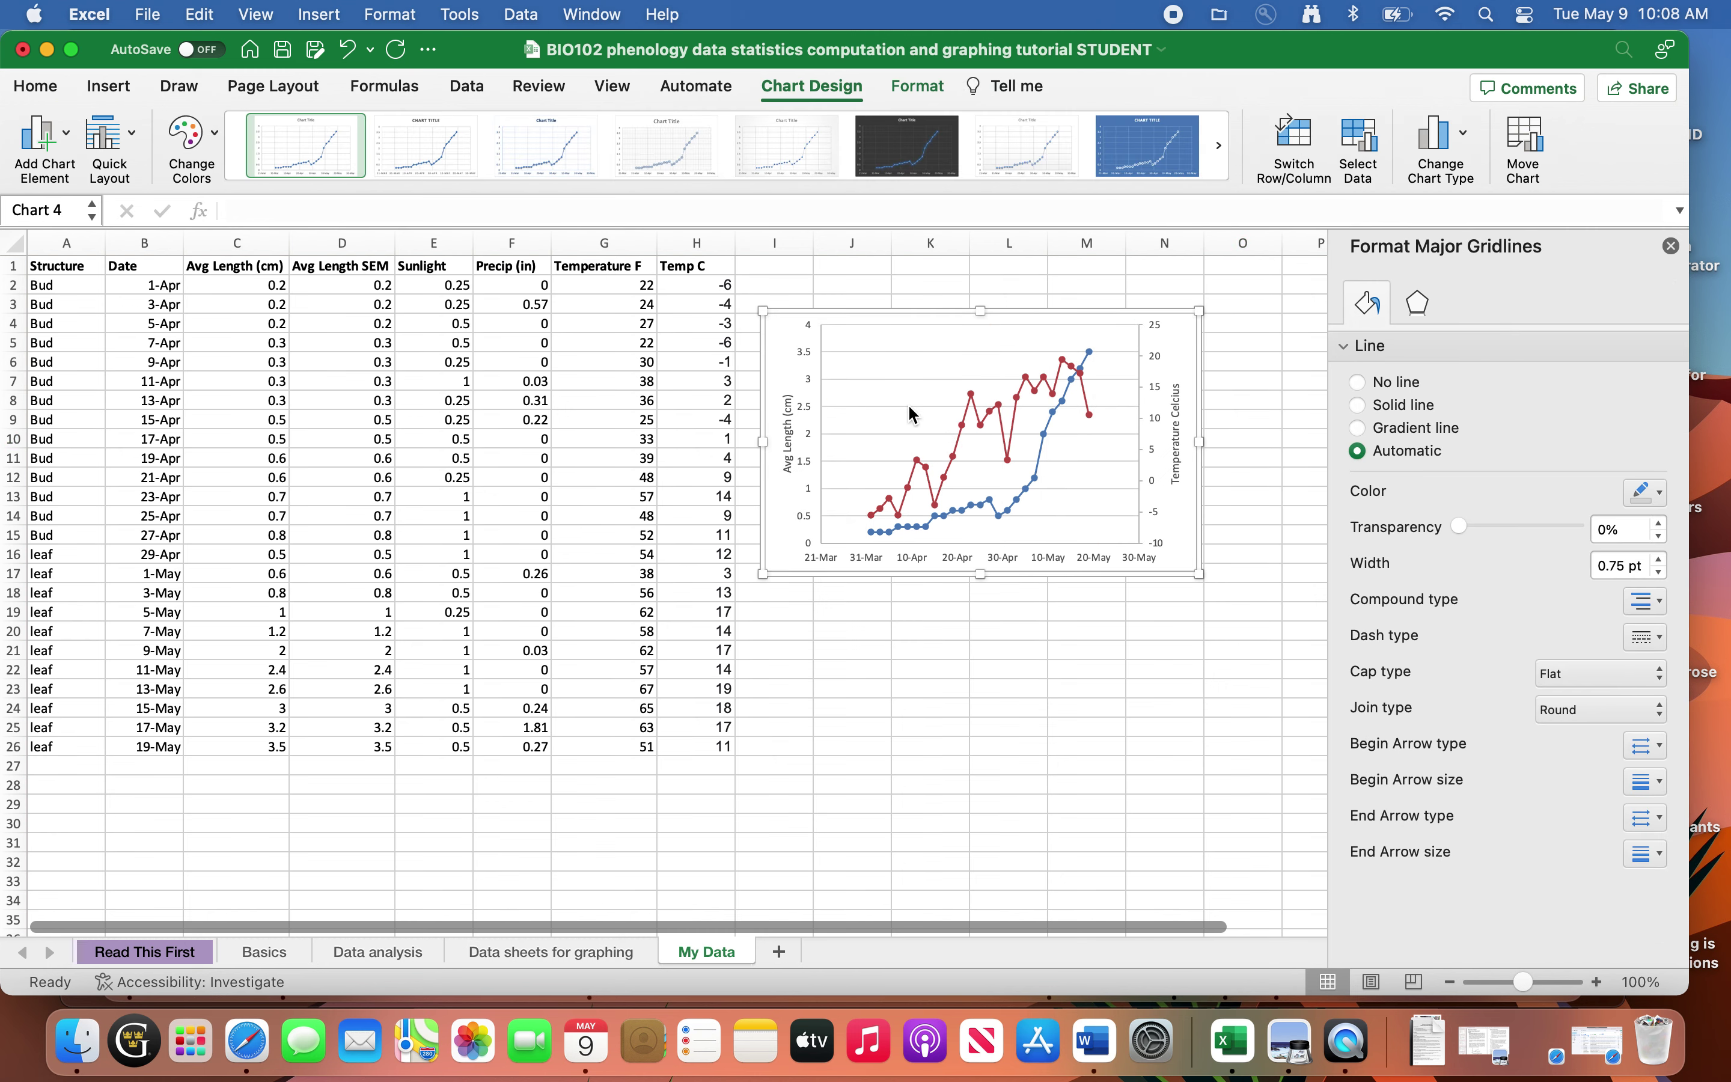
pyautogui.click(909, 407)
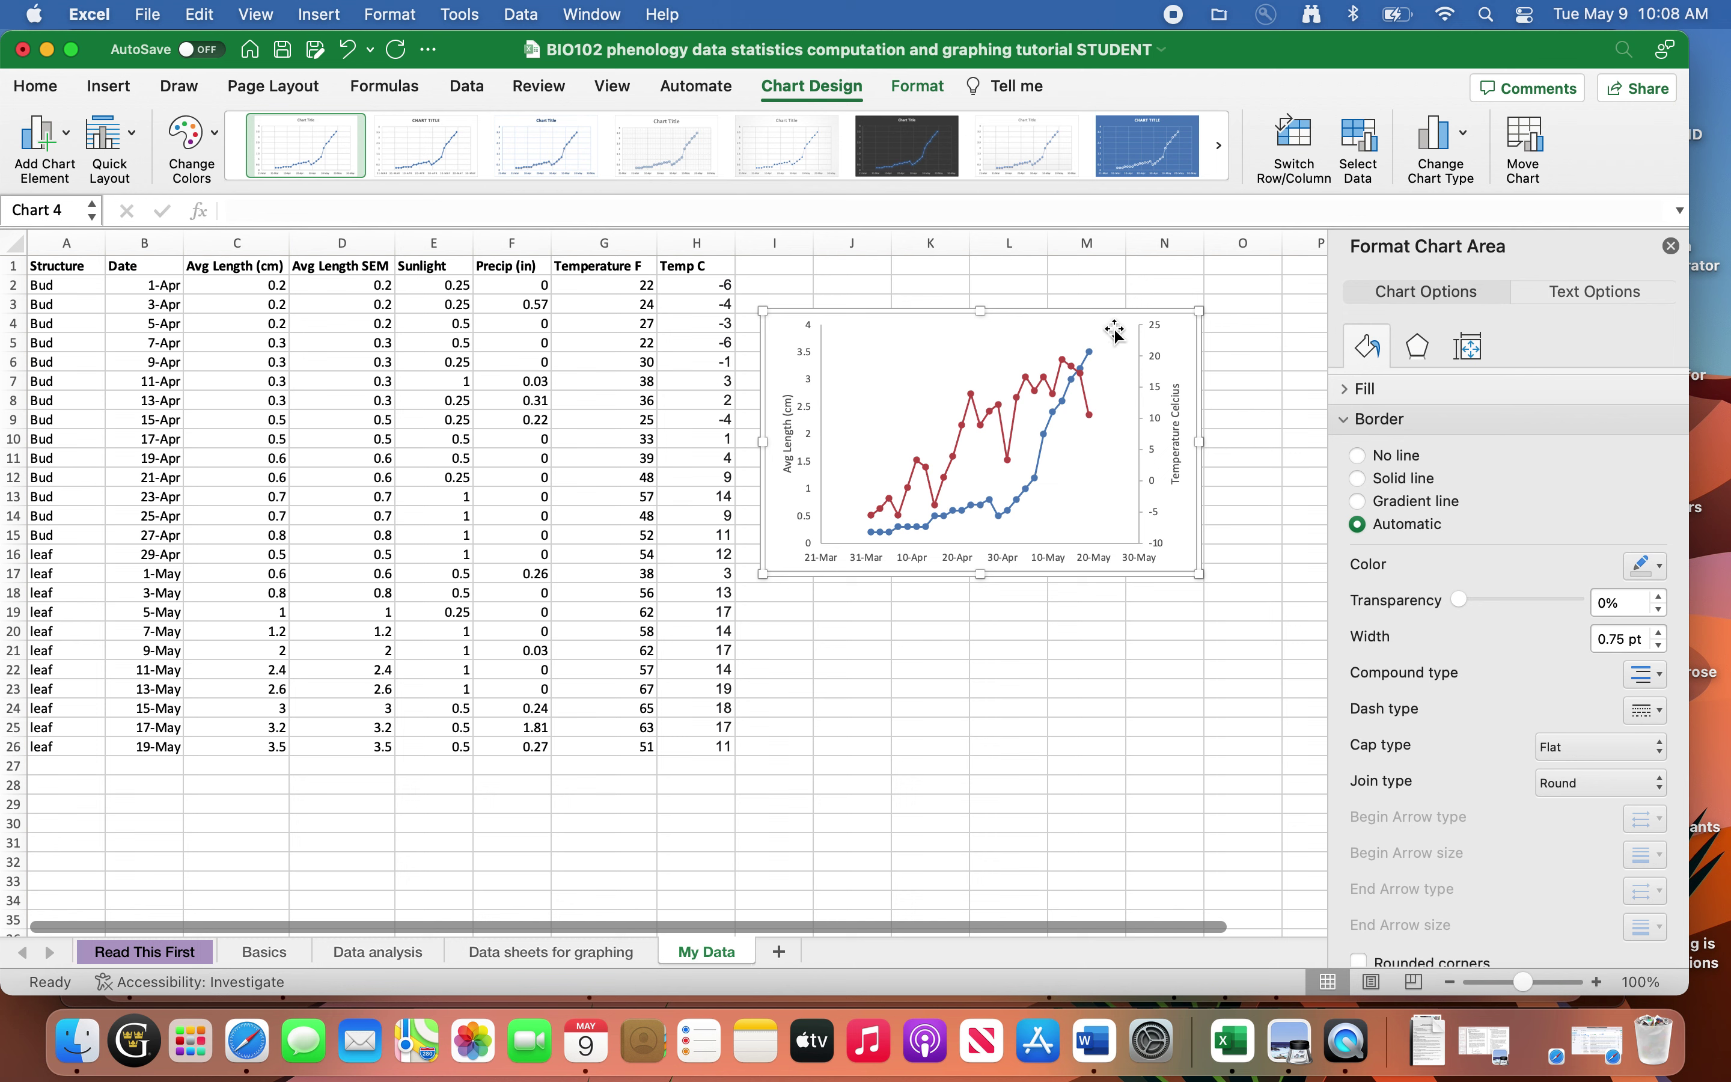
# - Add Standard Error bars to the average length series and delete its horizontal error bars
pyautogui.moveTo(978, 515)
pyautogui.click(995, 510)
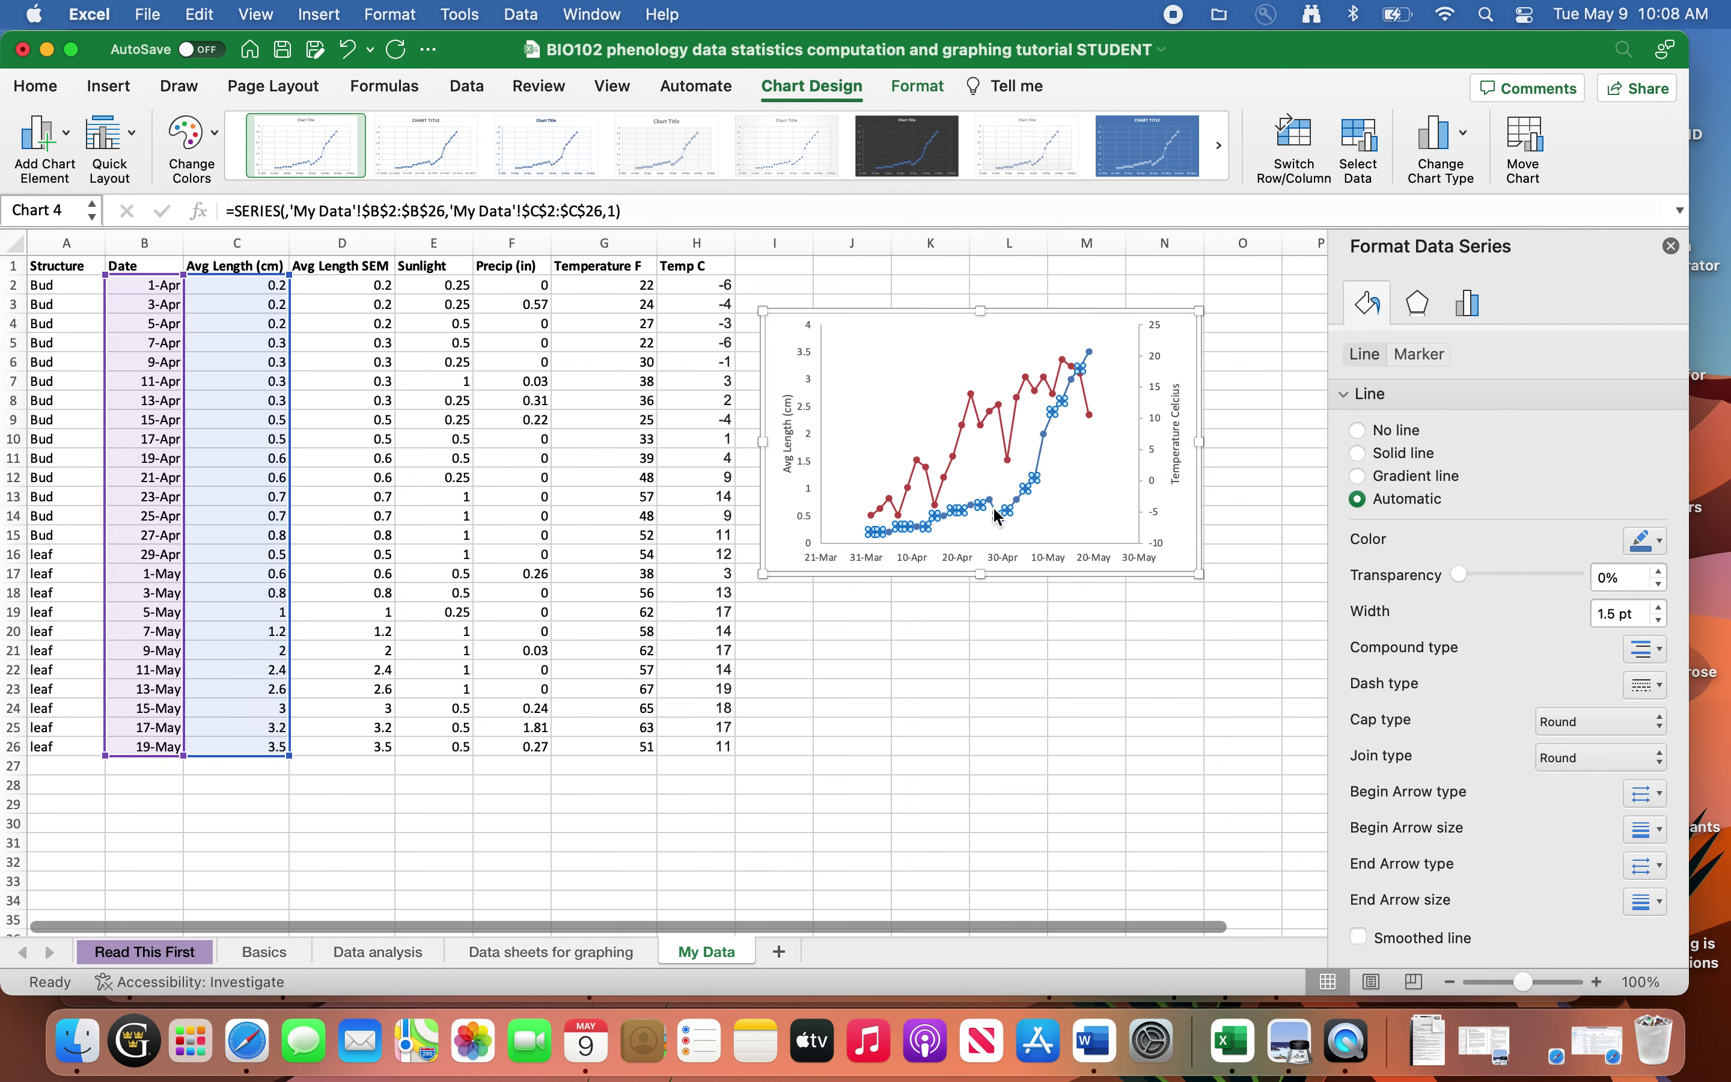
pyautogui.click(63, 138)
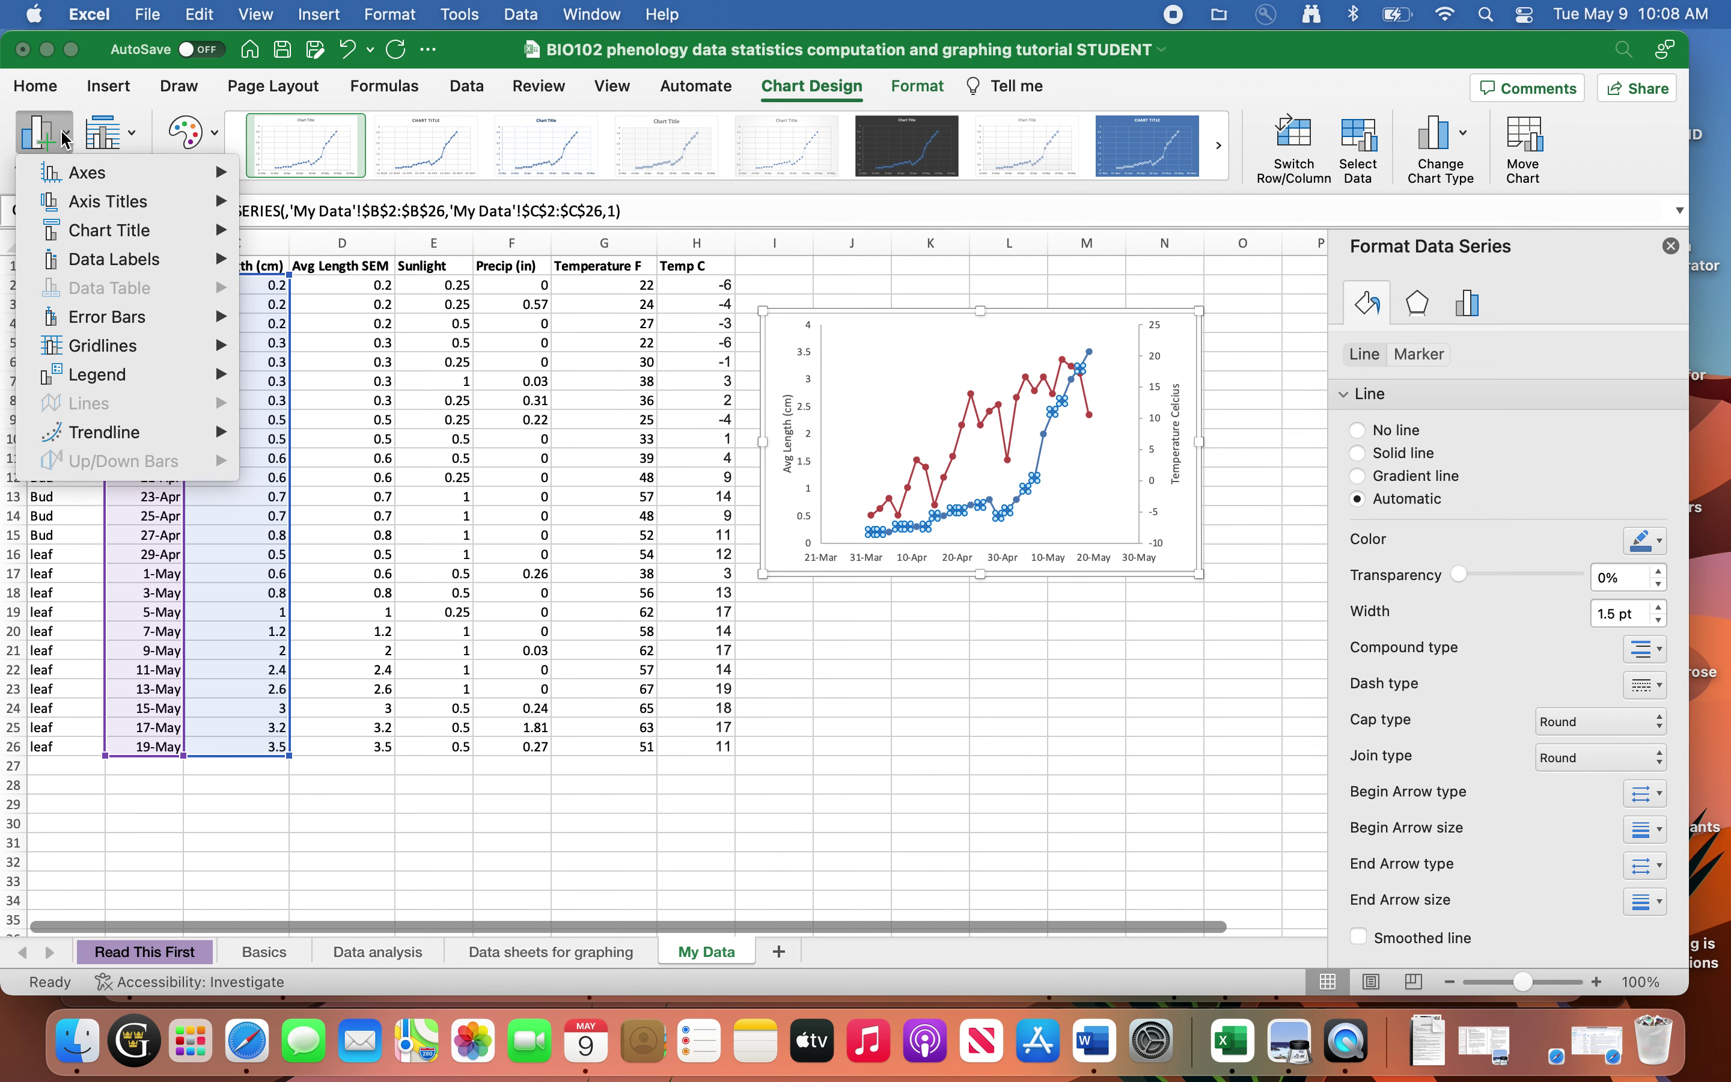
pyautogui.moveTo(157, 320)
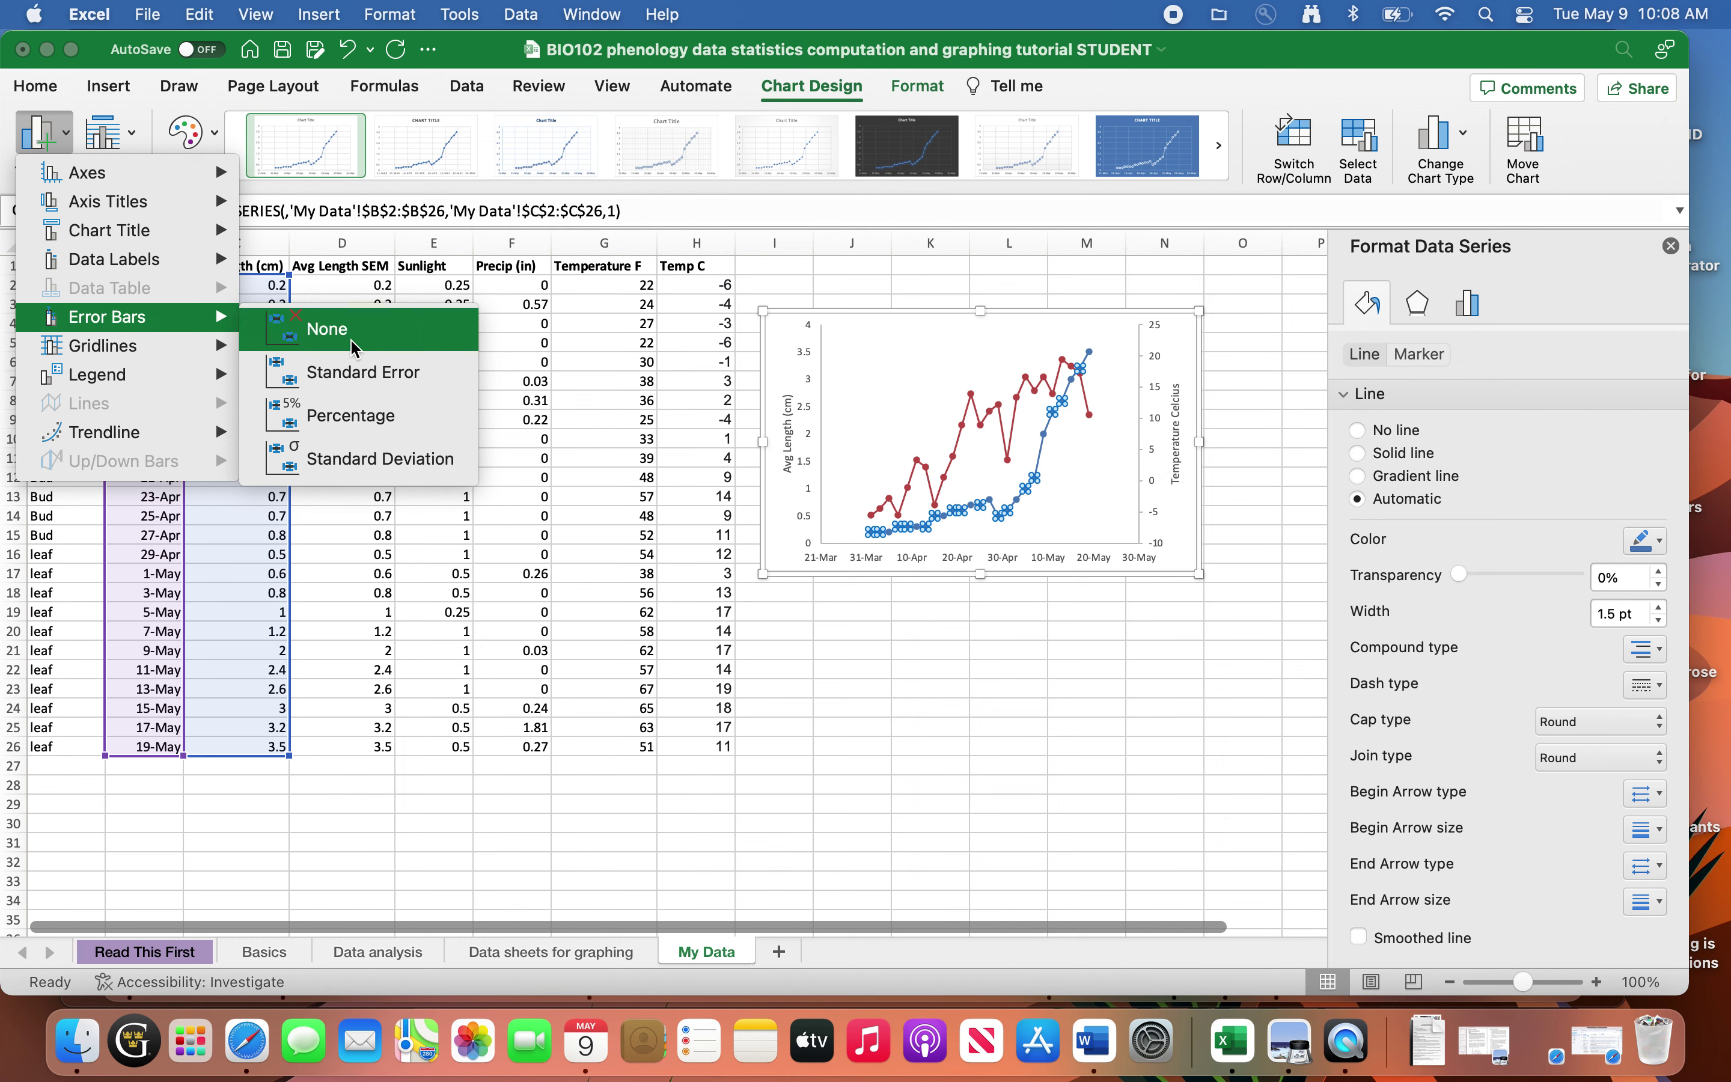
pyautogui.click(376, 373)
pyautogui.click(1086, 452)
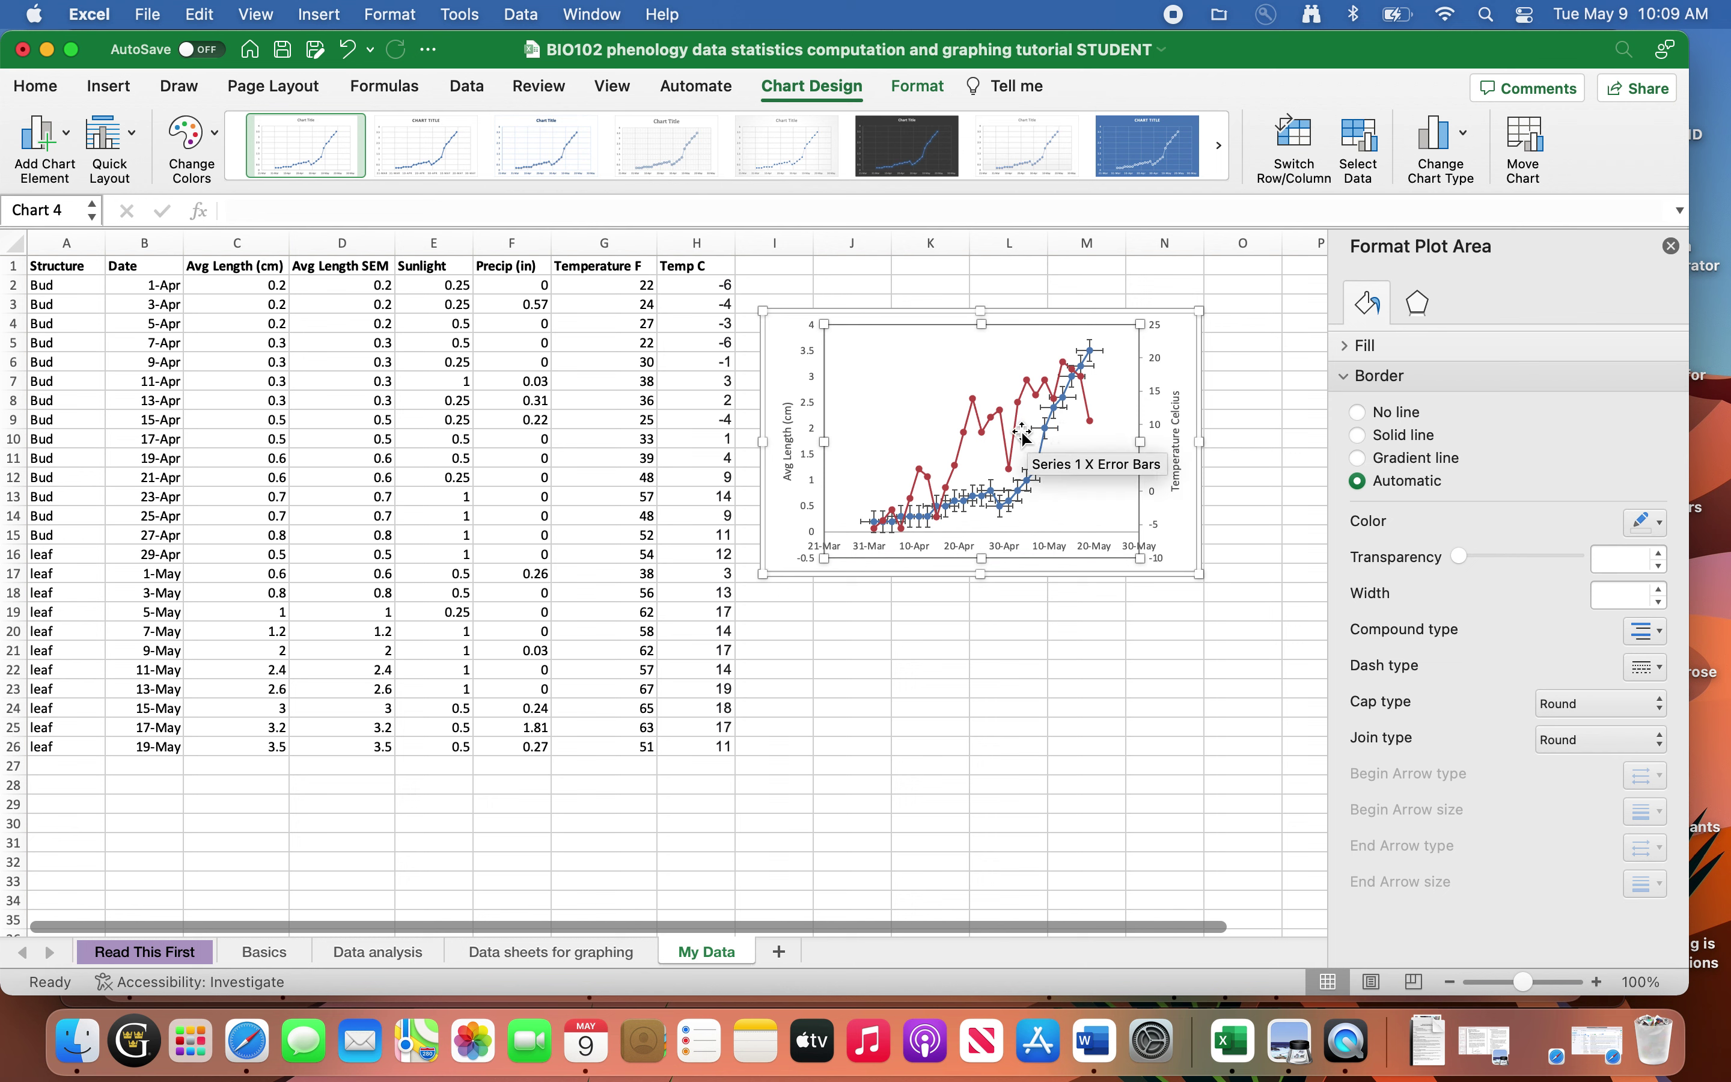
pyautogui.click(1058, 439)
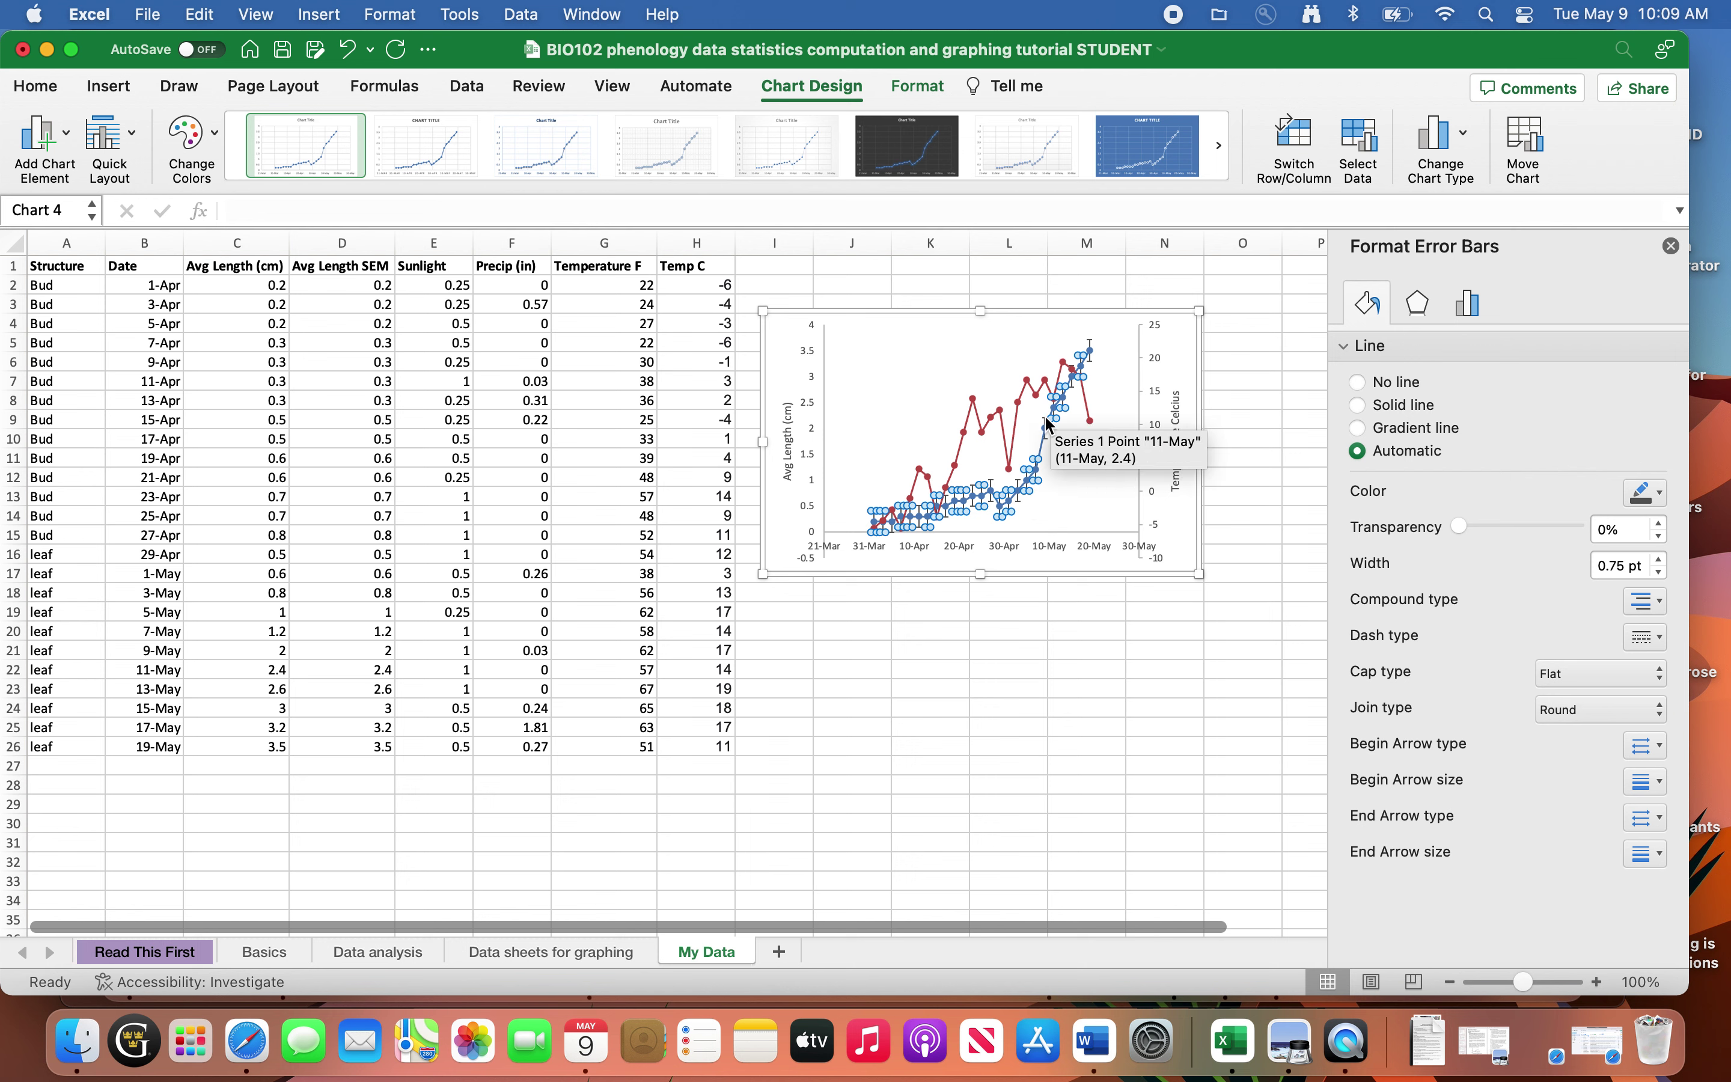
# - Set the error amount of the average length series' vertical error bars to Custom
pyautogui.click(1046, 435)
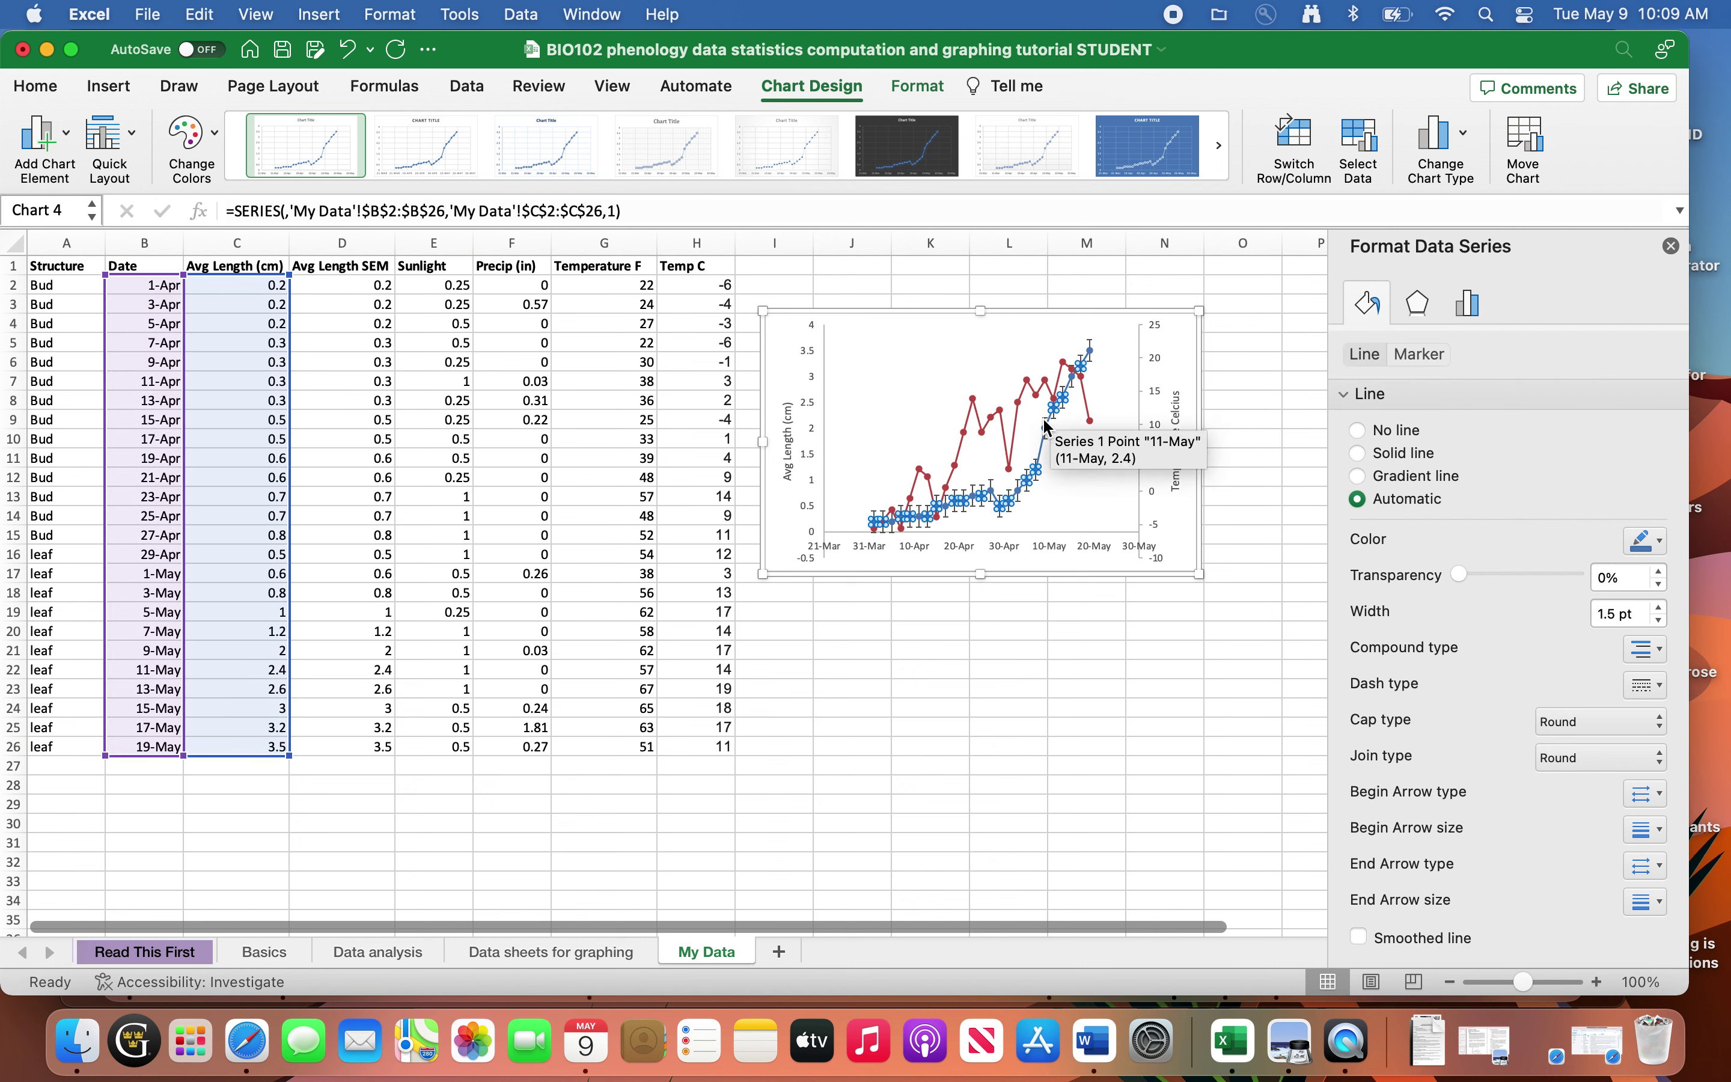
pyautogui.click(1045, 425)
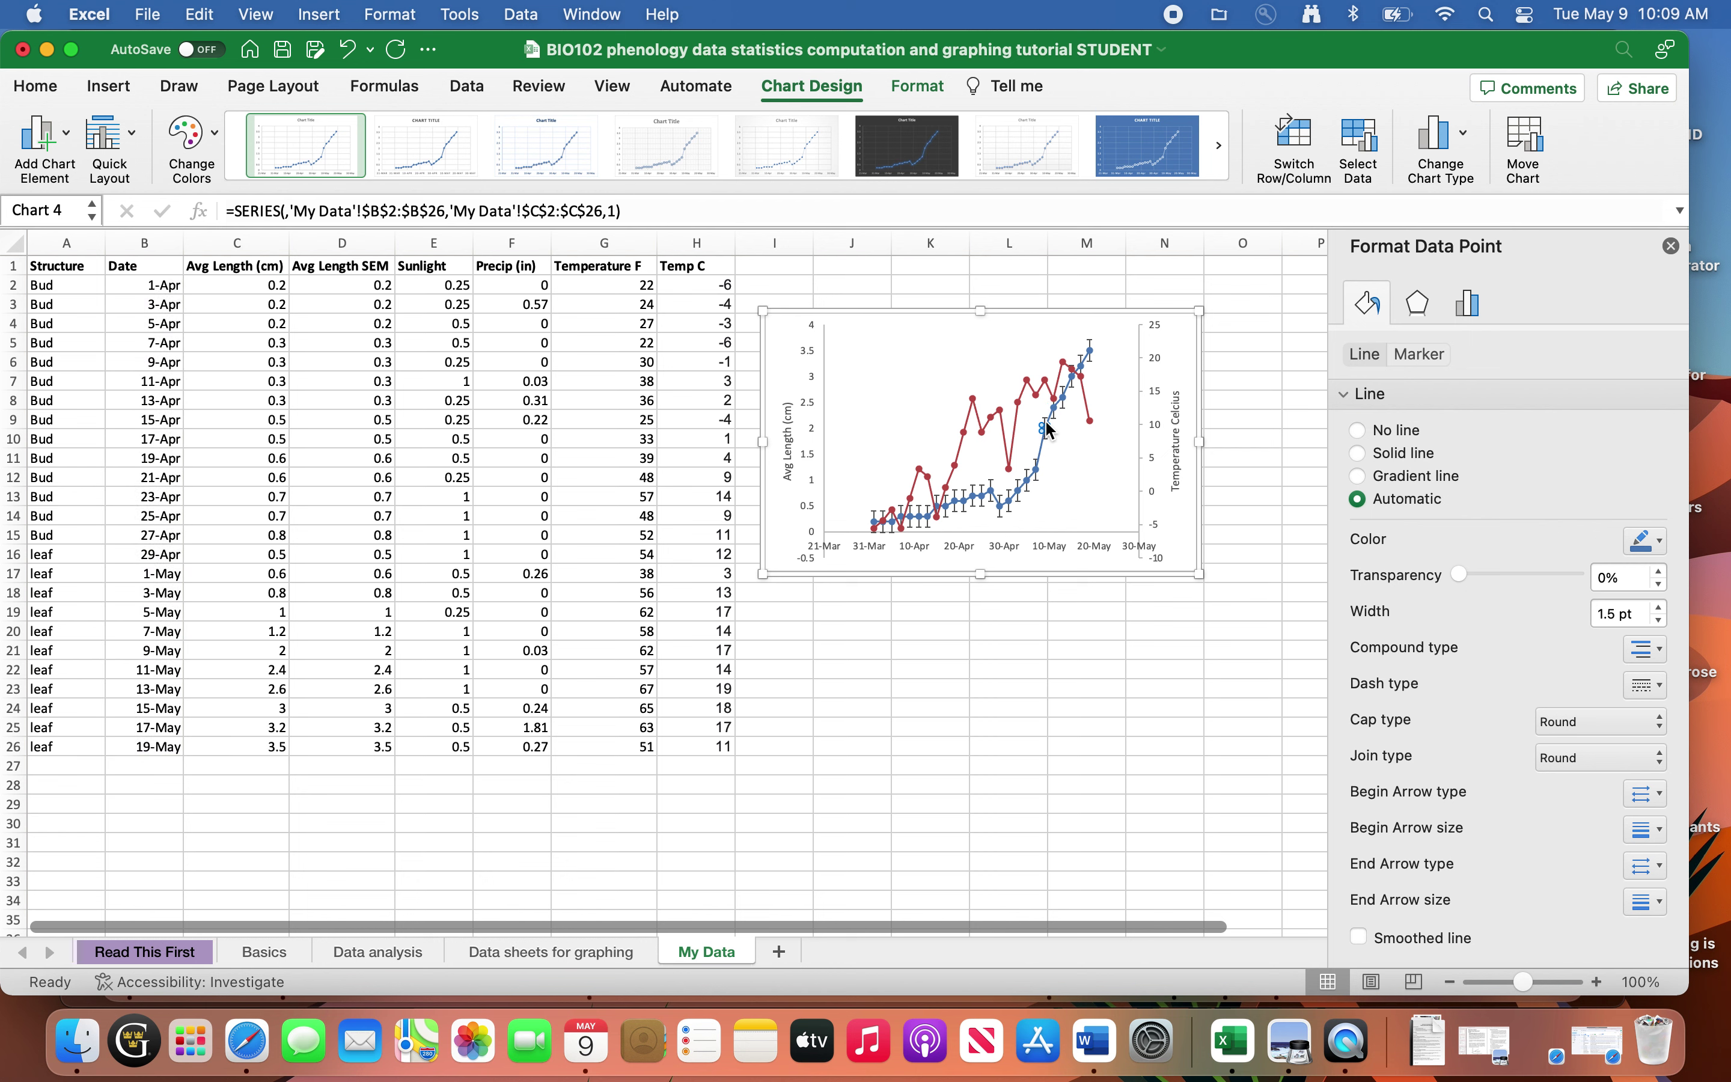
pyautogui.click(1046, 429)
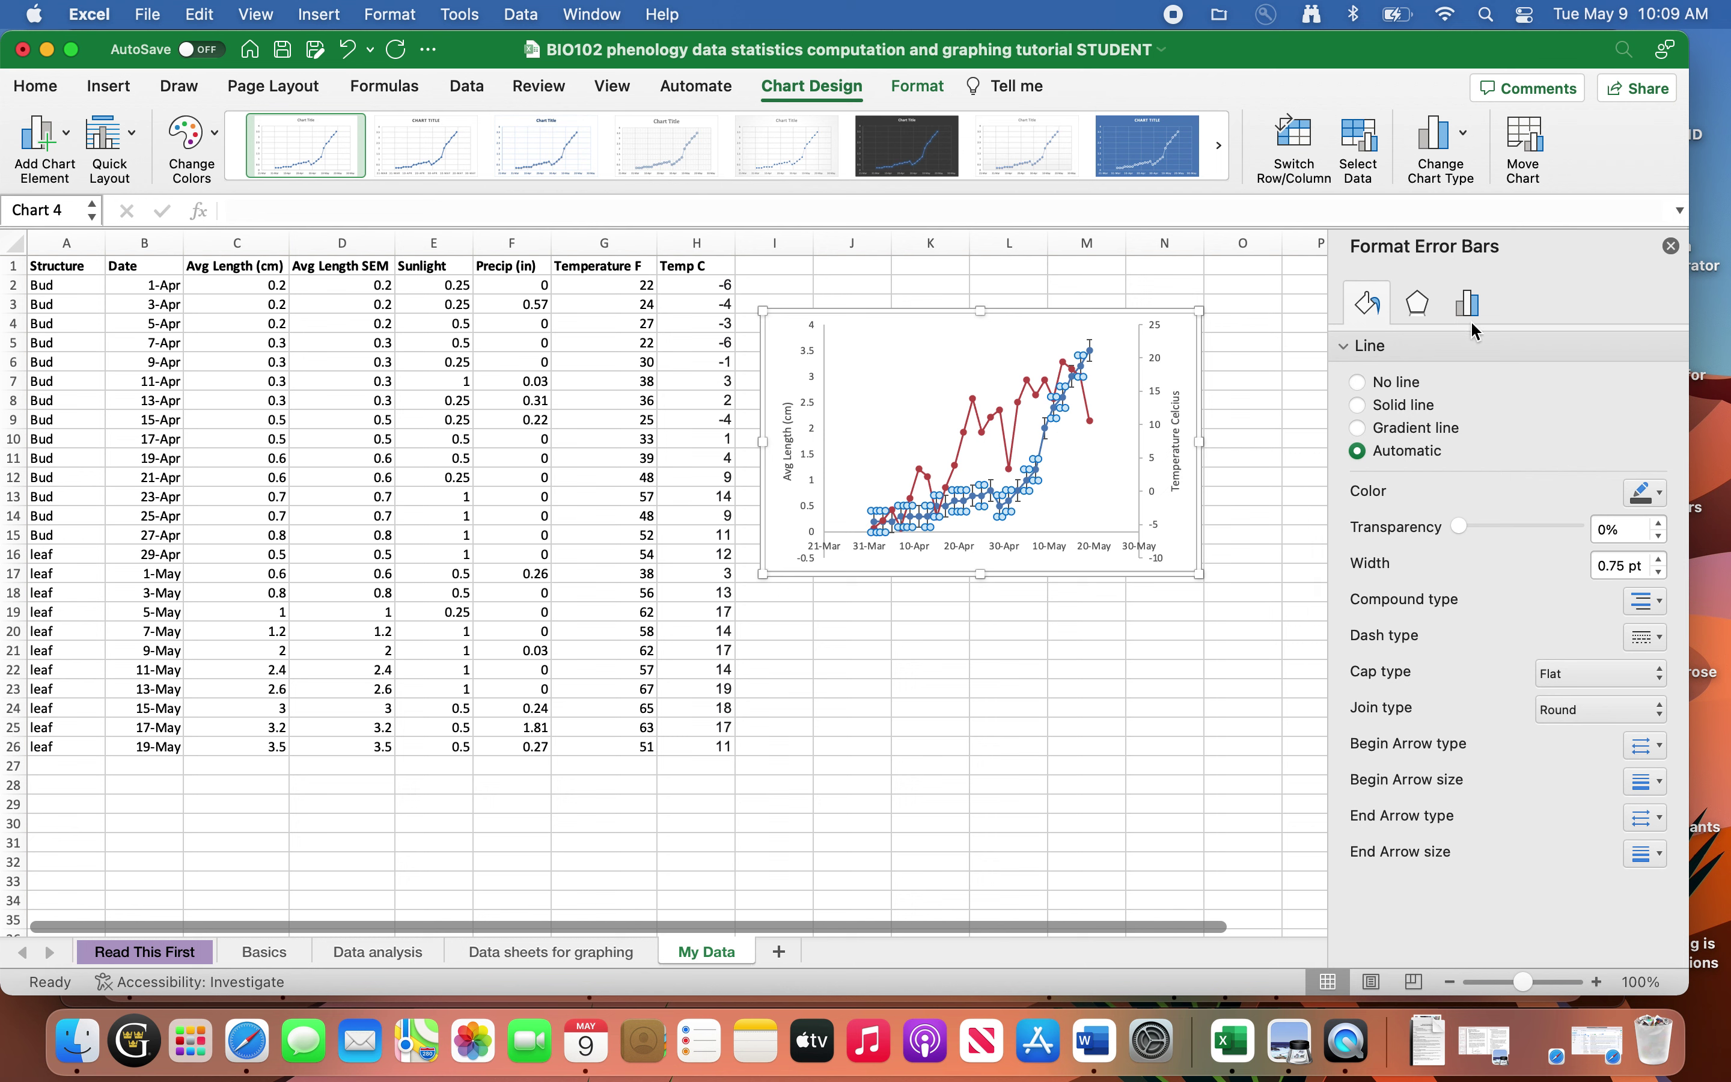
pyautogui.click(1467, 304)
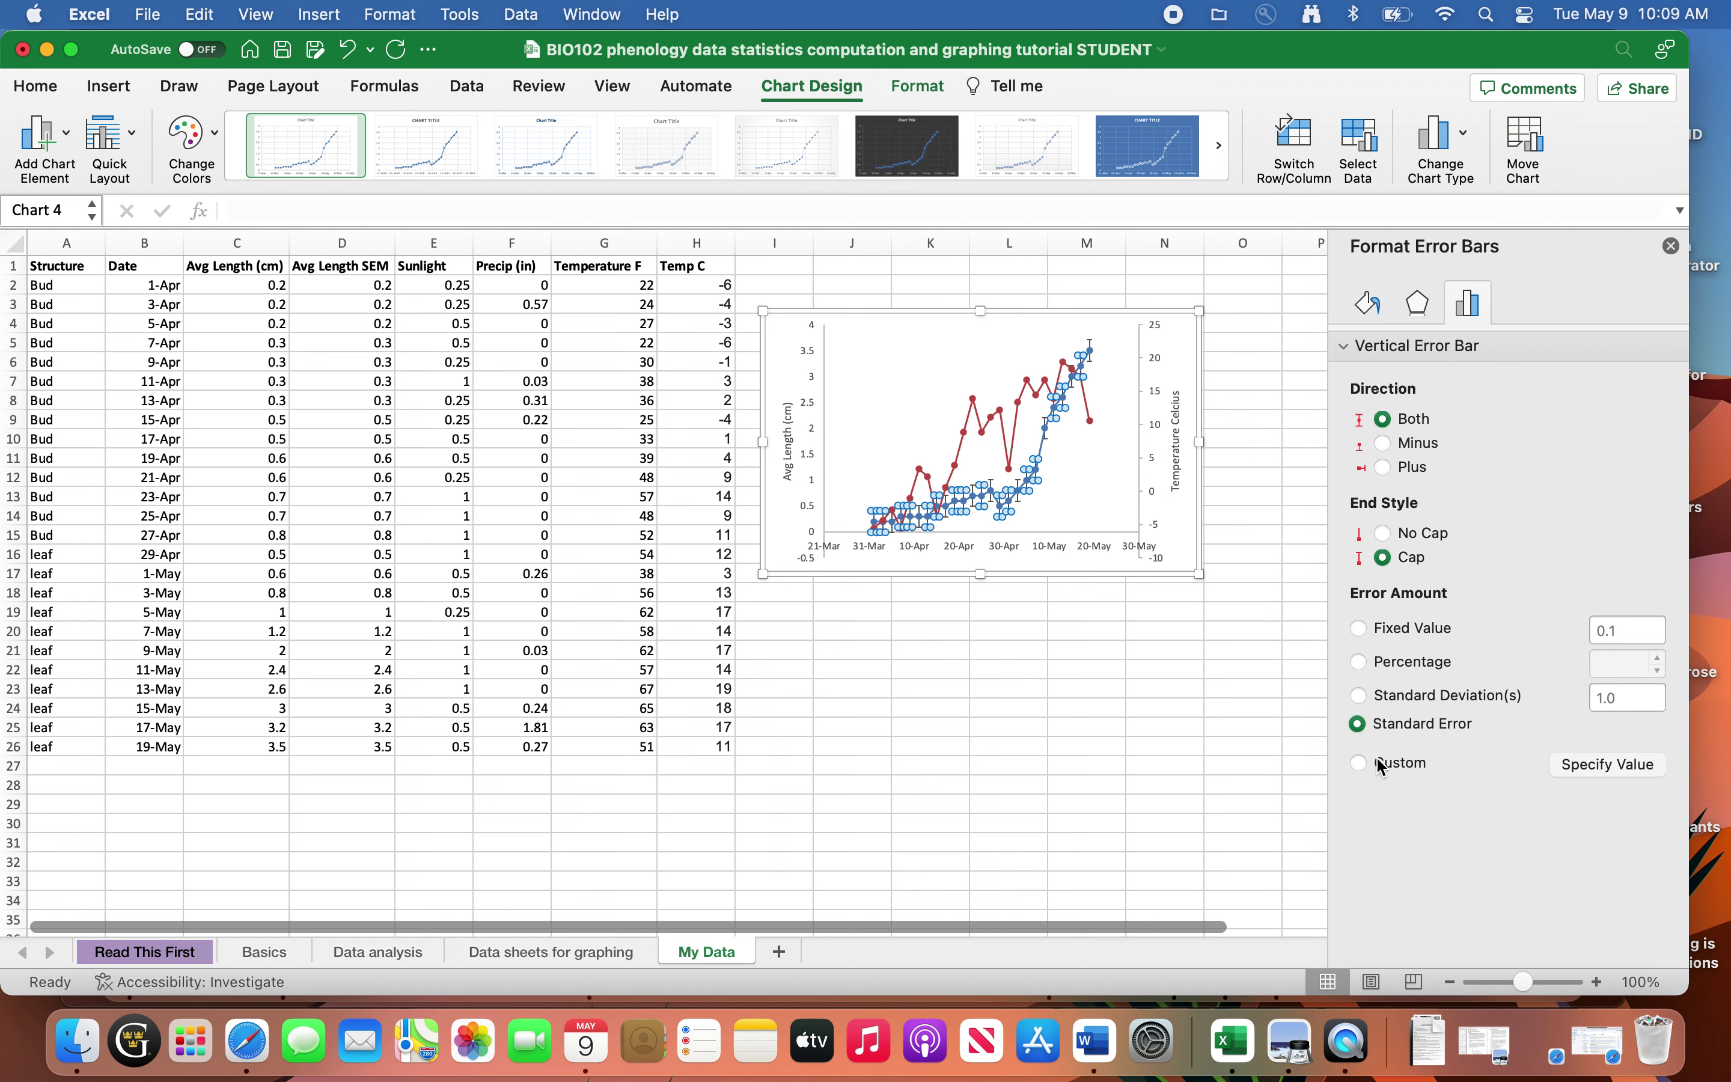
pyautogui.click(1358, 763)
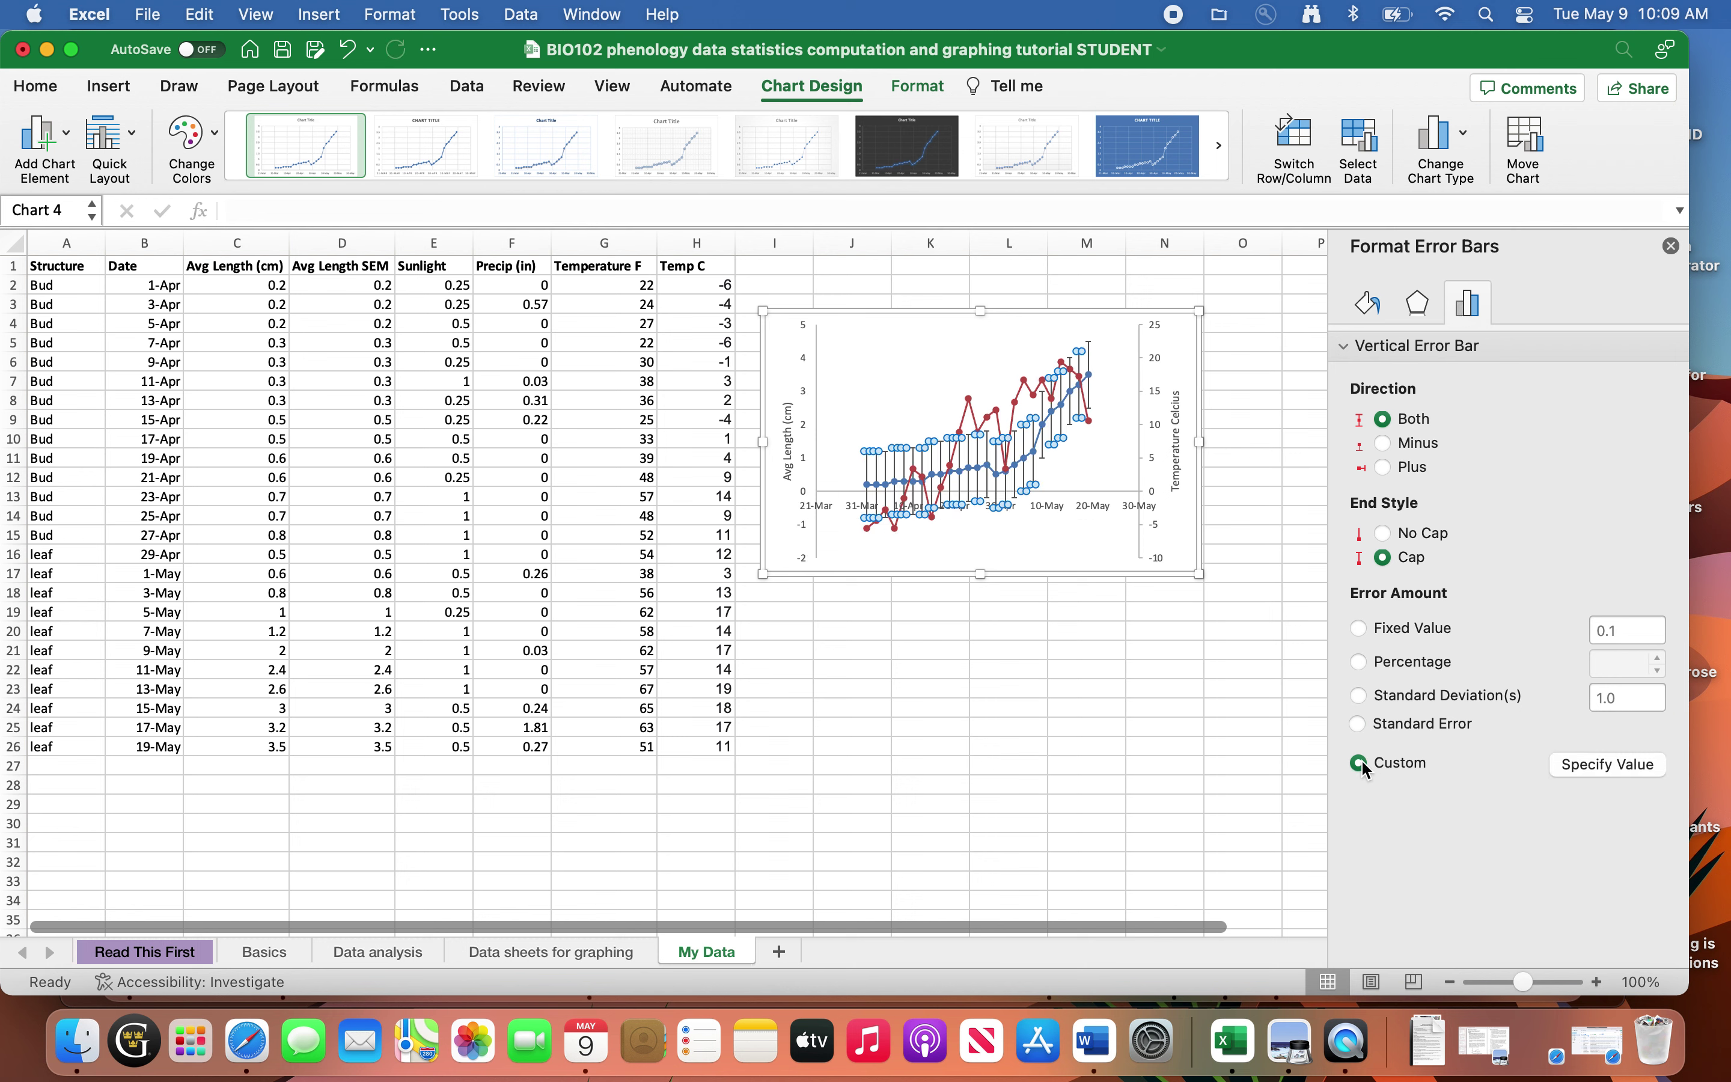
# - Try specifying the Avg Length SEM data in D2:D26 as the custom positive error value, then clear that entry and close the dialog
pyautogui.click(1592, 764)
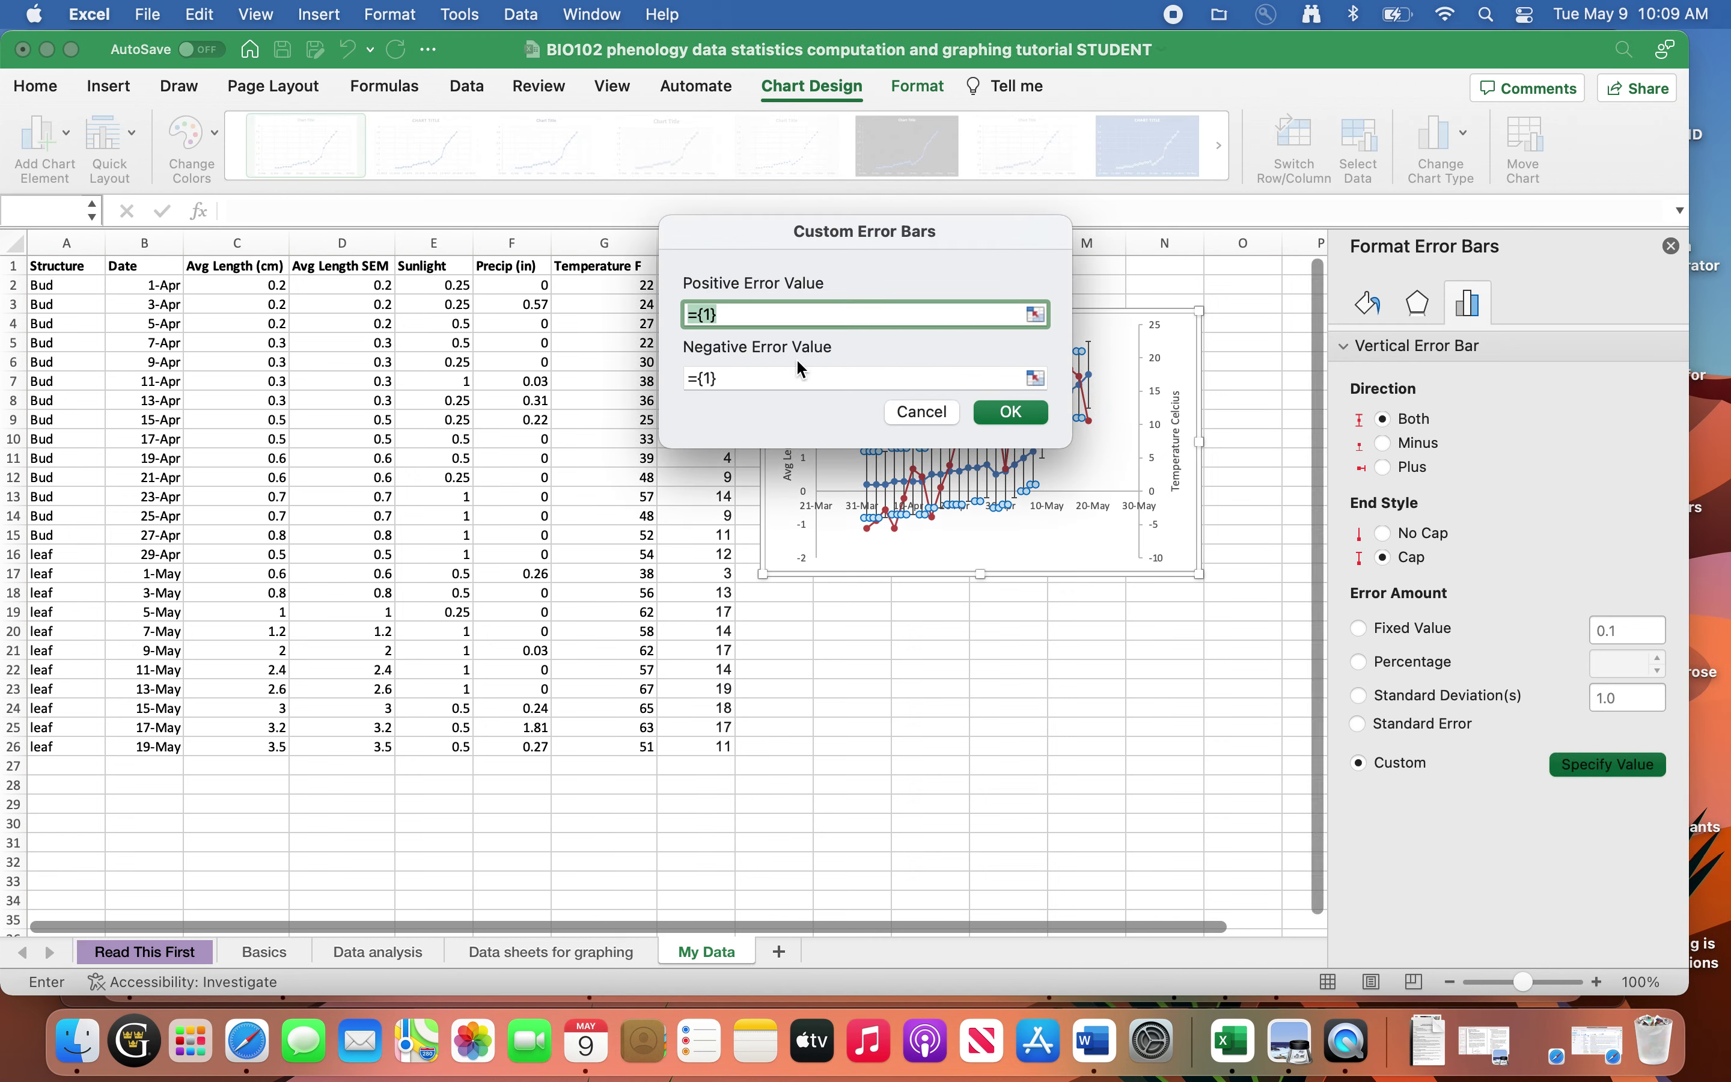
pyautogui.moveTo(764, 222); pyautogui.dragTo(876, 621)
pyautogui.press('BackSpace')
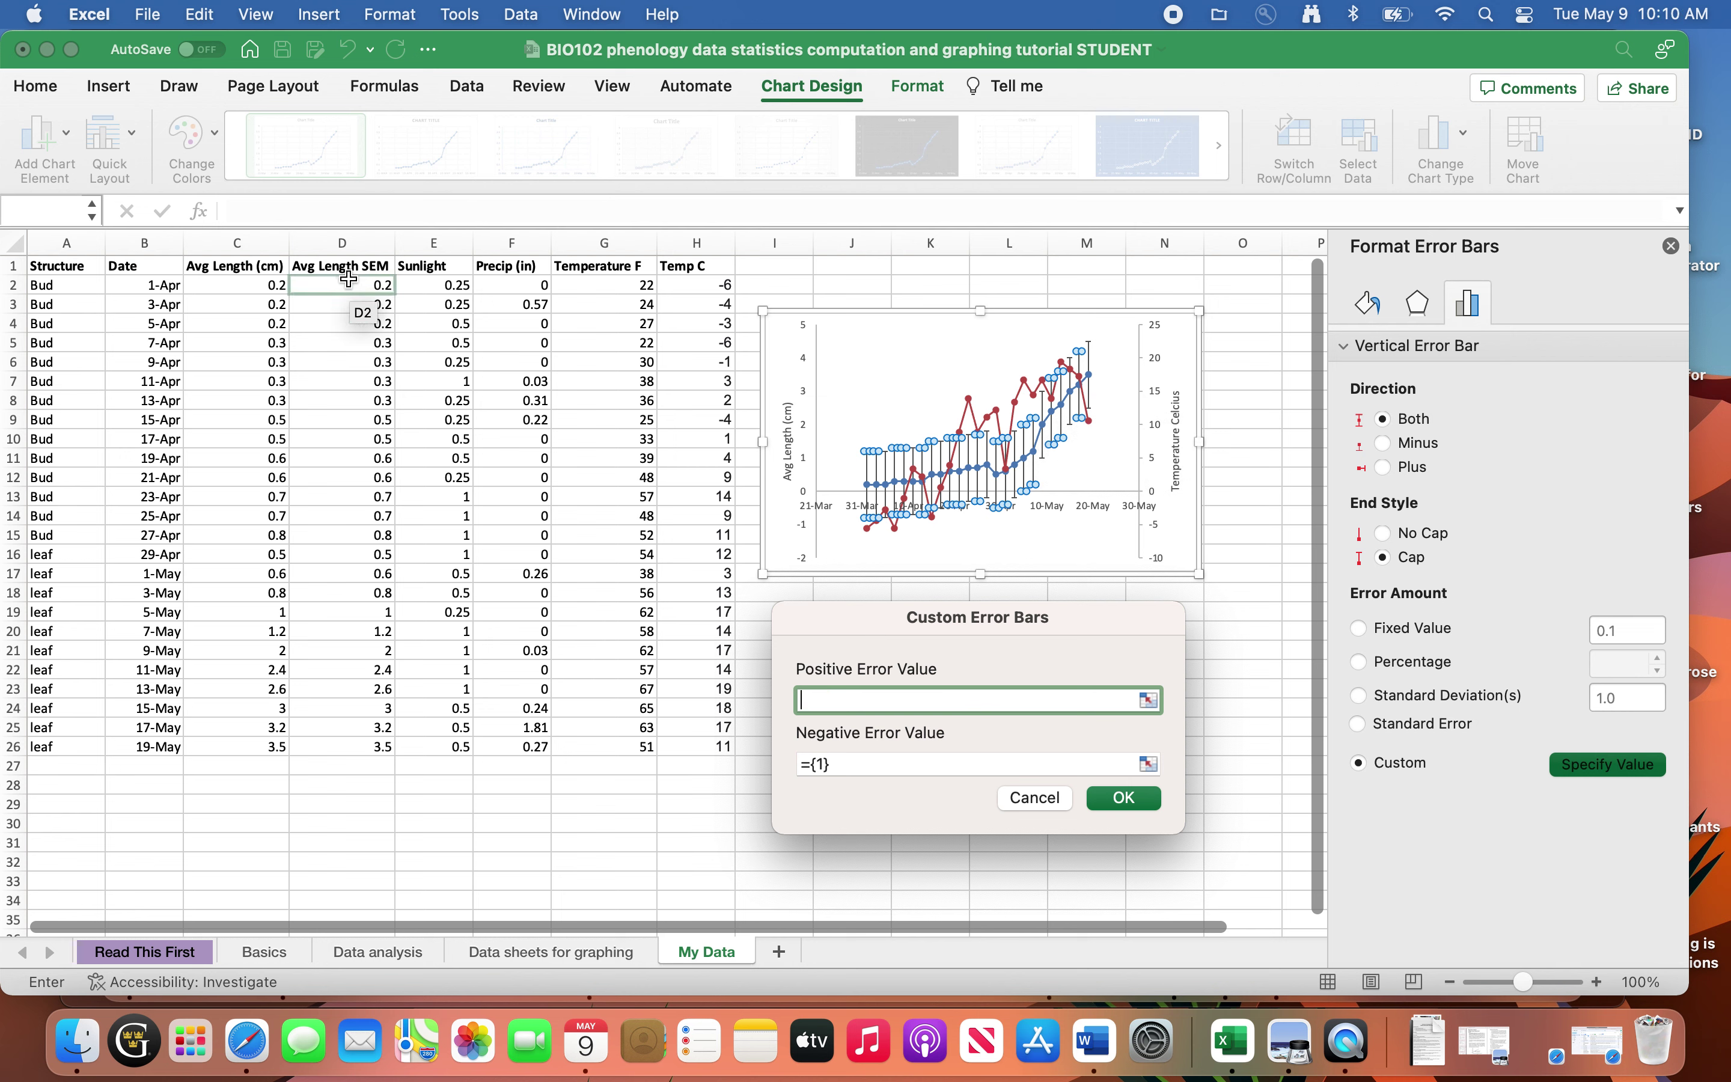
pyautogui.moveTo(342, 285); pyautogui.dragTo(331, 747)
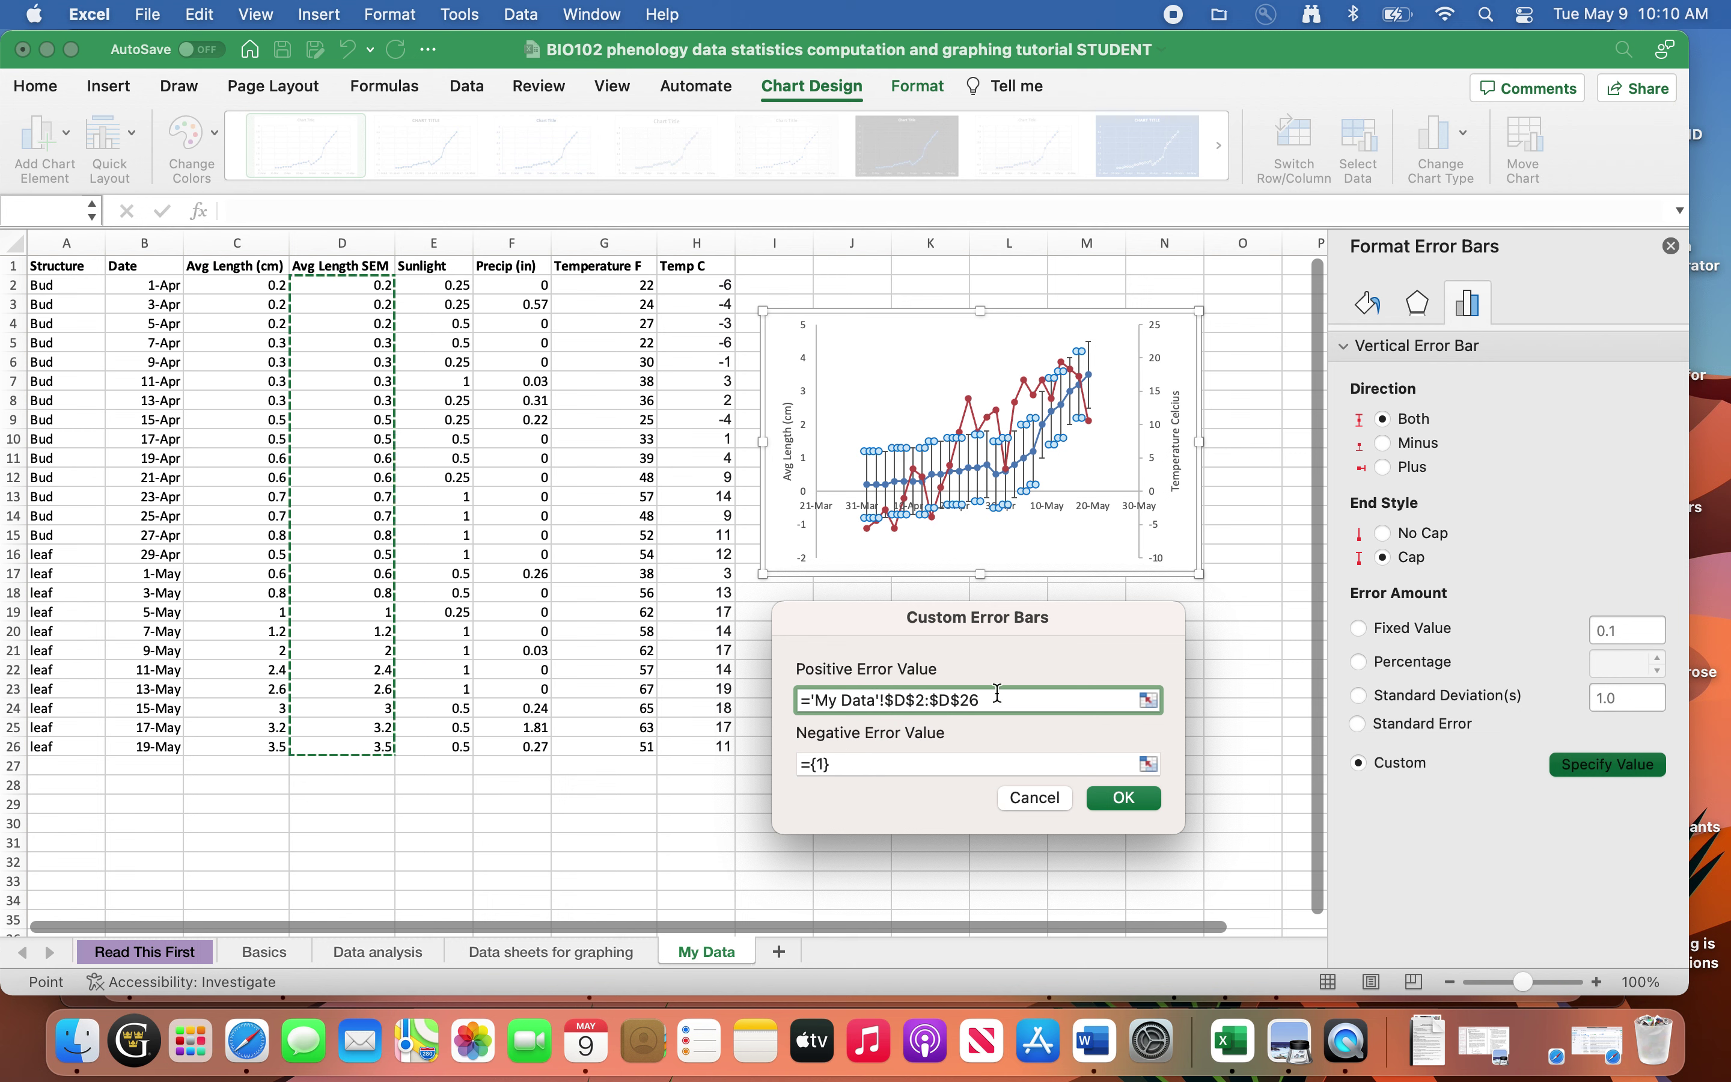
pyautogui.moveTo(996, 700); pyautogui.dragTo(800, 702)
pyautogui.press('BackSpace')
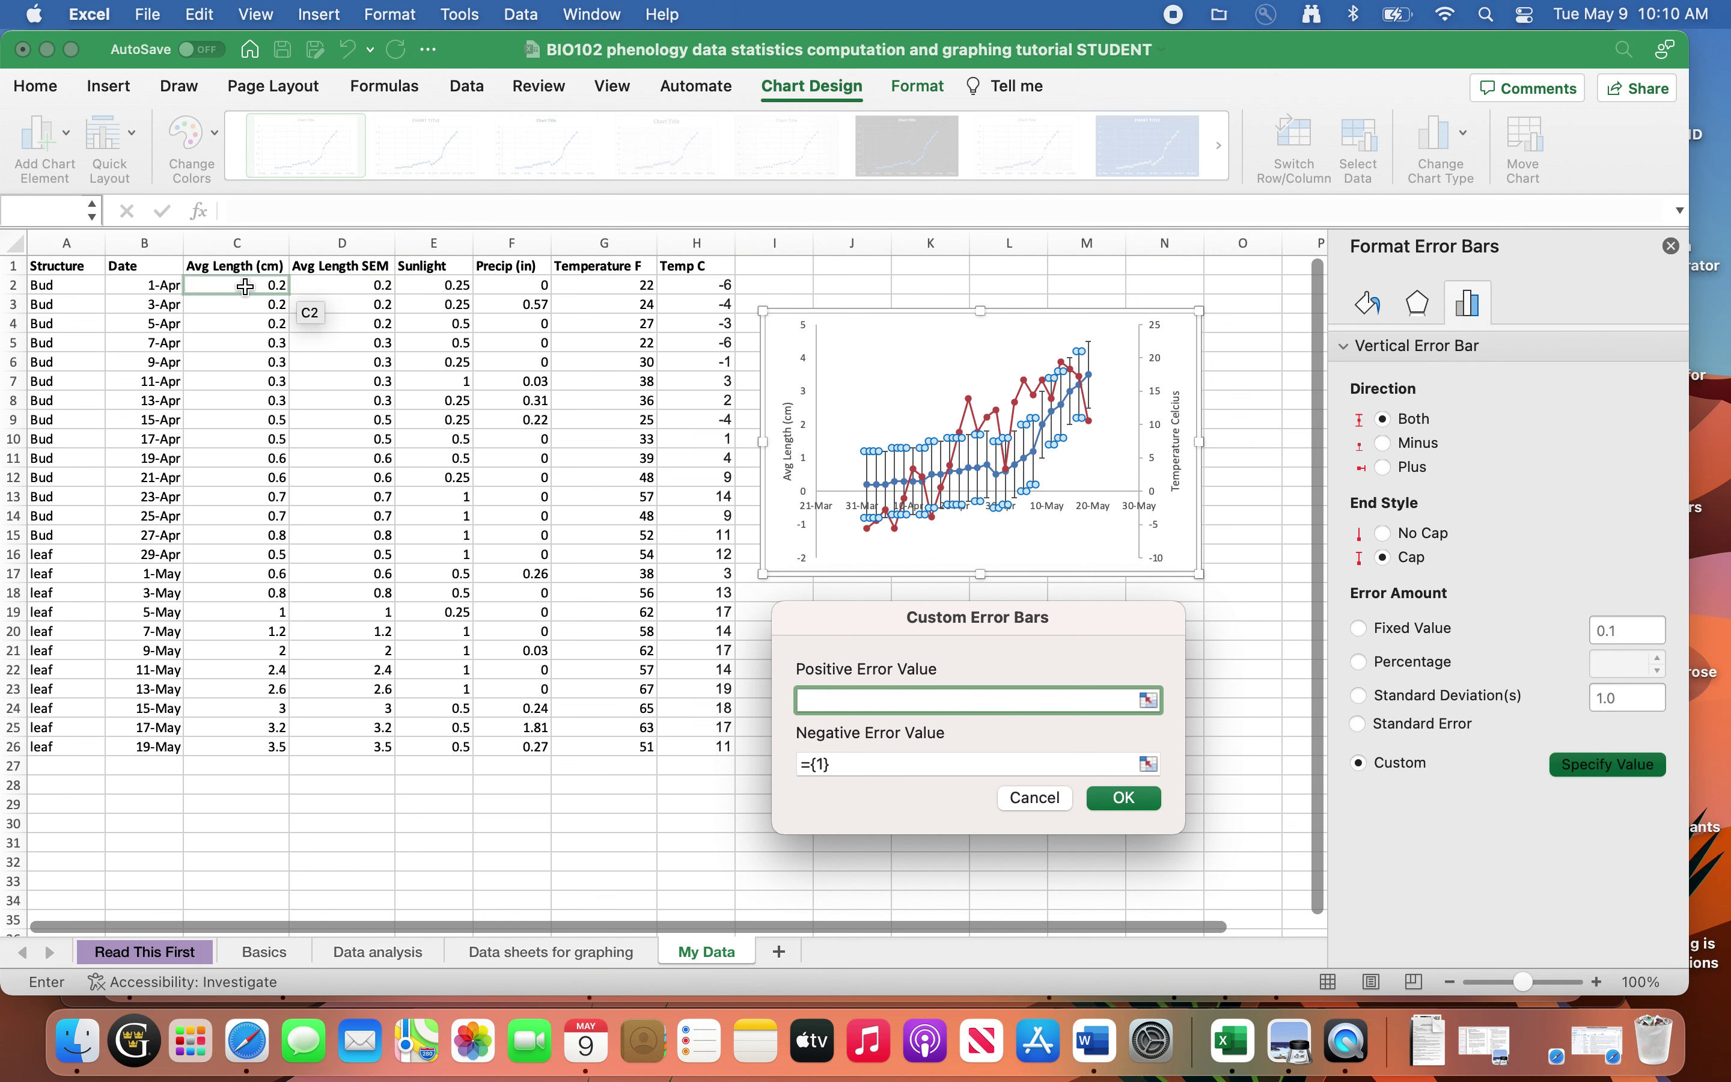
pyautogui.click(1122, 798)
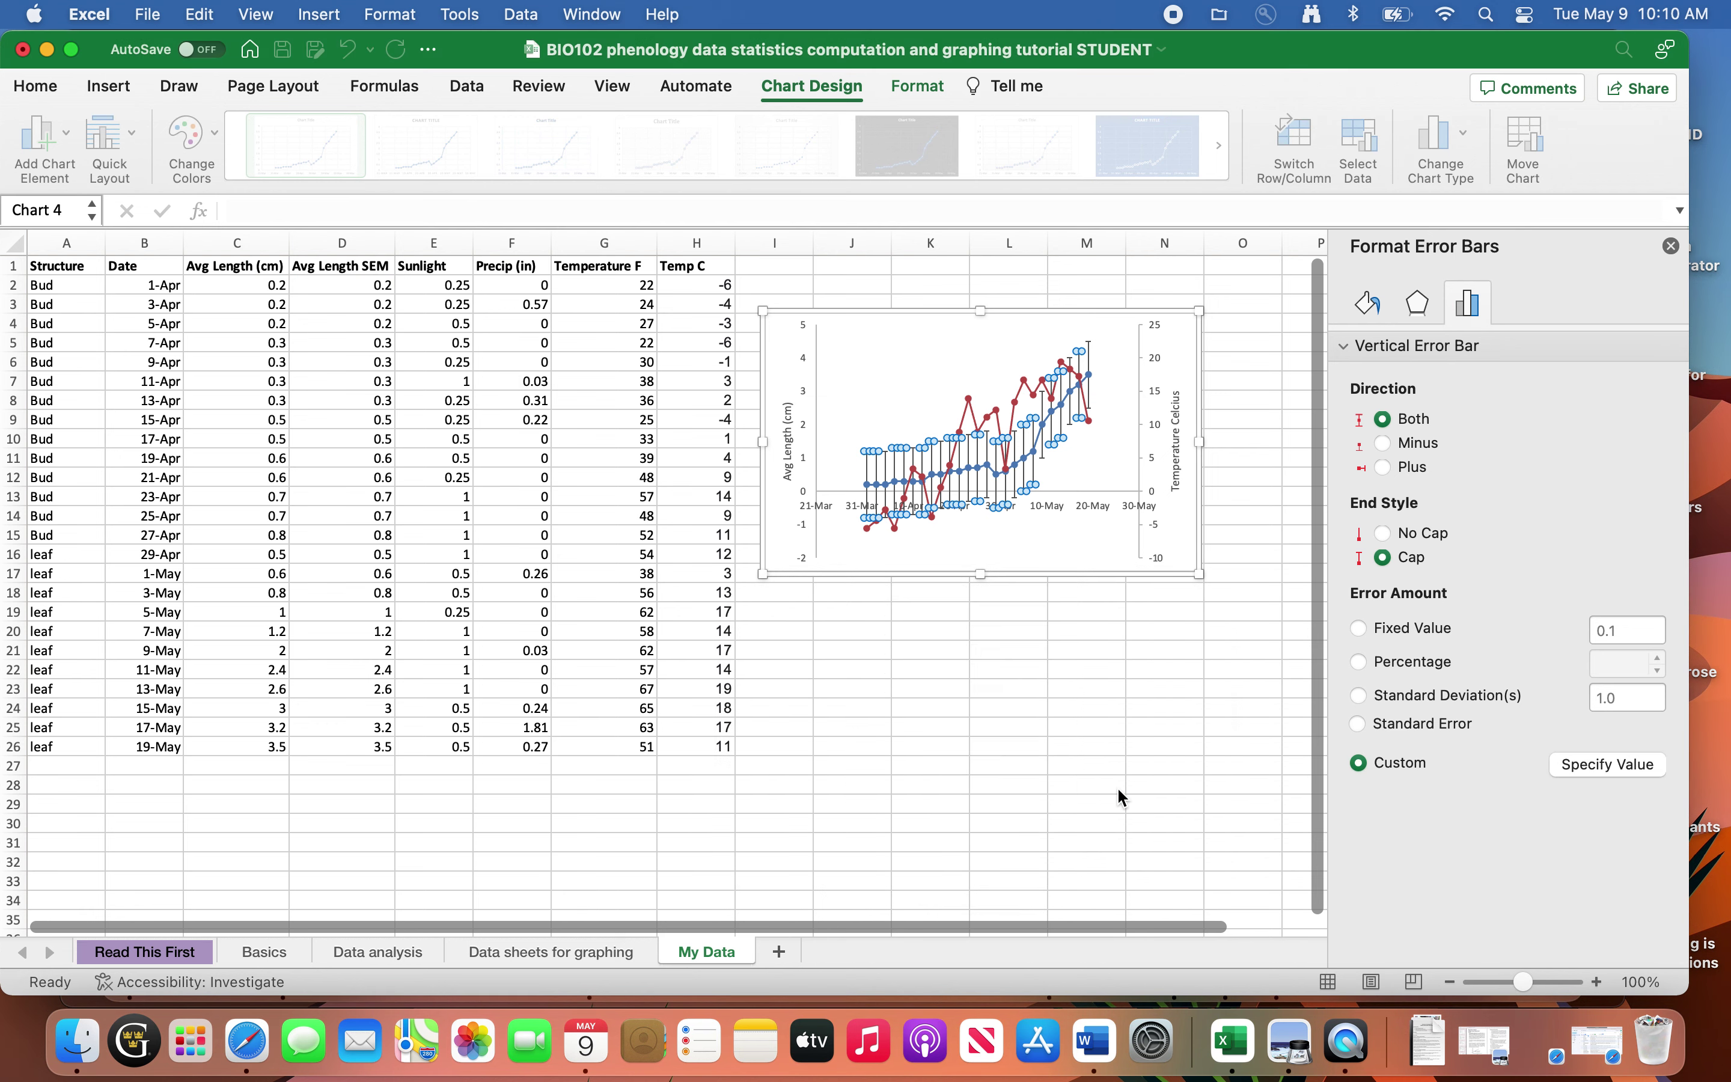
# - Select the first Avg Length SEM value in cell D2
pyautogui.click(346, 289)
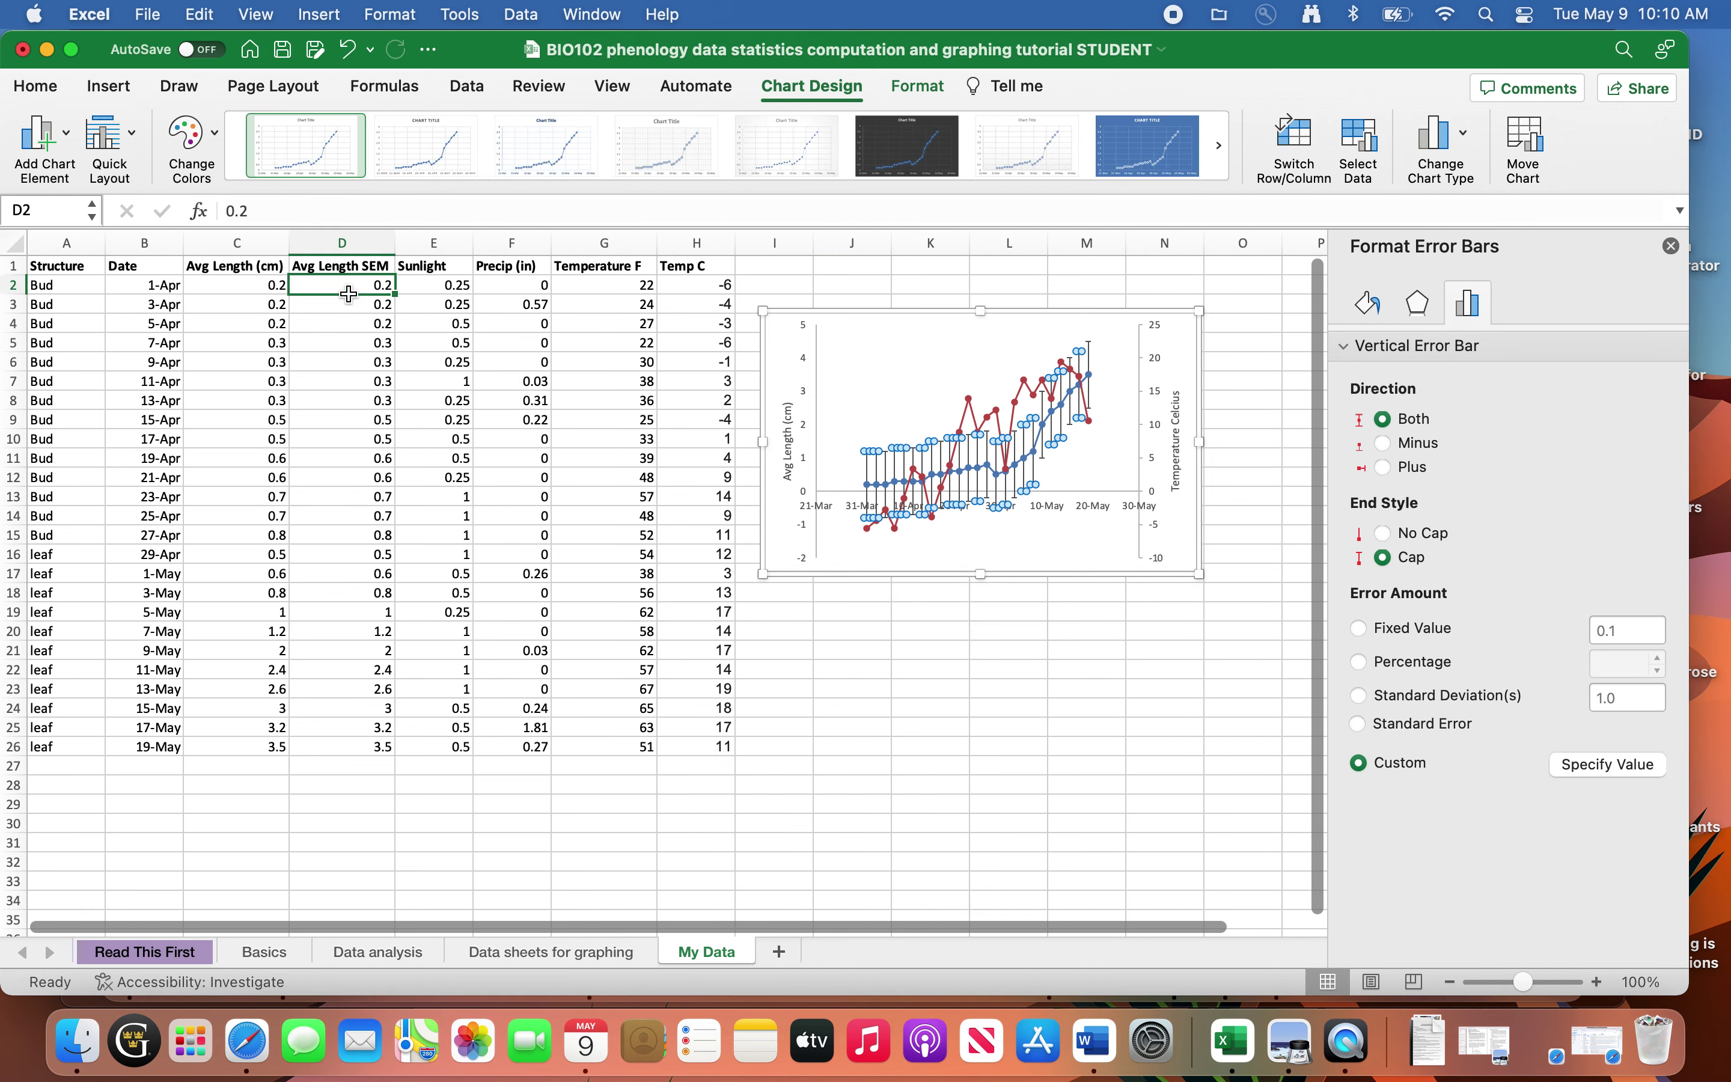